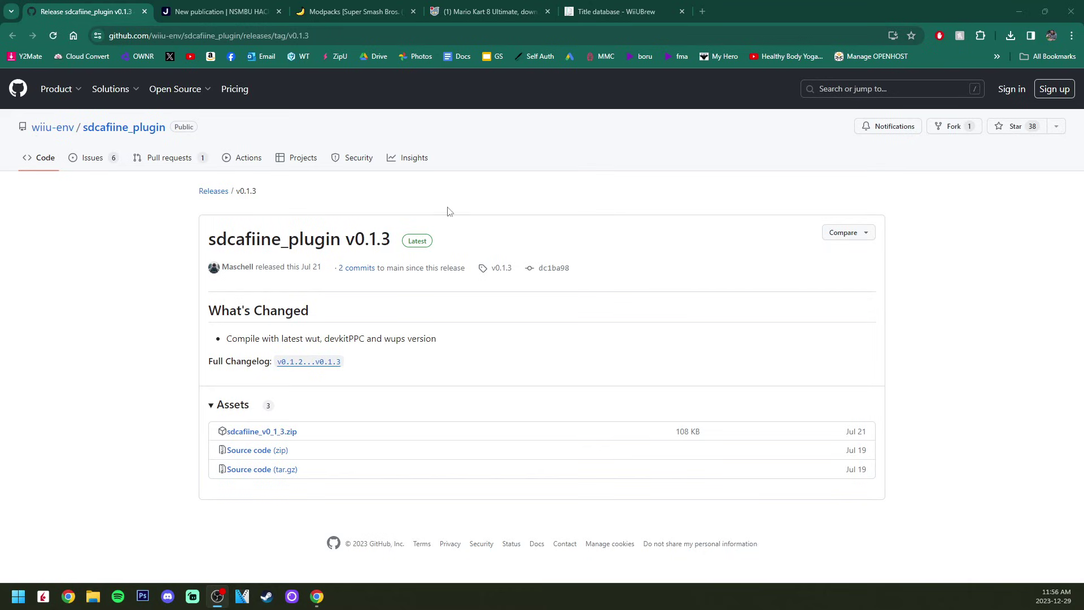
Step: Download sdcafiine_v0_1_3.zip from the GitHub v0.1.3 release and close the release page
{"action": "left_click", "coordinate": [276, 432]}
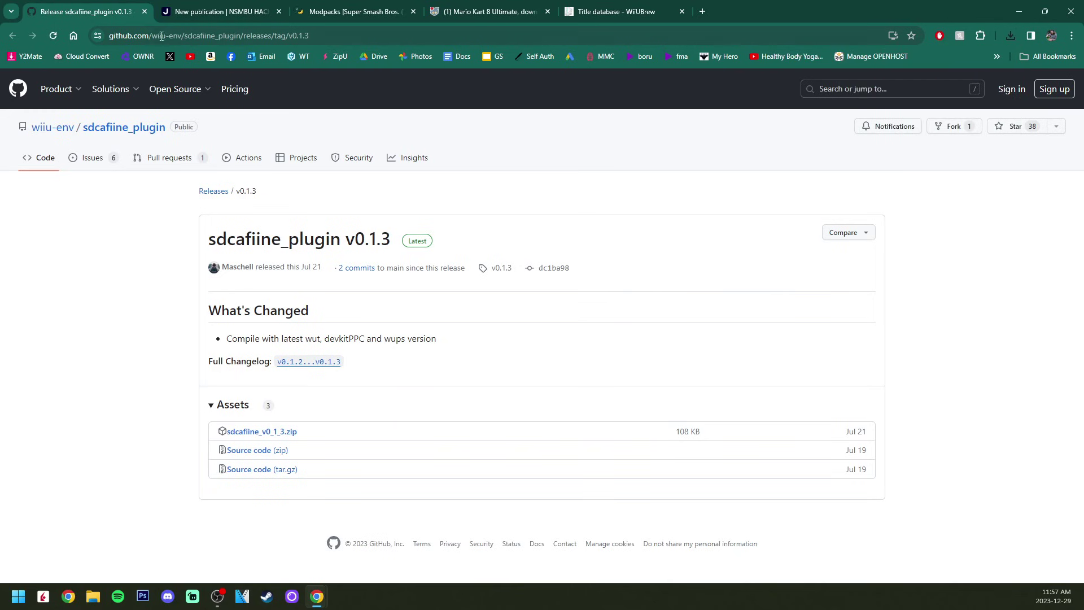
{"action": "left_click", "coordinate": [144, 12]}
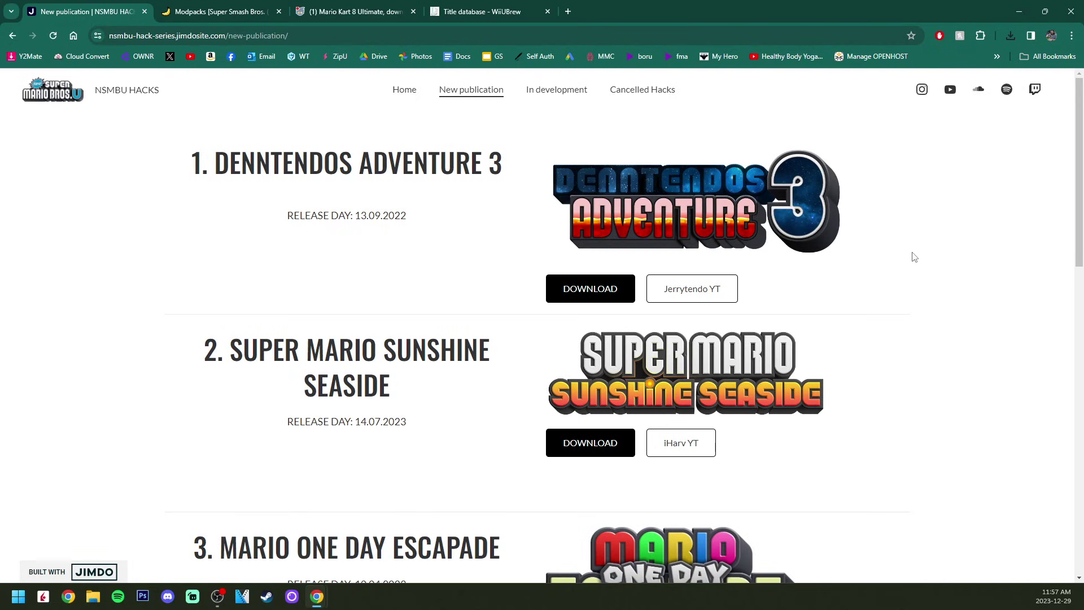
Step: Go to the NSMBU Hacks home page and scroll down to Bowman's 'NSMBU But The Floor Is Lava'
{"action": "scroll", "coordinate": [917, 259], "scroll_direction": "down", "scroll_amount": 2}
{"action": "scroll", "coordinate": [923, 263], "scroll_direction": "up", "scroll_amount": 1}
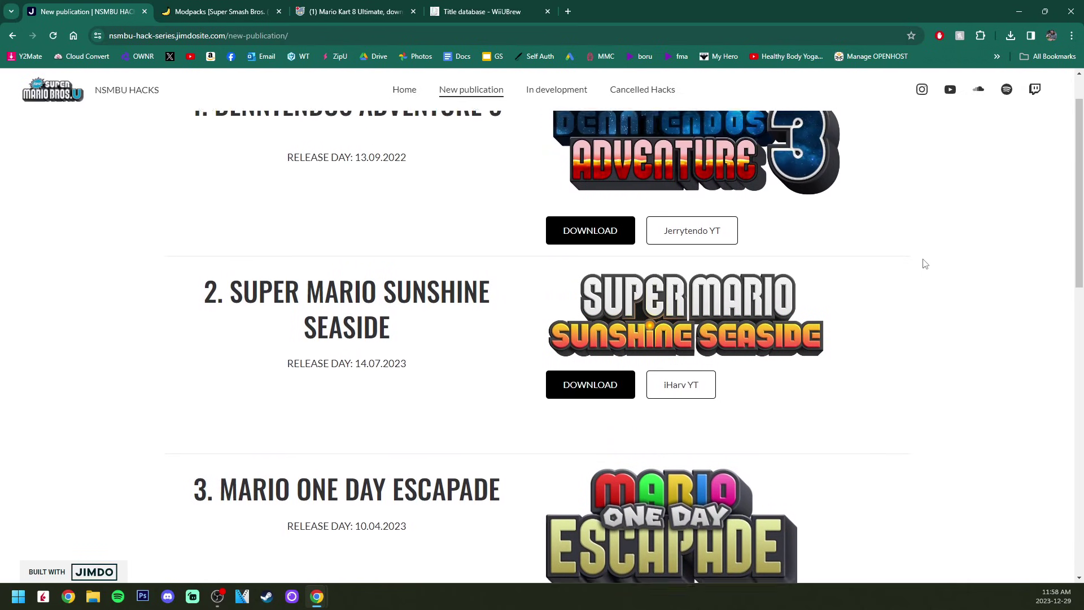
{"action": "scroll", "coordinate": [924, 264], "scroll_direction": "up", "scroll_amount": 1}
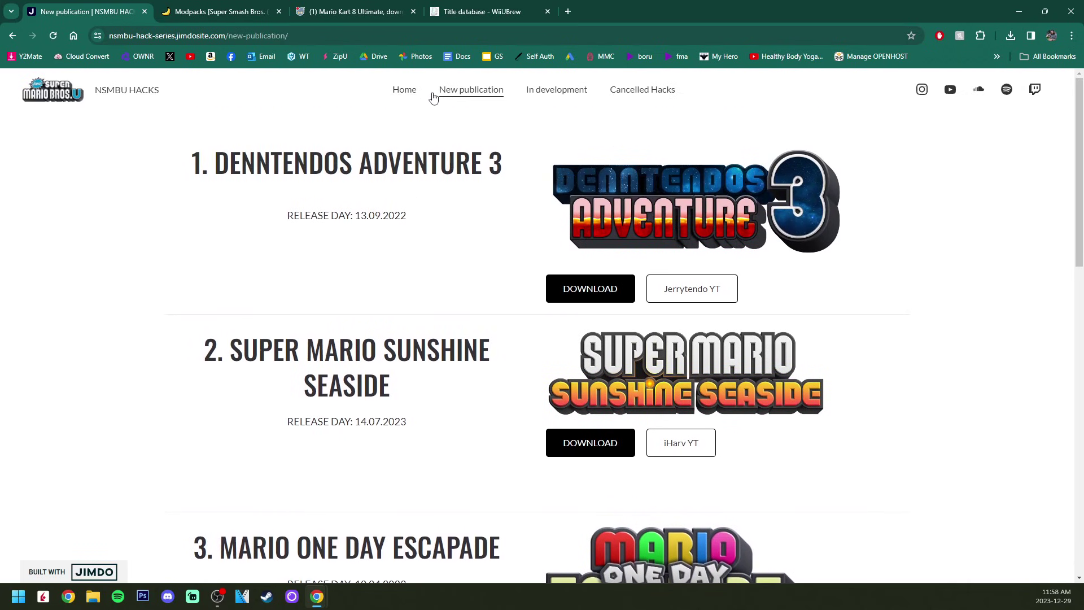
{"action": "left_click", "coordinate": [404, 90]}
{"action": "scroll", "coordinate": [755, 259], "scroll_direction": "down", "scroll_amount": 15}
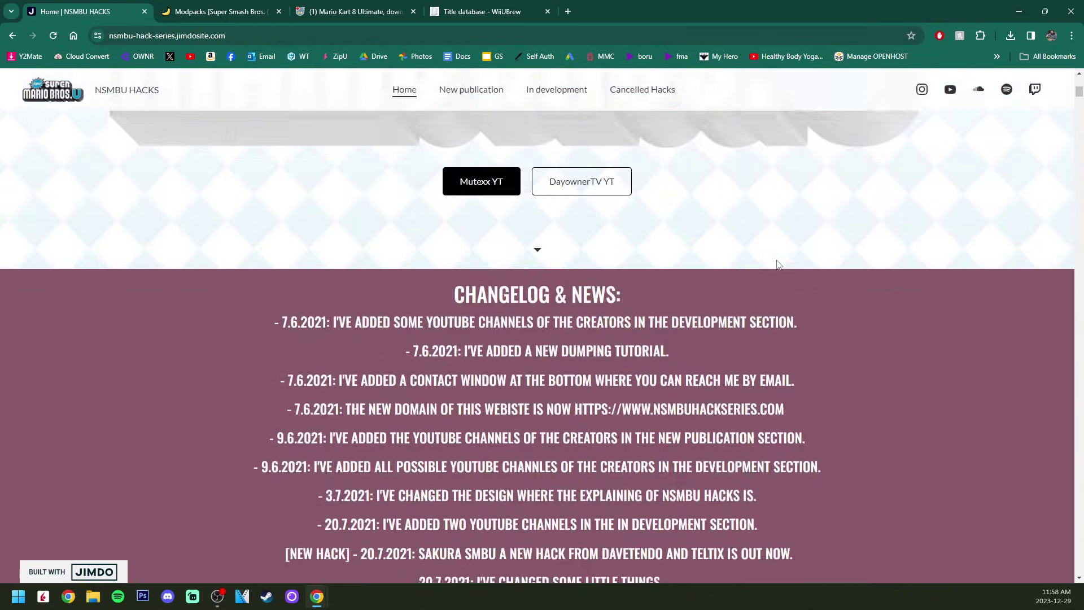
{"action": "scroll", "coordinate": [754, 260], "scroll_direction": "down", "scroll_amount": 18}
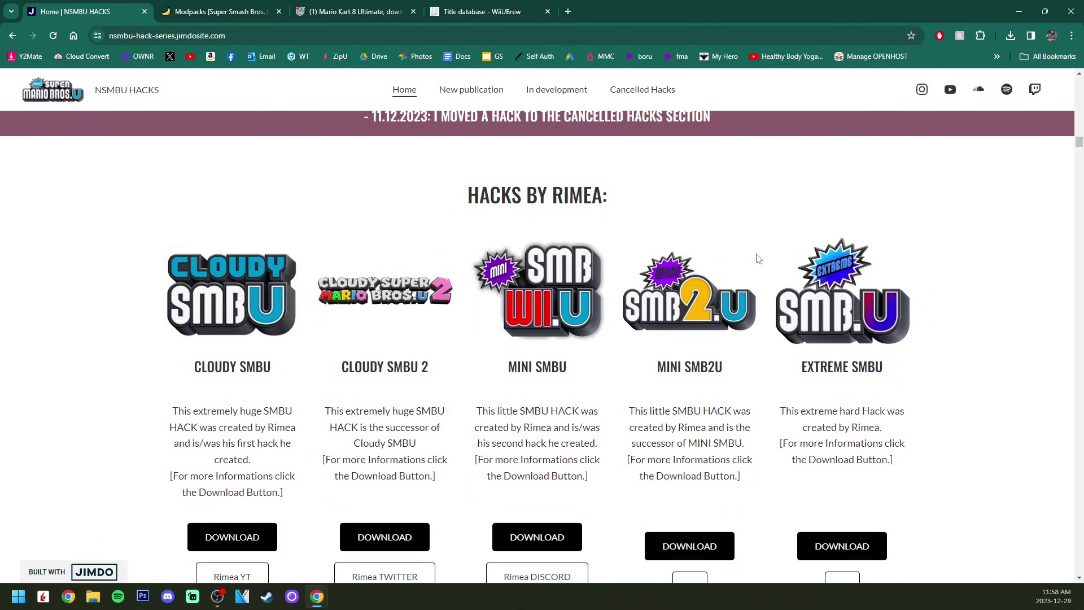
{"action": "scroll", "coordinate": [758, 258], "scroll_direction": "down", "scroll_amount": 6}
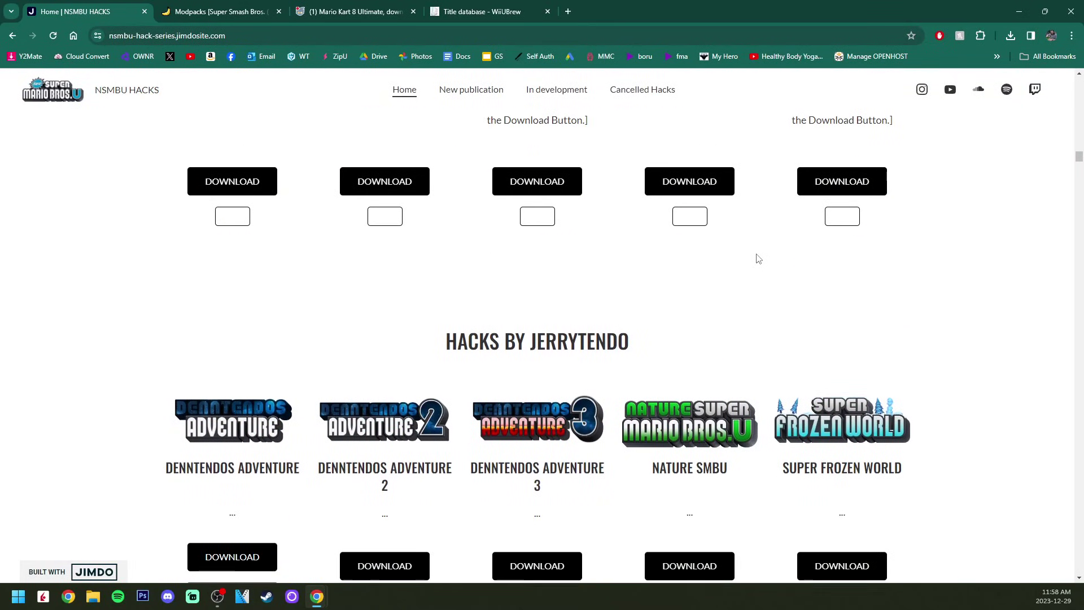
{"action": "scroll", "coordinate": [758, 258], "scroll_direction": "down", "scroll_amount": 8}
{"action": "scroll", "coordinate": [758, 259], "scroll_direction": "down", "scroll_amount": 15}
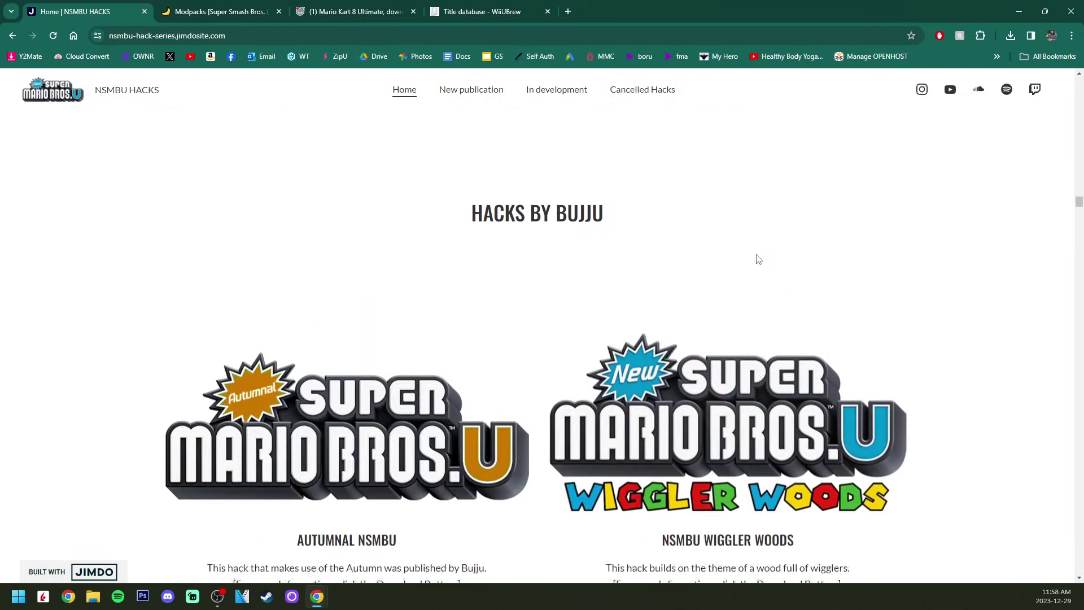
{"action": "scroll", "coordinate": [758, 260], "scroll_direction": "down", "scroll_amount": 15}
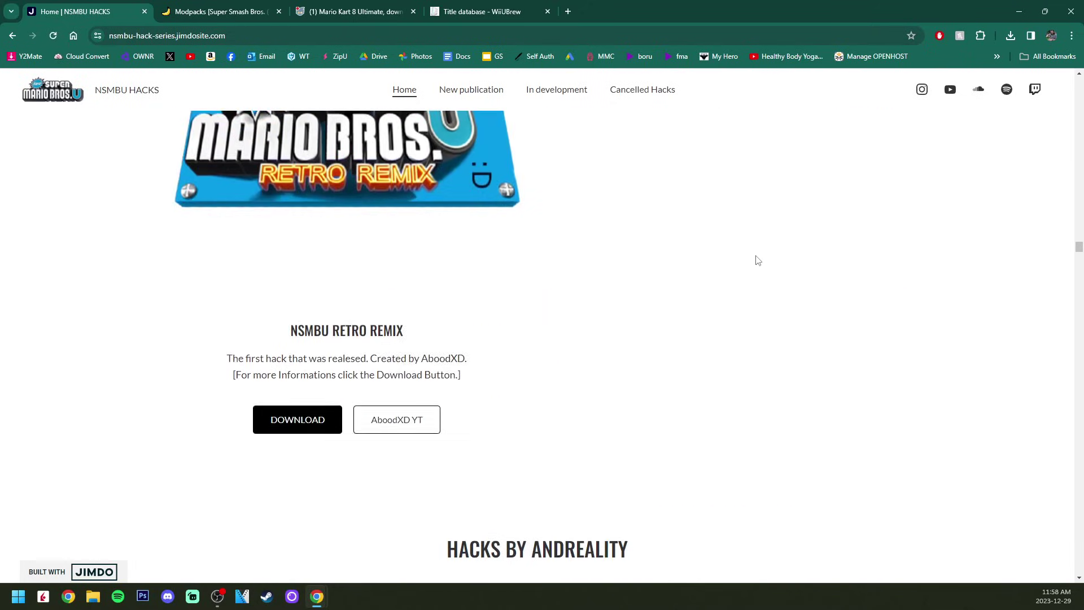
{"action": "scroll", "coordinate": [767, 258], "scroll_direction": "down", "scroll_amount": 15}
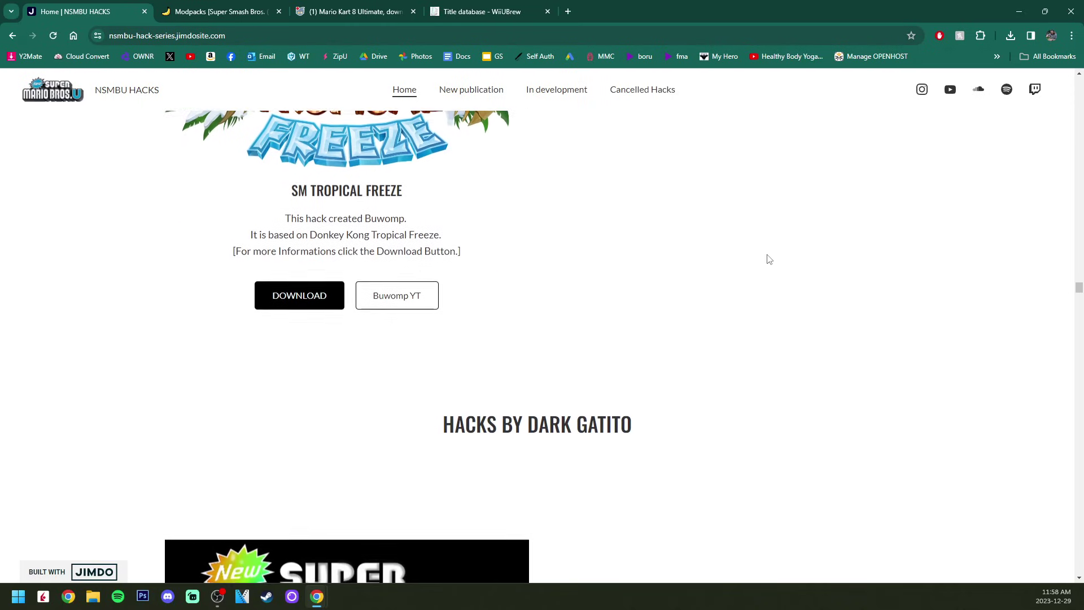
{"action": "scroll", "coordinate": [675, 293], "scroll_direction": "up", "scroll_amount": 14}
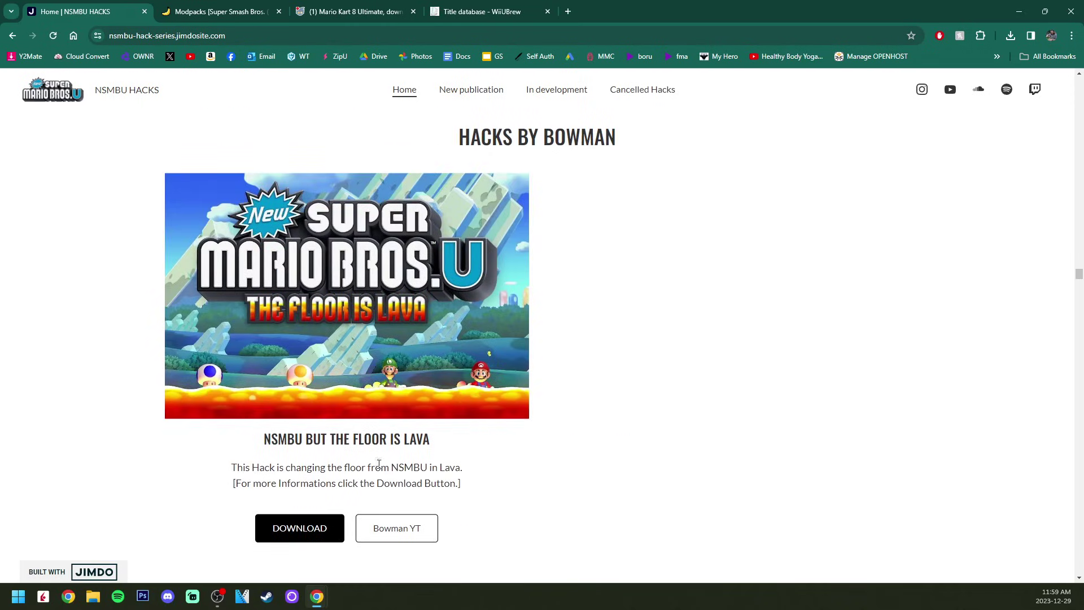
Step: Open the Floor Is Lava hack's download page and its GameBanana mod page
{"action": "left_click", "coordinate": [310, 530]}
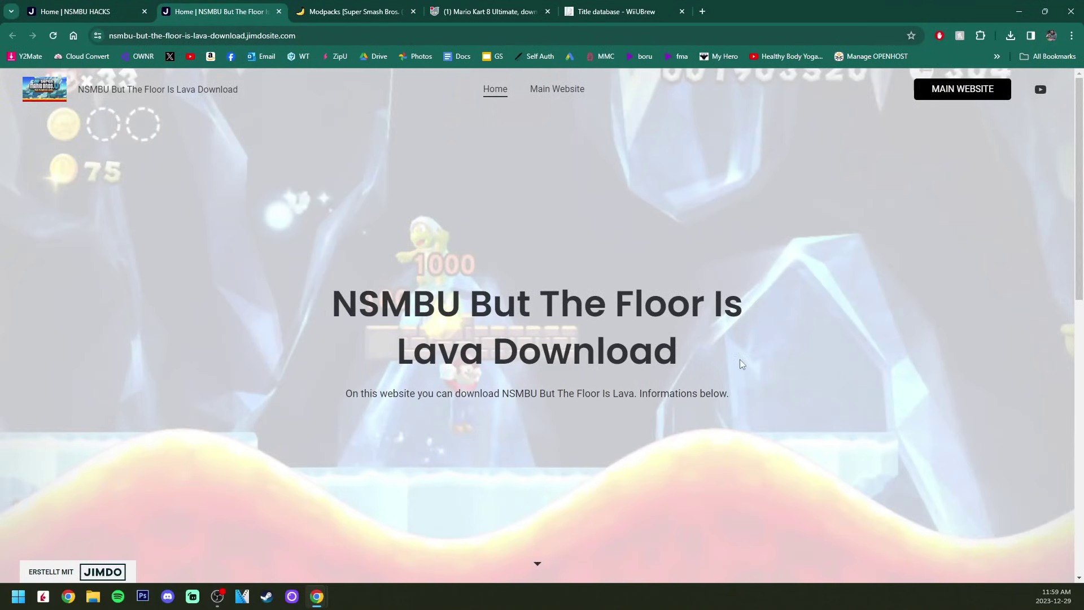
{"action": "scroll", "coordinate": [751, 340], "scroll_direction": "down", "scroll_amount": 10}
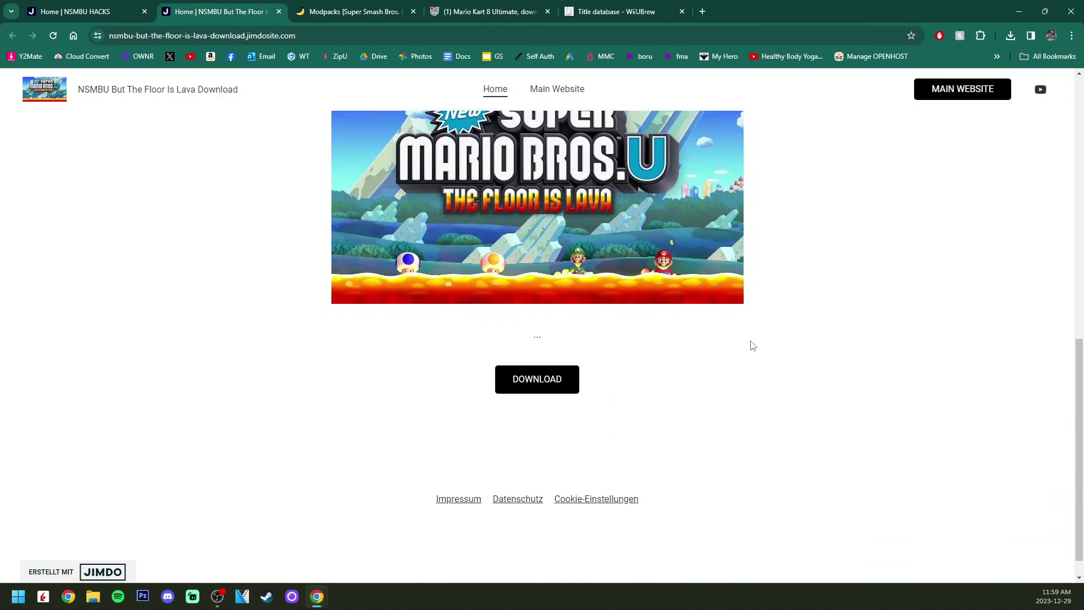
{"action": "left_click", "coordinate": [553, 358]}
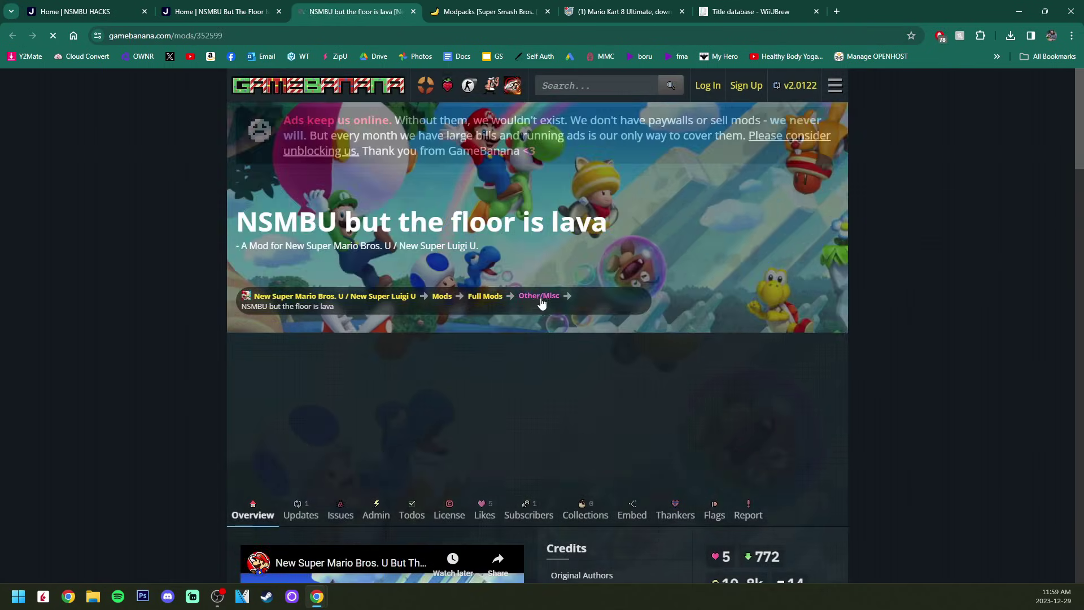
{"action": "left_click", "coordinate": [236, 12]}
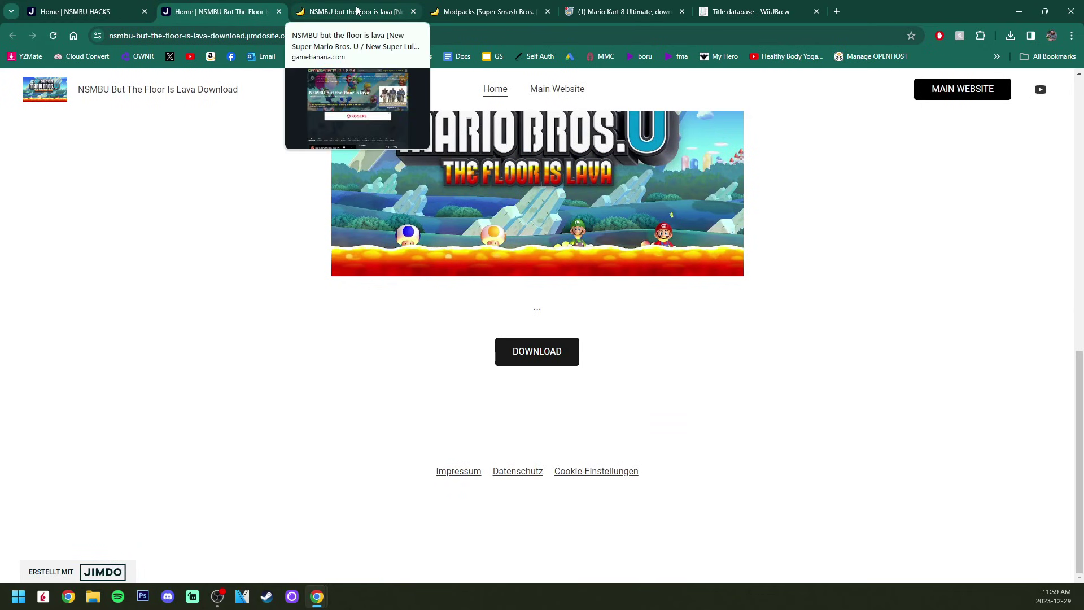
{"action": "left_click", "coordinate": [356, 10]}
{"action": "scroll", "coordinate": [708, 236], "scroll_direction": "down", "scroll_amount": 1}
{"action": "scroll", "coordinate": [708, 236], "scroll_direction": "down", "scroll_amount": 8}
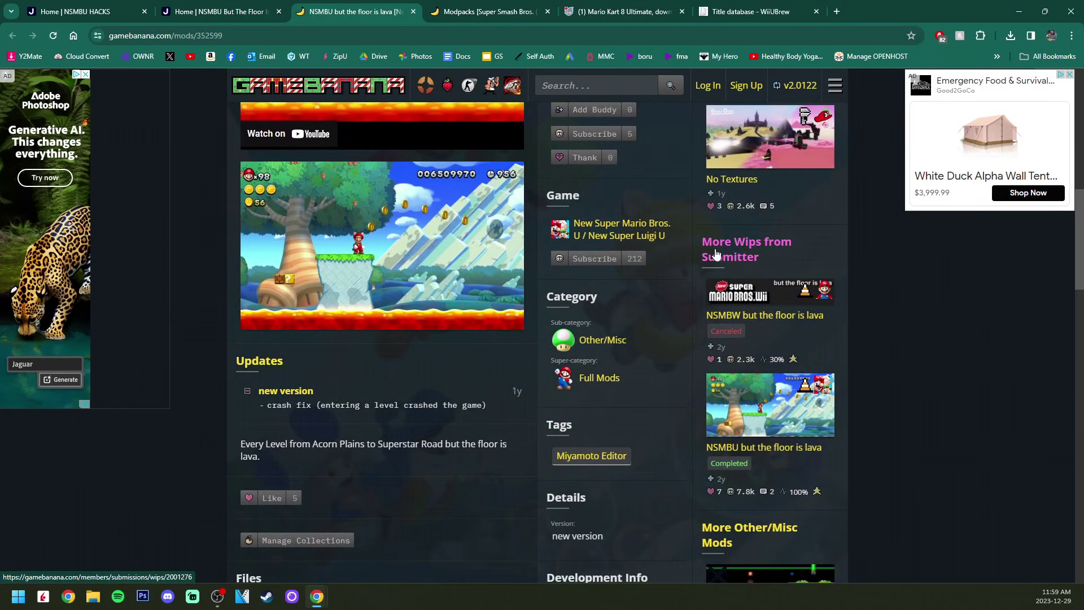
{"action": "scroll", "coordinate": [716, 254], "scroll_direction": "down", "scroll_amount": 6}
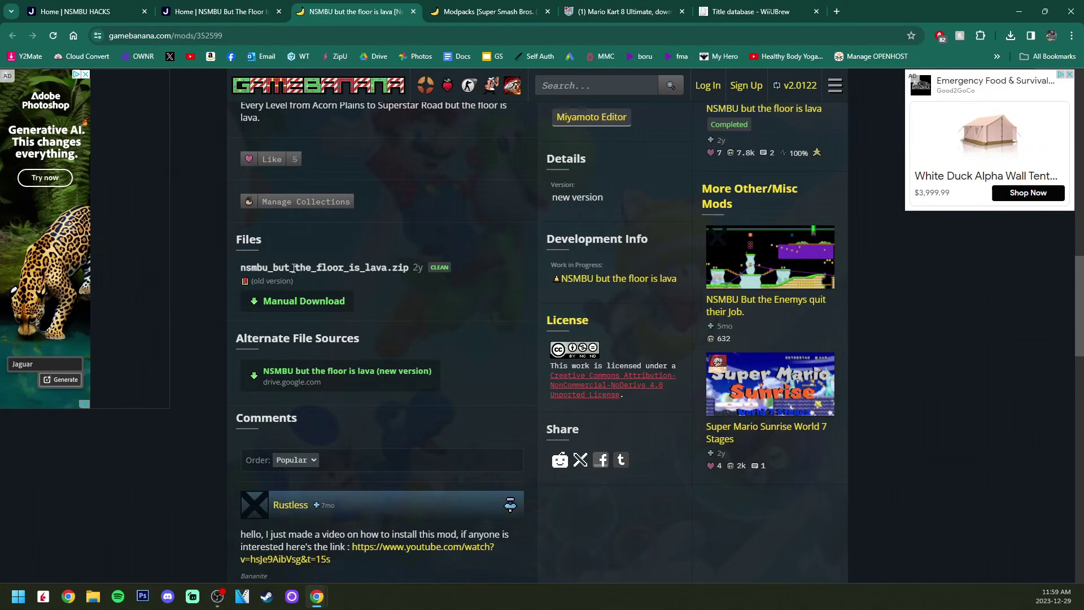
Step: Download the 885M 'NSMBU but the floor is lava.zip' from the new-version Google Drive source
{"action": "left_click_drag", "start_coordinate": [291, 280], "coordinate": [295, 285]}
{"action": "left_click", "coordinate": [290, 354]}
{"action": "left_click", "coordinate": [396, 371]}
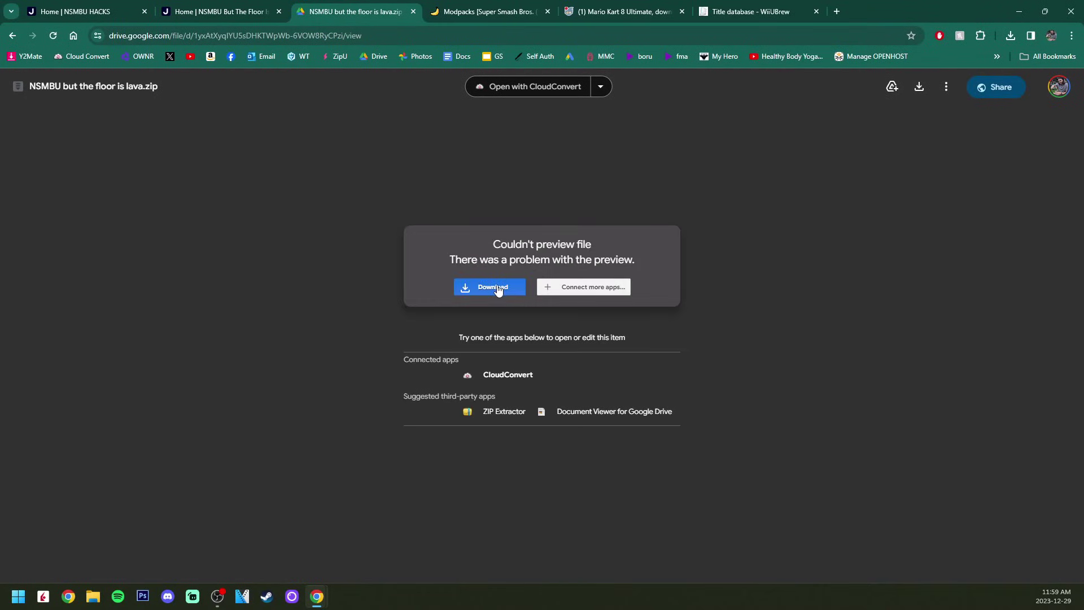
{"action": "left_click", "coordinate": [499, 290]}
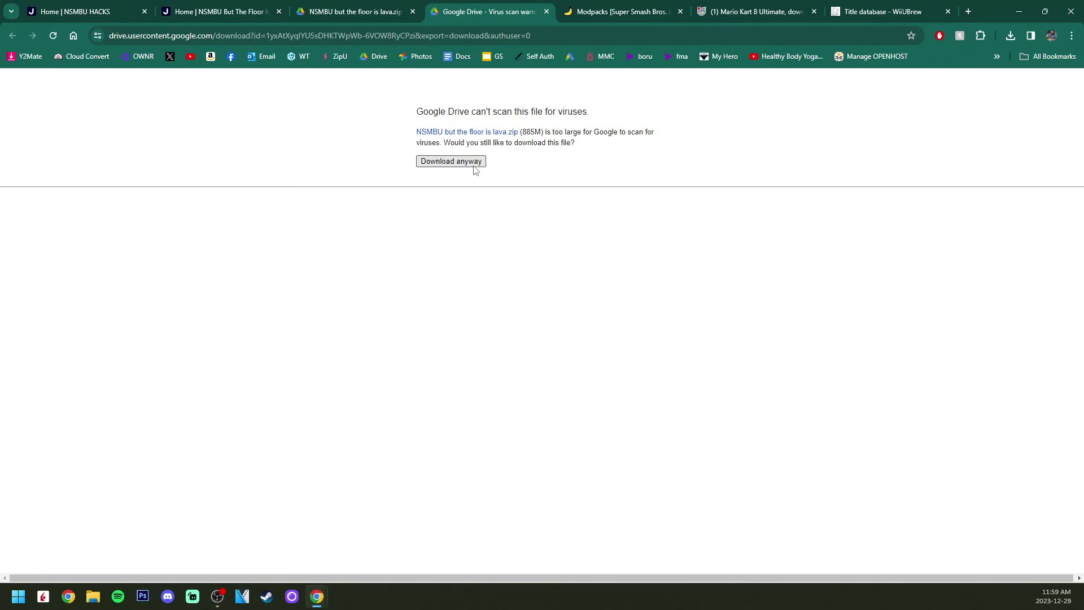
{"action": "left_click", "coordinate": [473, 162]}
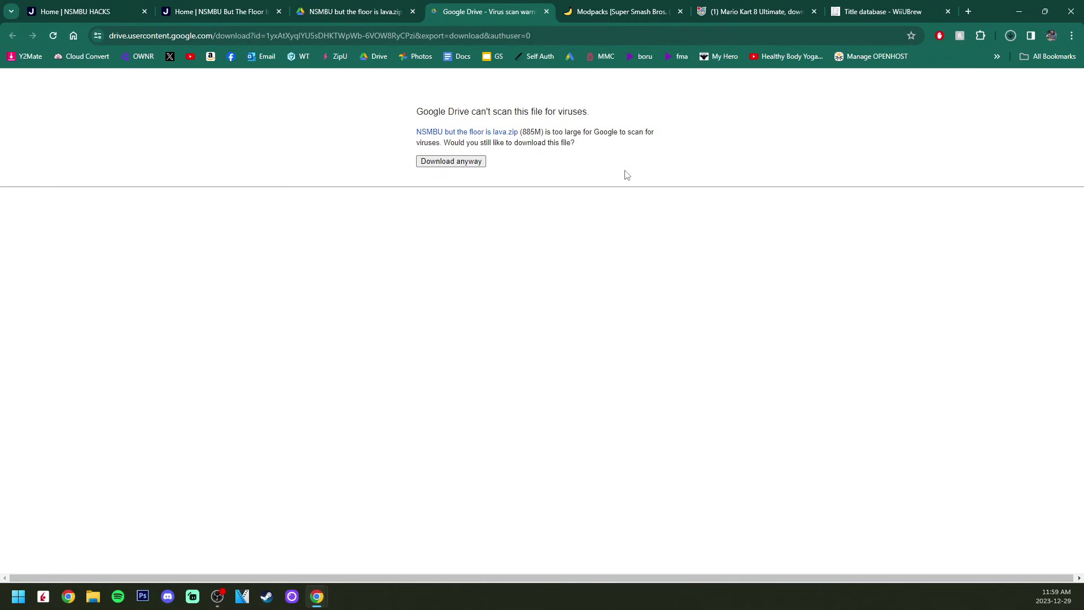
{"action": "left_click", "coordinate": [546, 11]}
Step: Close the Drive preview and Floor Is Lava download tabs, back to the NSMBU Hacks list
{"action": "left_click", "coordinate": [413, 12]}
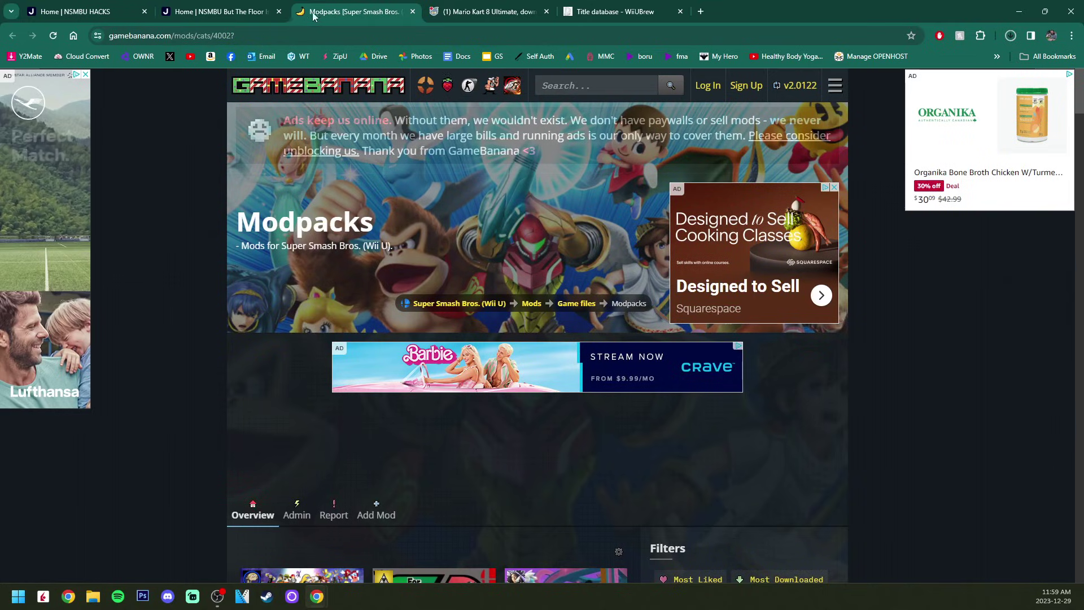
{"action": "left_click", "coordinate": [251, 14]}
{"action": "left_click", "coordinate": [279, 11]}
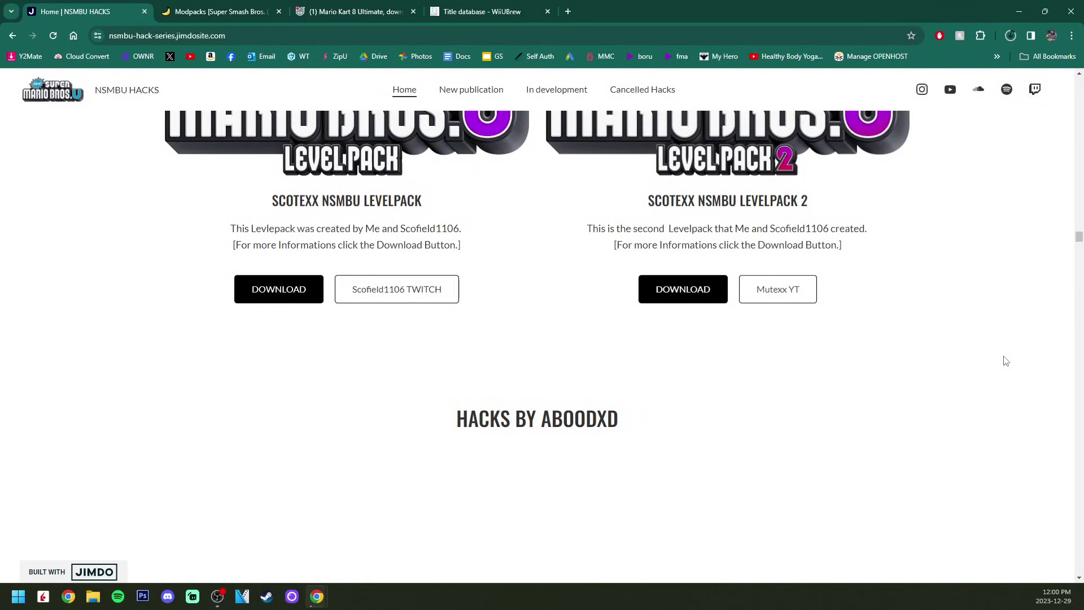
{"action": "scroll", "coordinate": [1002, 401], "scroll_direction": "up", "scroll_amount": 10}
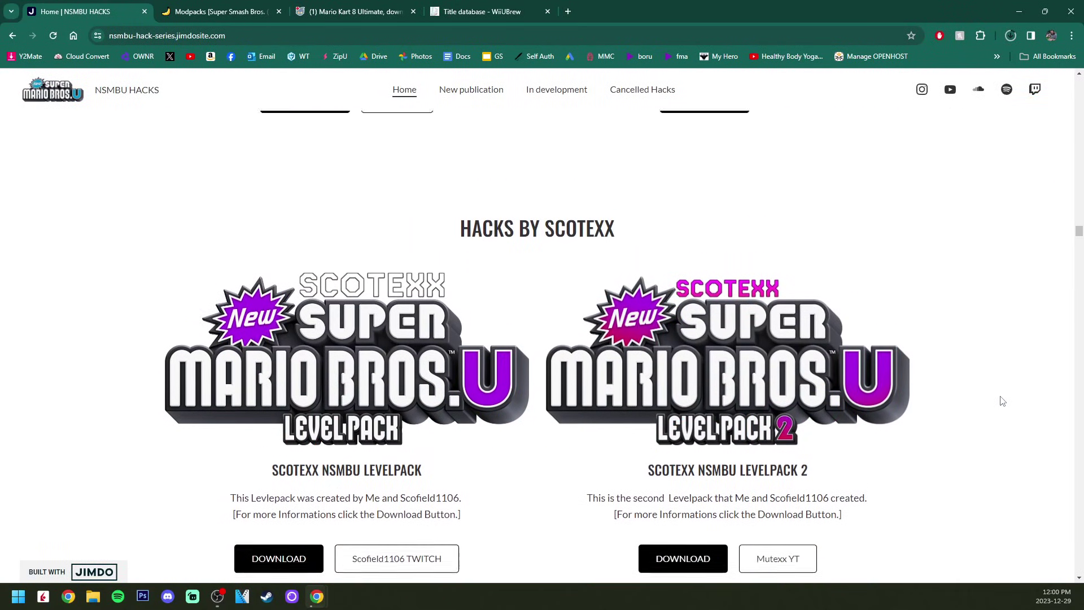
{"action": "scroll", "coordinate": [1002, 401], "scroll_direction": "up", "scroll_amount": 10}
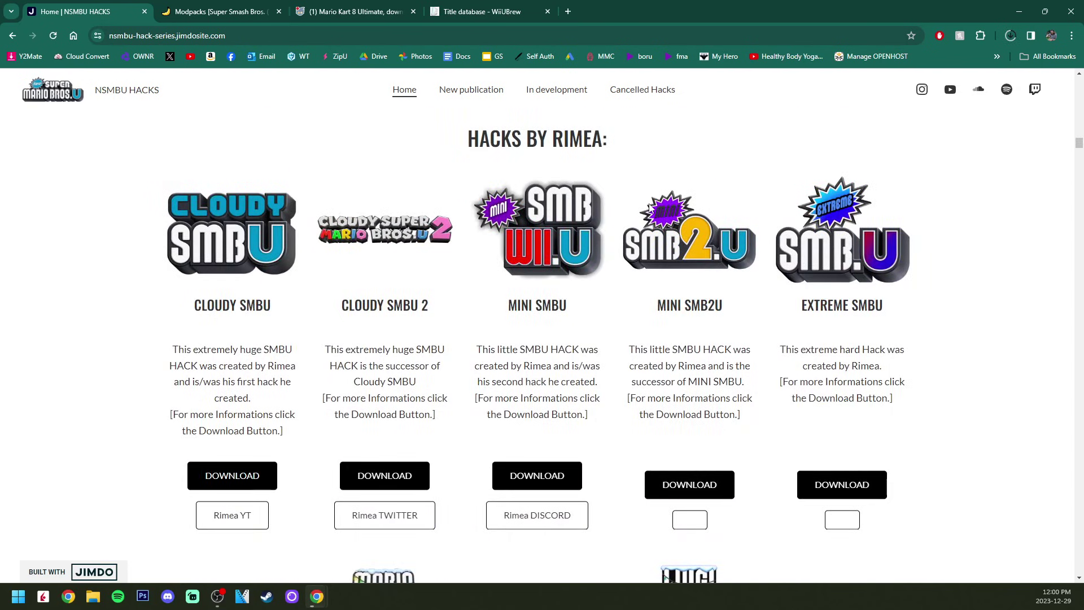
{"action": "scroll", "coordinate": [651, 208], "scroll_direction": "down", "scroll_amount": 1}
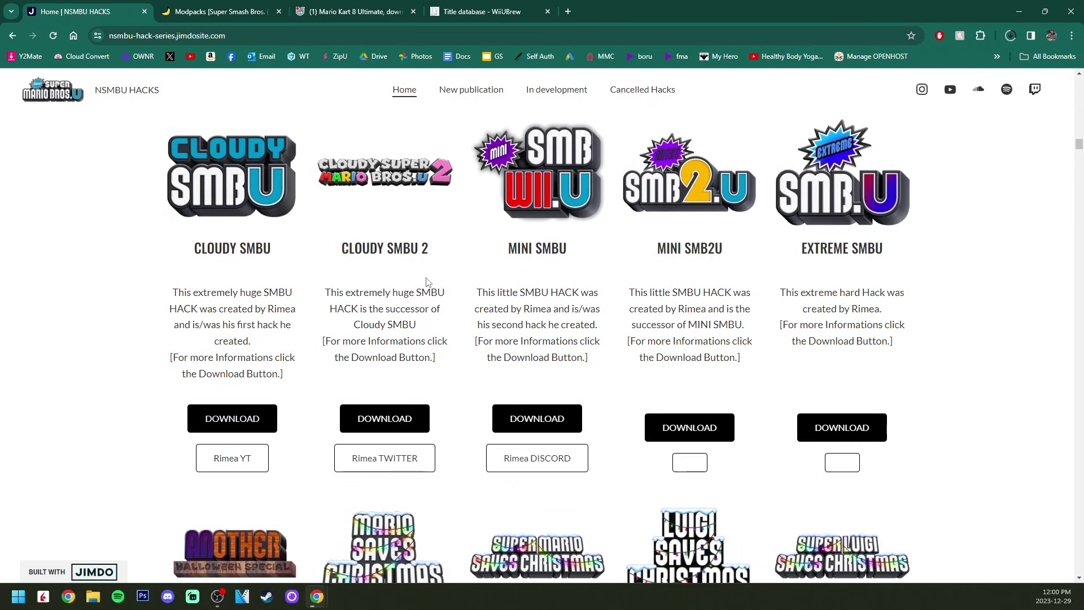
Step: Download 'Cloudy Super Mario Bros. U 2 V2.0 (Console Edition).zip' from Google Drive despite the virus-scan warning
{"action": "left_click", "coordinate": [410, 423]}
{"action": "scroll", "coordinate": [767, 287], "scroll_direction": "down", "scroll_amount": 5}
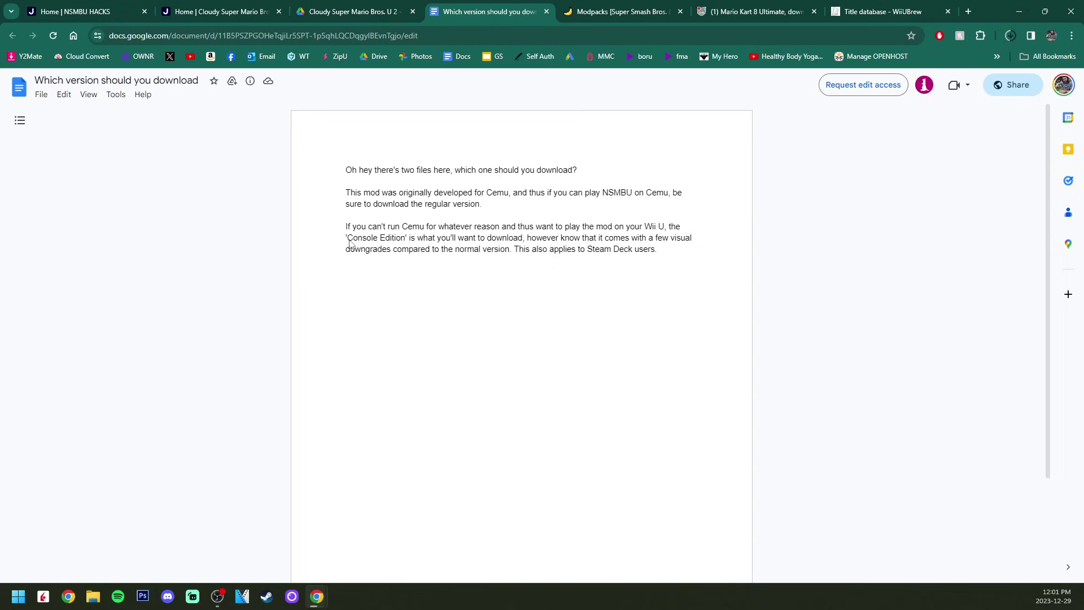
{"action": "left_click", "coordinate": [547, 12]}
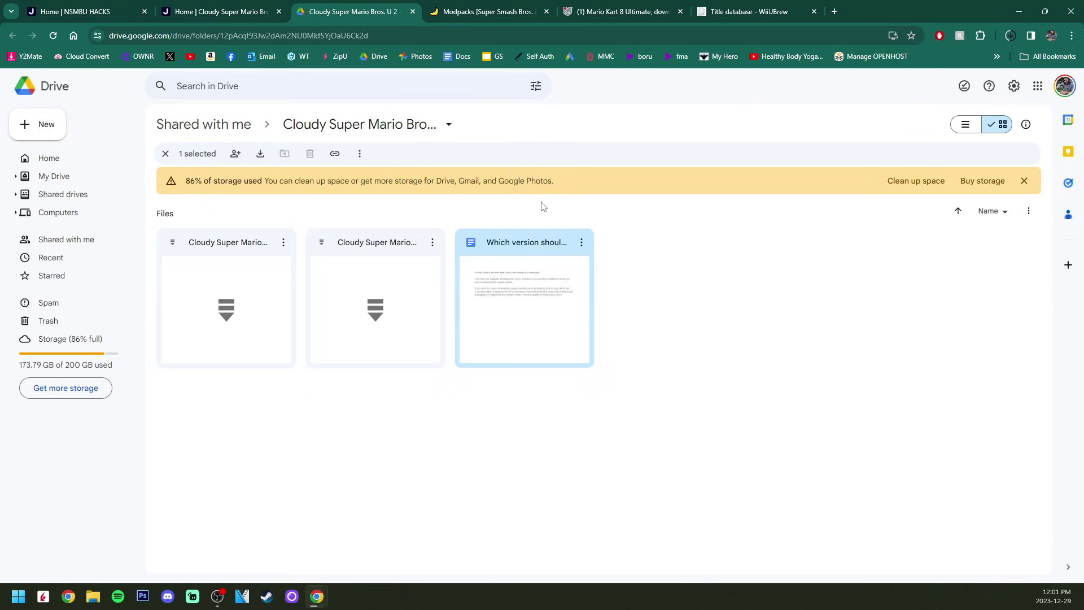
{"action": "left_click", "coordinate": [249, 247]}
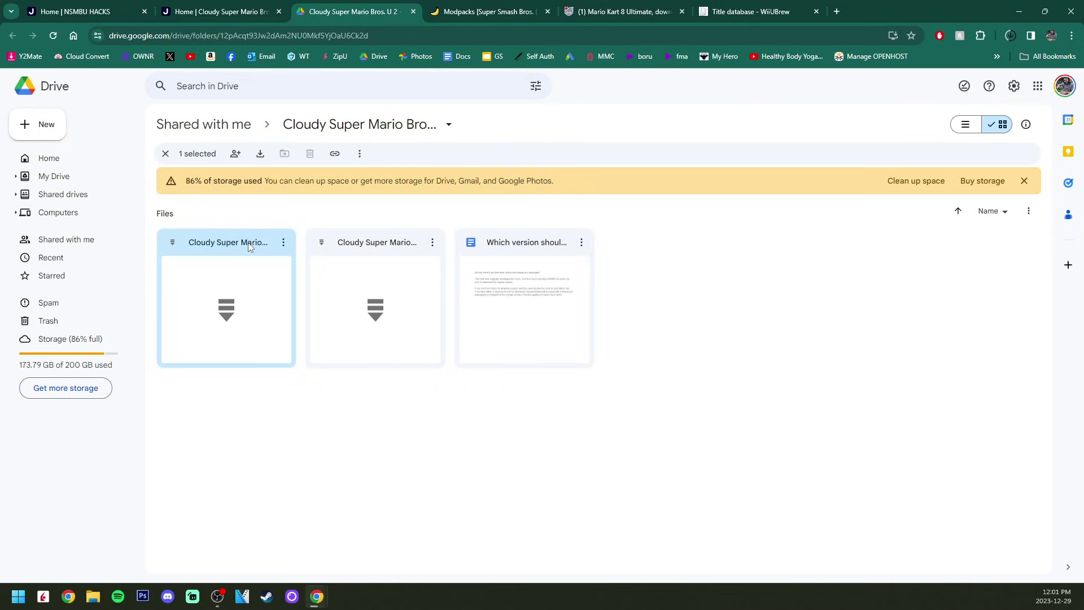
{"action": "left_click", "coordinate": [260, 155]}
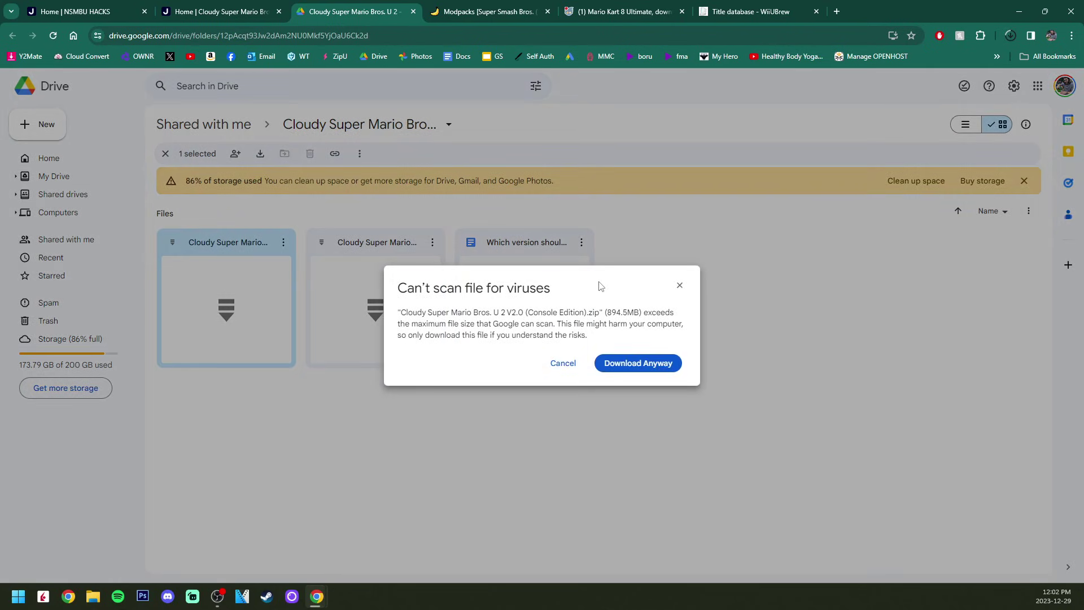
{"action": "left_click", "coordinate": [638, 363]}
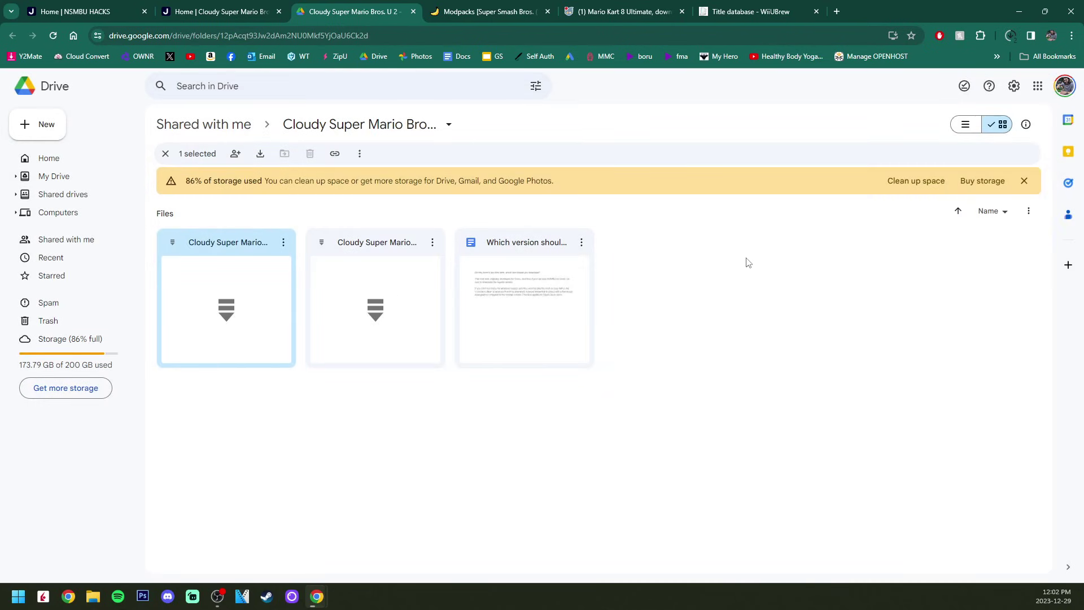
Step: Close the Google Drive tab and the Cloudy hack's homepage tabs
{"action": "left_click", "coordinate": [414, 12]}
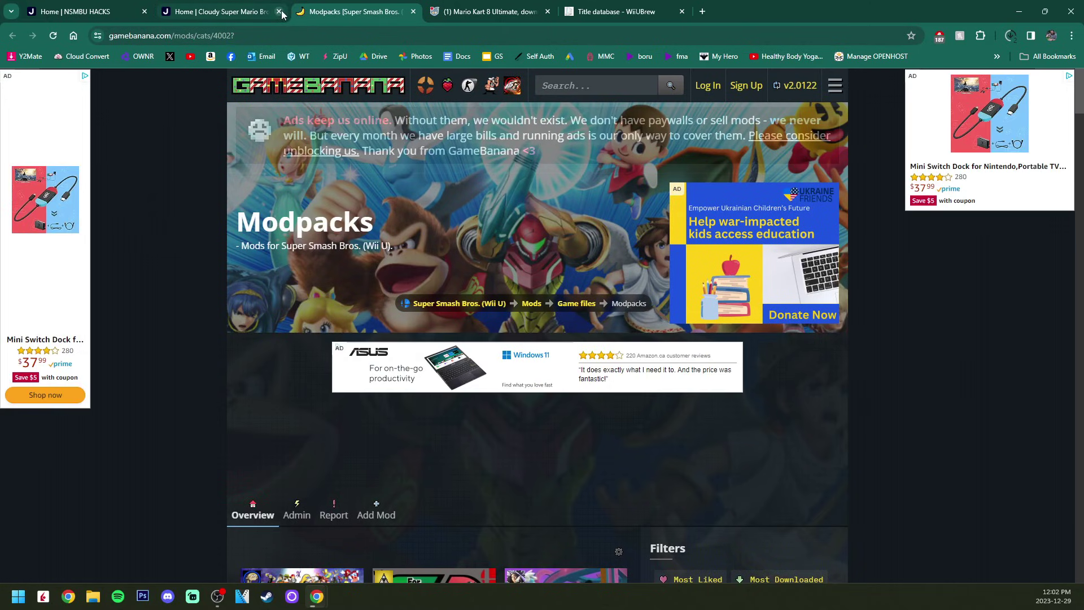
{"action": "left_click", "coordinate": [226, 11]}
{"action": "left_click", "coordinate": [279, 11]}
Step: Close the NSMBU Hacks site tab and the GameBanana Modpacks tab
{"action": "scroll", "coordinate": [808, 336], "scroll_direction": "up", "scroll_amount": 1}
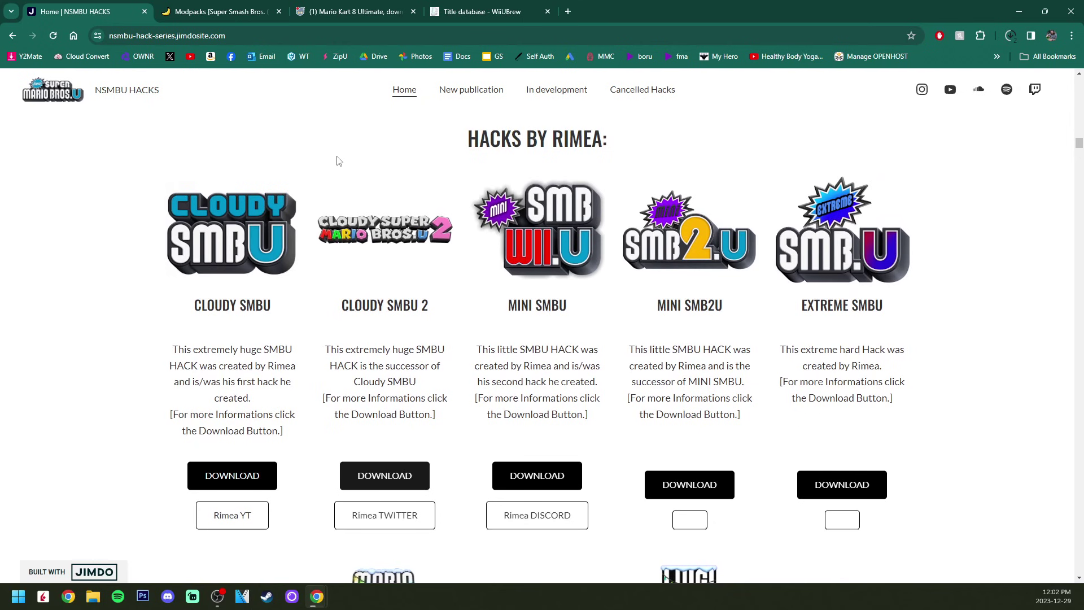
{"action": "left_click", "coordinate": [145, 12]}
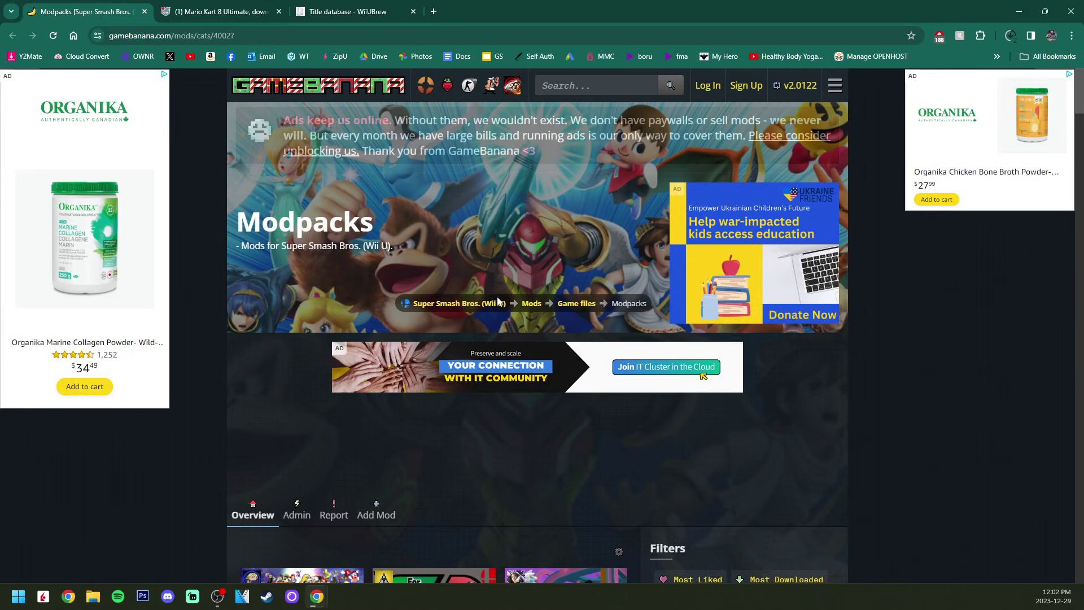
{"action": "key", "text": "ctrl+w"}
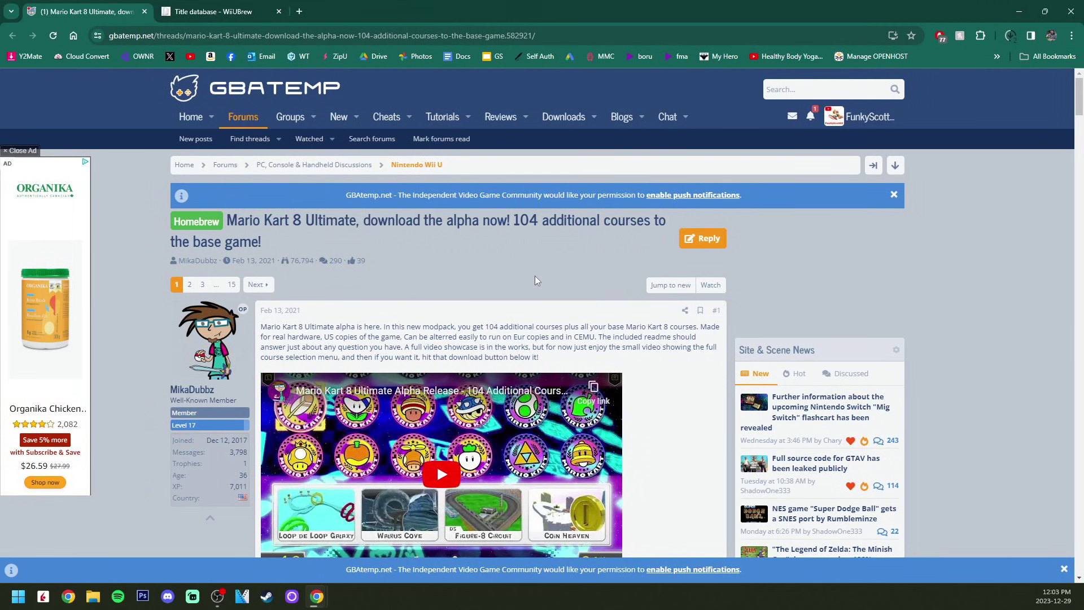
Step: Download Mario Kart 8 Ultimate alpha from the GBAtemp thread, then close the thread
{"action": "scroll", "coordinate": [677, 328], "scroll_direction": "down", "scroll_amount": 3}
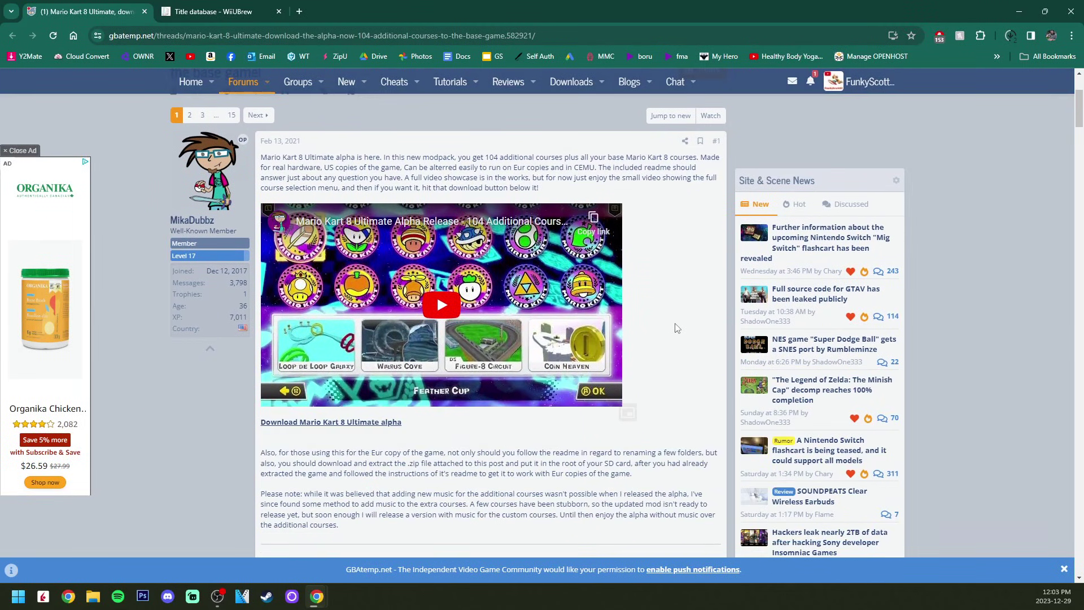
{"action": "scroll", "coordinate": [690, 314], "scroll_direction": "down", "scroll_amount": 1}
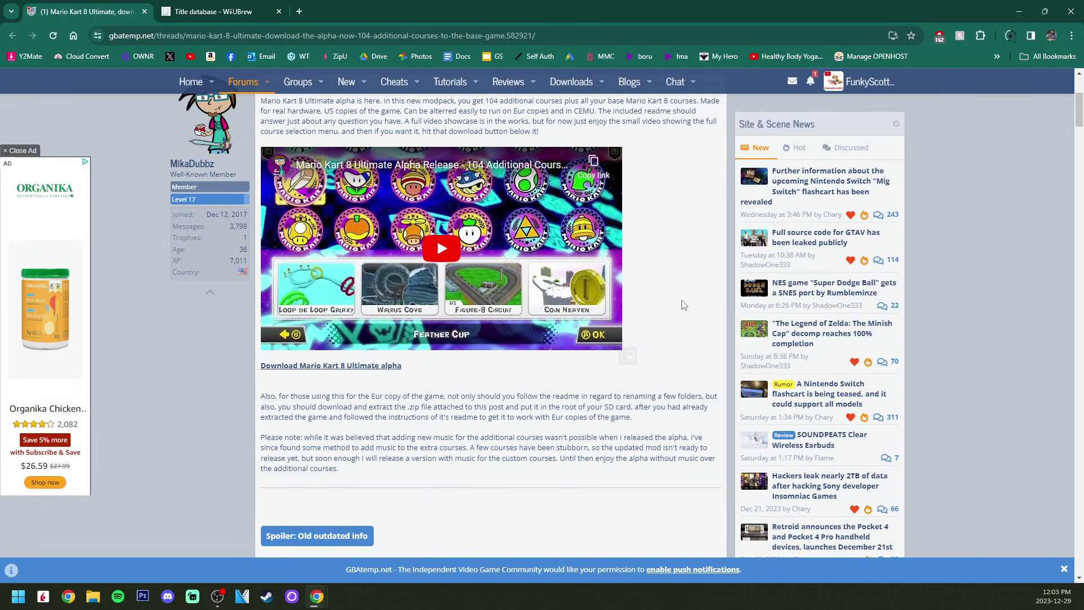
{"action": "scroll", "coordinate": [685, 307], "scroll_direction": "up", "scroll_amount": 1}
{"action": "scroll", "coordinate": [685, 308], "scroll_direction": "down", "scroll_amount": 3}
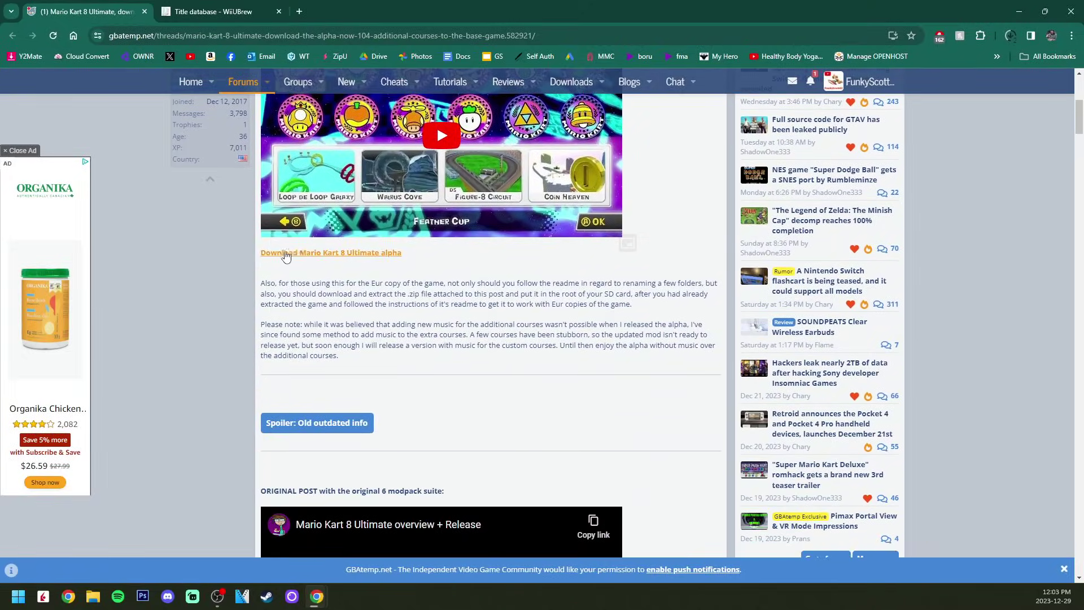
{"action": "left_click", "coordinate": [359, 254]}
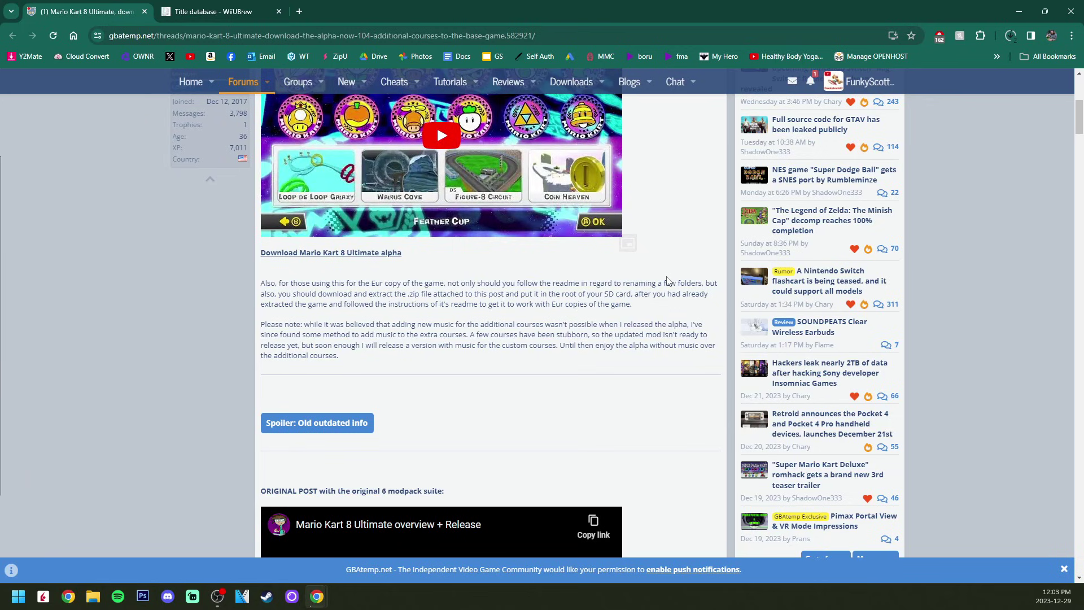
{"action": "left_click", "coordinate": [144, 12]}
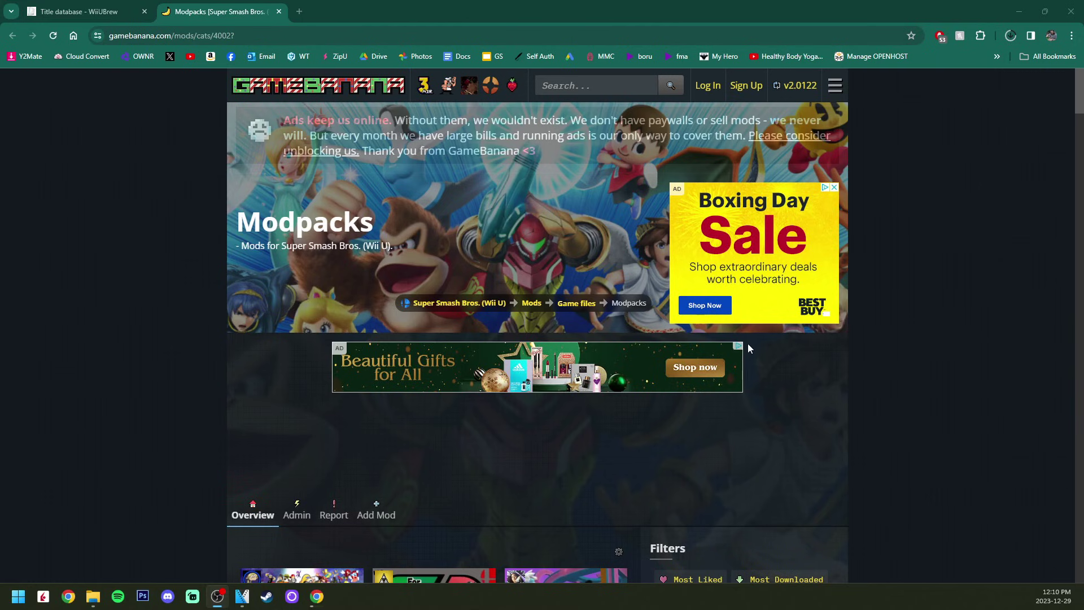
Step: Sort GameBanana Smash modpacks by Most Downloaded and open the Ultimate Smash 4 Modding Pack v4.4 page
{"action": "scroll", "coordinate": [780, 350], "scroll_direction": "down", "scroll_amount": 8}
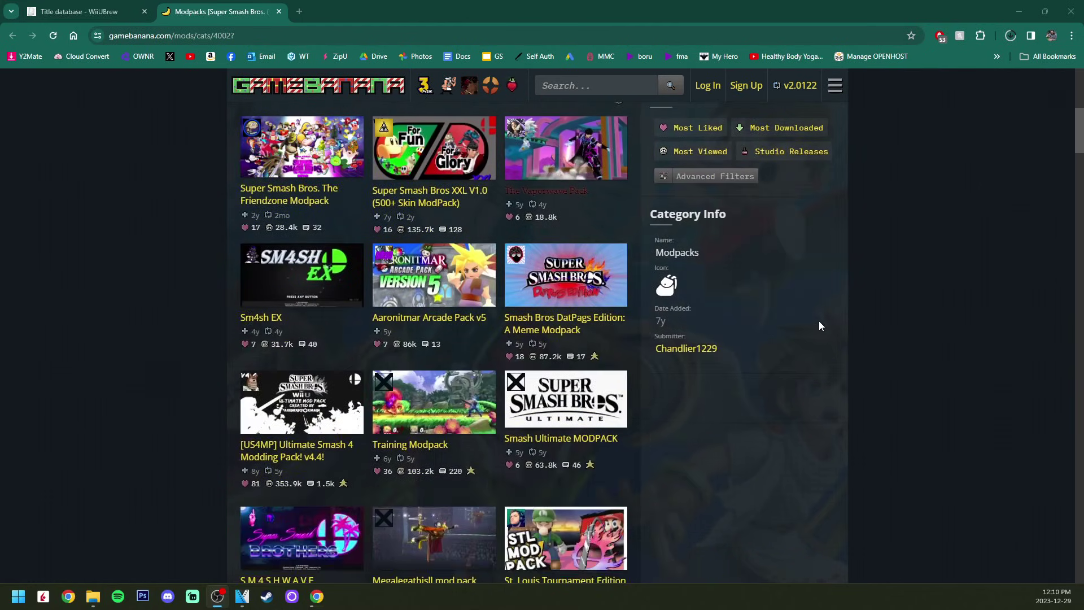
{"action": "scroll", "coordinate": [821, 326], "scroll_direction": "up", "scroll_amount": 1}
{"action": "scroll", "coordinate": [821, 350], "scroll_direction": "down", "scroll_amount": 10}
{"action": "scroll", "coordinate": [820, 350], "scroll_direction": "down", "scroll_amount": 2}
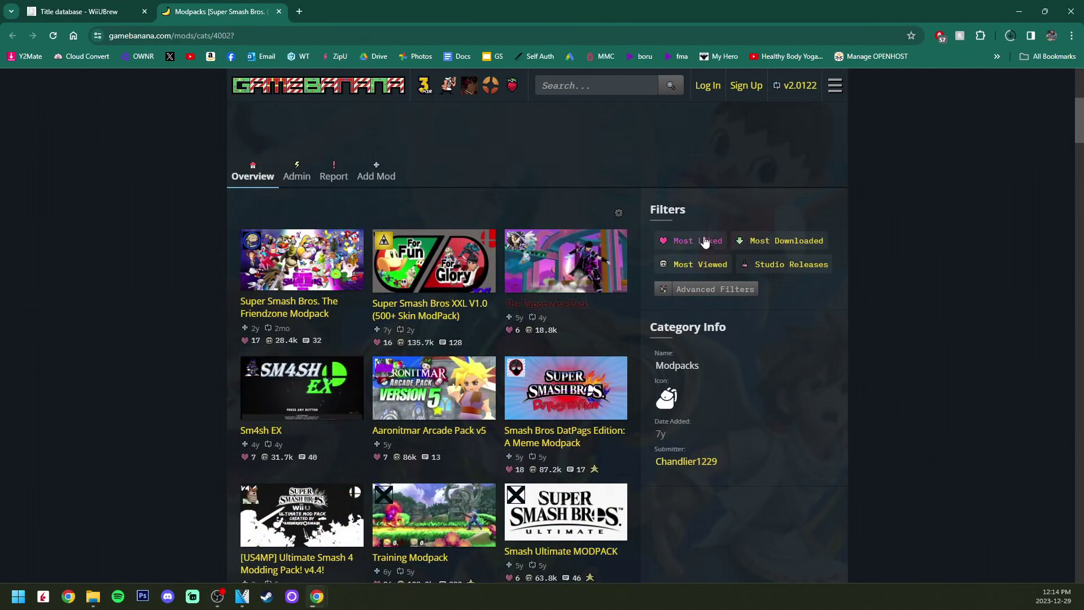
{"action": "left_click", "coordinate": [781, 244]}
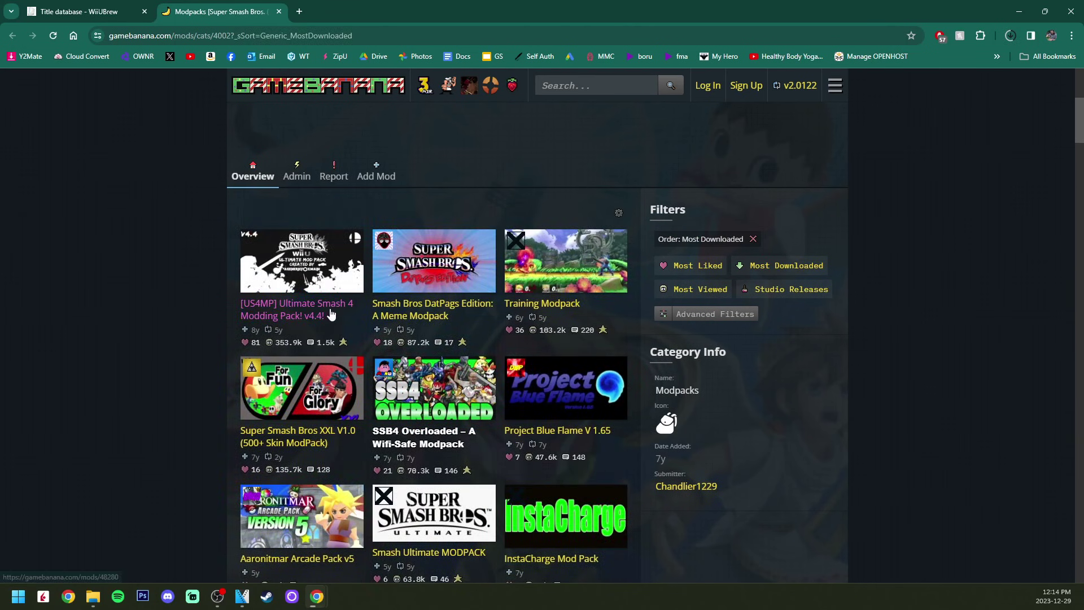
{"action": "left_click", "coordinate": [314, 311]}
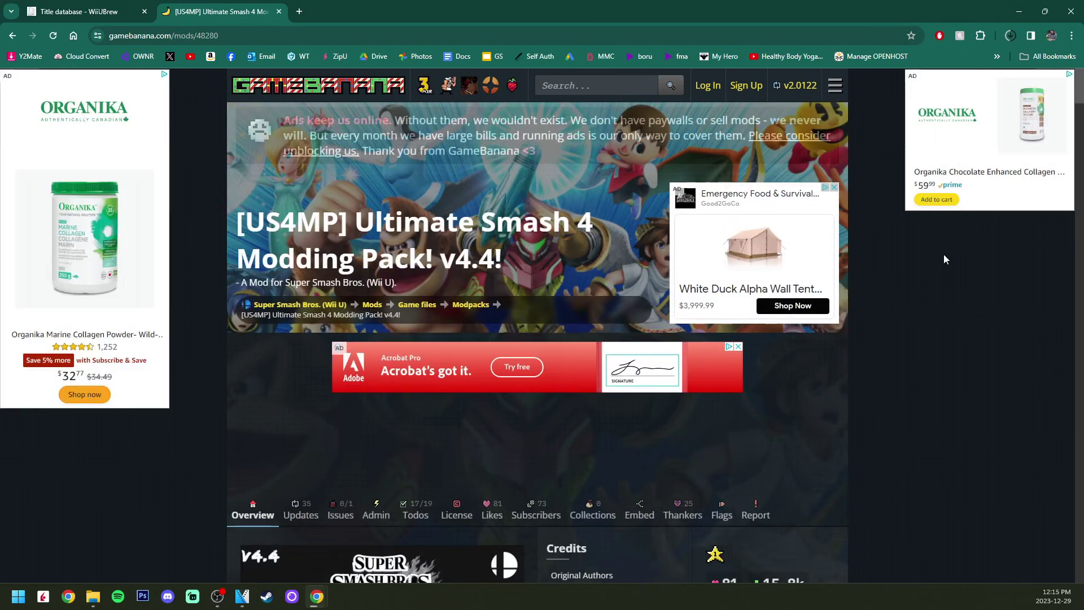
{"action": "scroll", "coordinate": [943, 246], "scroll_direction": "down", "scroll_amount": 7}
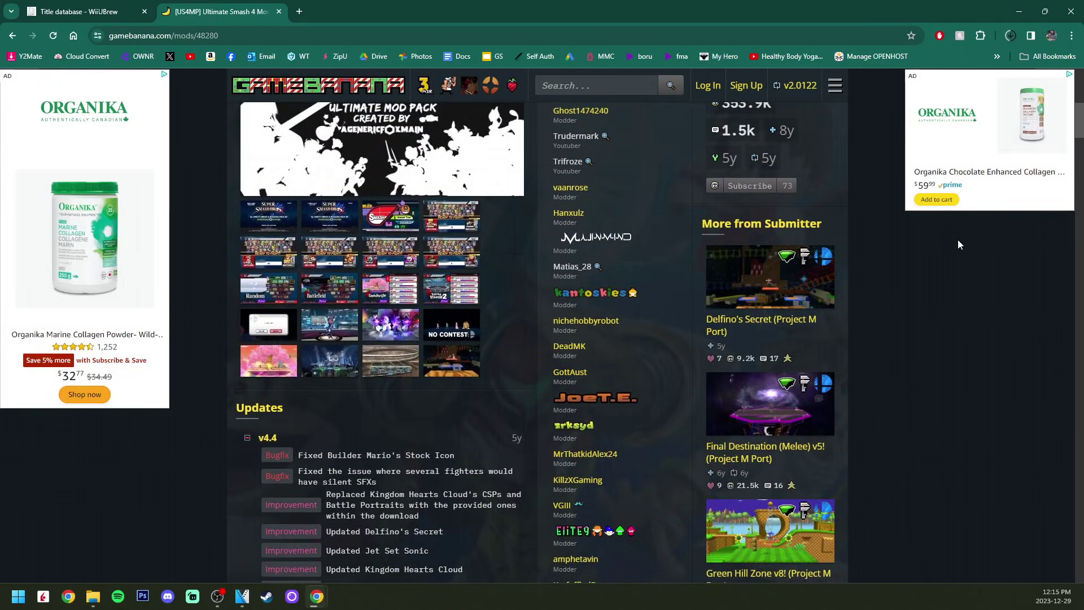
{"action": "left_click", "coordinate": [455, 274]}
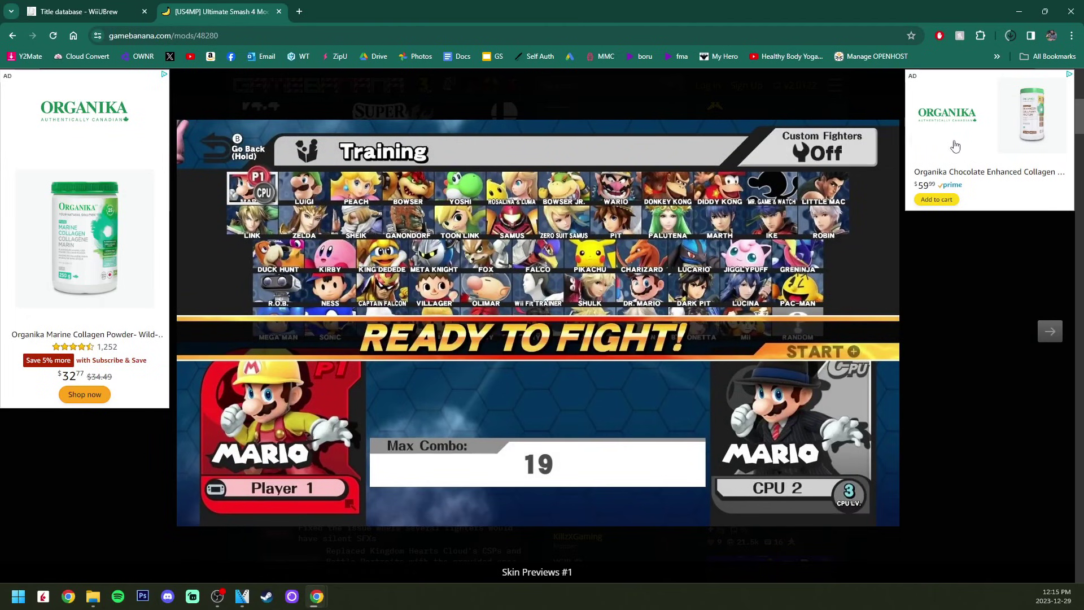
{"action": "left_click", "coordinate": [803, 99]}
Step: Download the [US] Wifi-Safe Version of the pack and close the Google Drive tabs
{"action": "scroll", "coordinate": [560, 360], "scroll_direction": "down", "scroll_amount": 4}
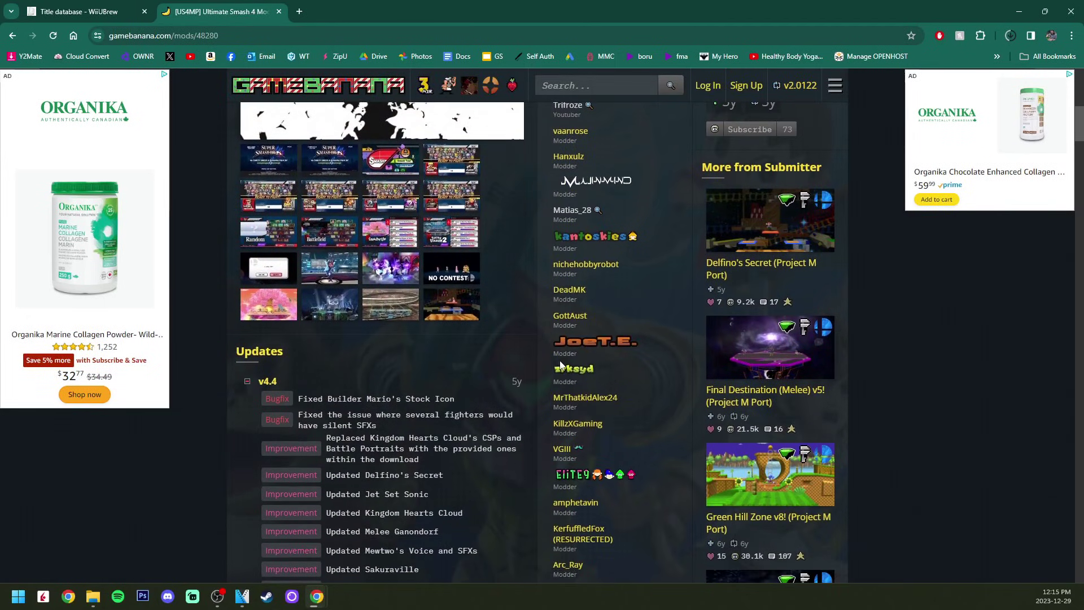
{"action": "scroll", "coordinate": [568, 369], "scroll_direction": "down", "scroll_amount": 15}
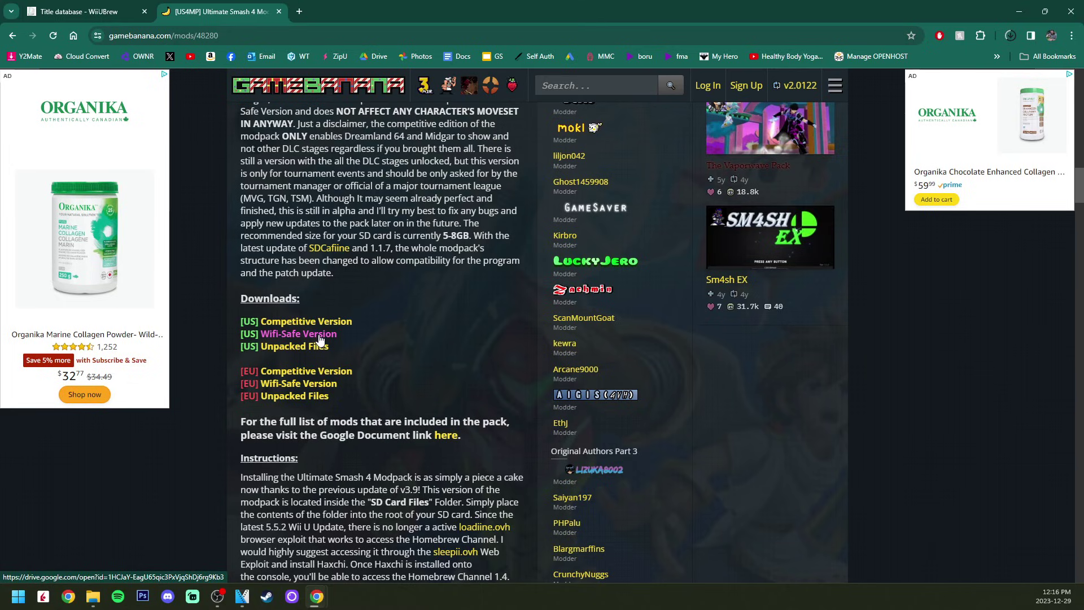
{"action": "left_click", "coordinate": [319, 334]}
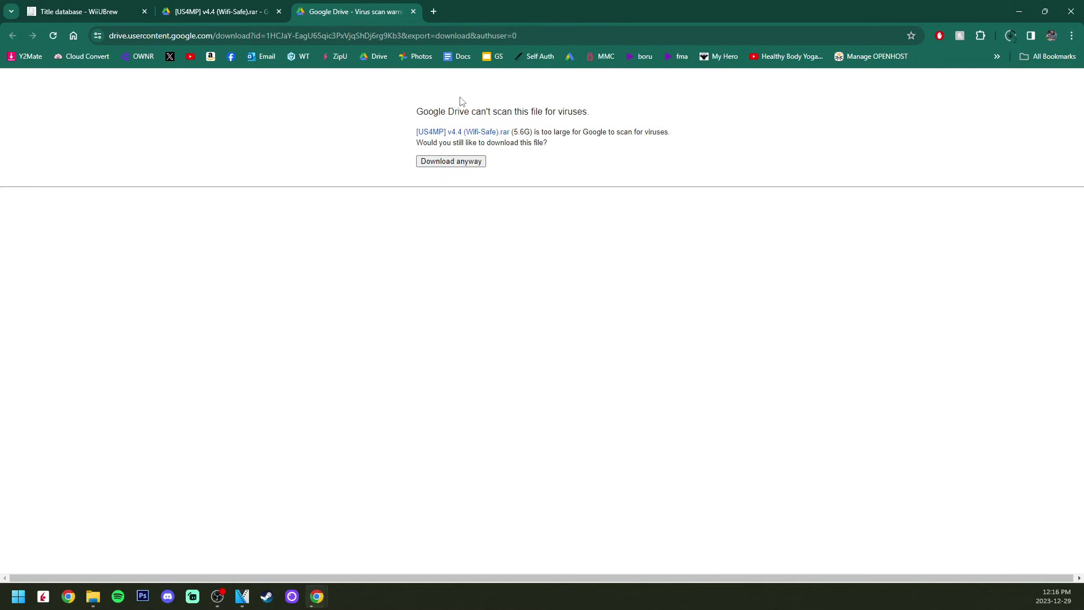
{"action": "left_click", "coordinate": [414, 12]}
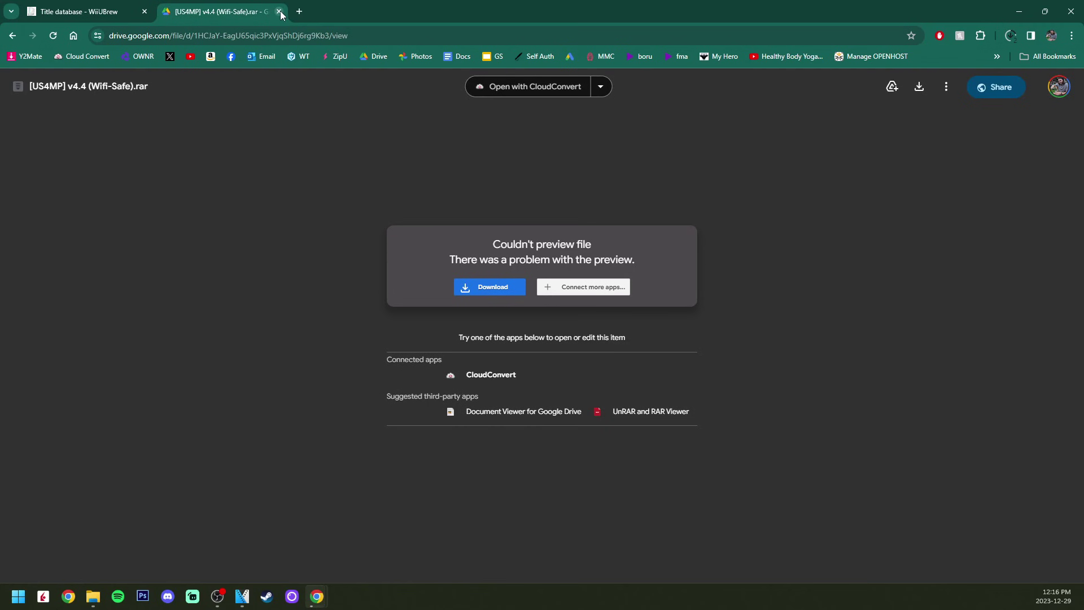
{"action": "left_click", "coordinate": [279, 12]}
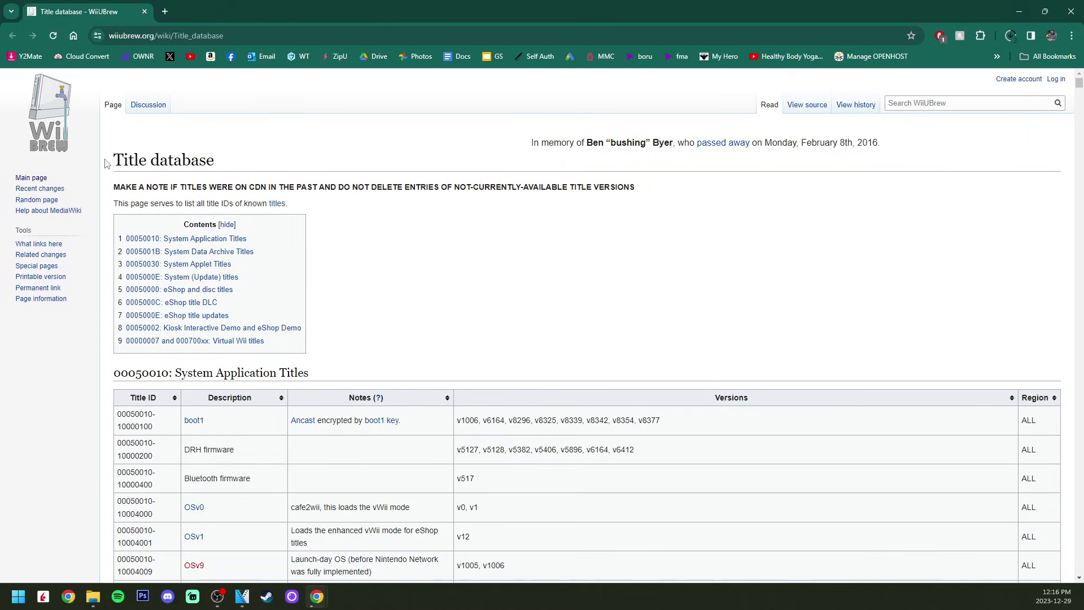
{"action": "left_click_drag", "start_coordinate": [107, 162], "coordinate": [240, 173]}
{"action": "left_click", "coordinate": [429, 251]}
{"action": "left_click", "coordinate": [1026, 12]}
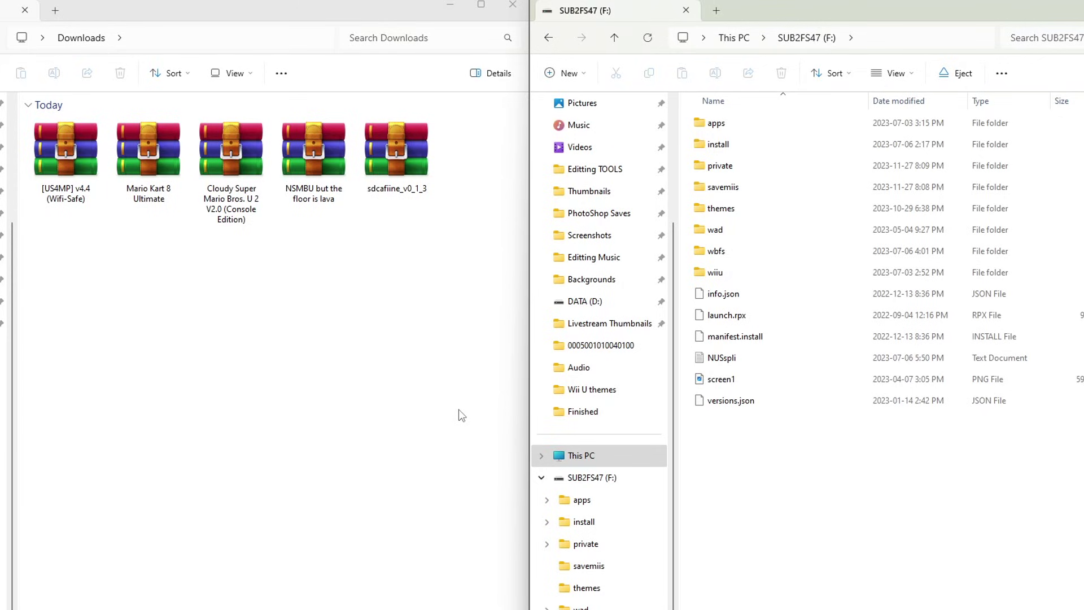
Step: Copy sdcafiine.wps from sdcafiine_v0_1_3.zip into F:\wiiu\environments\aroma\plugins on the SD card
{"action": "double_click", "coordinate": [404, 160]}
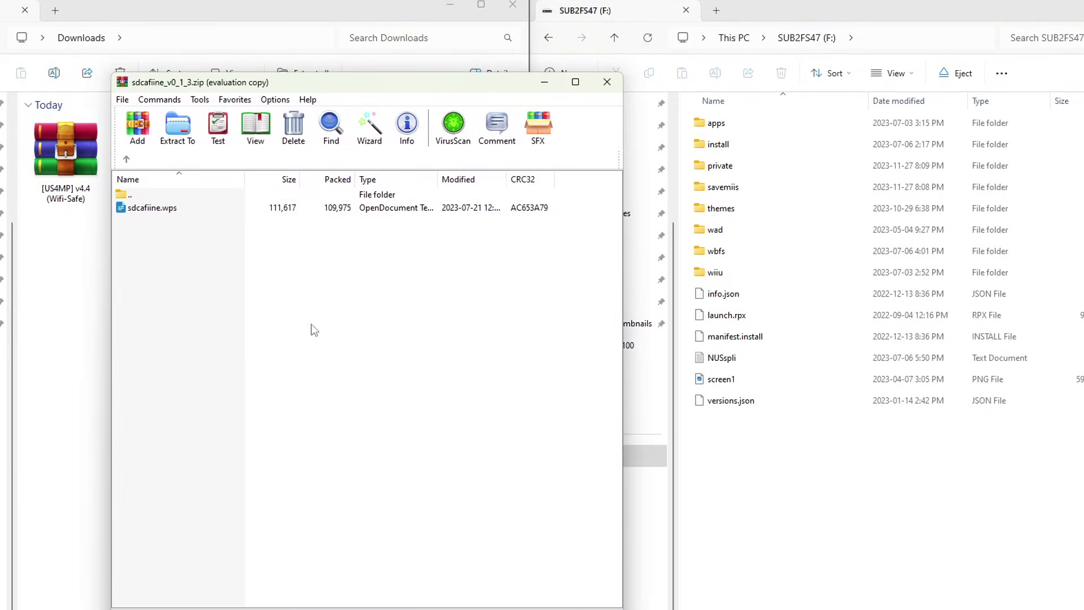
{"action": "left_click", "coordinate": [773, 481]}
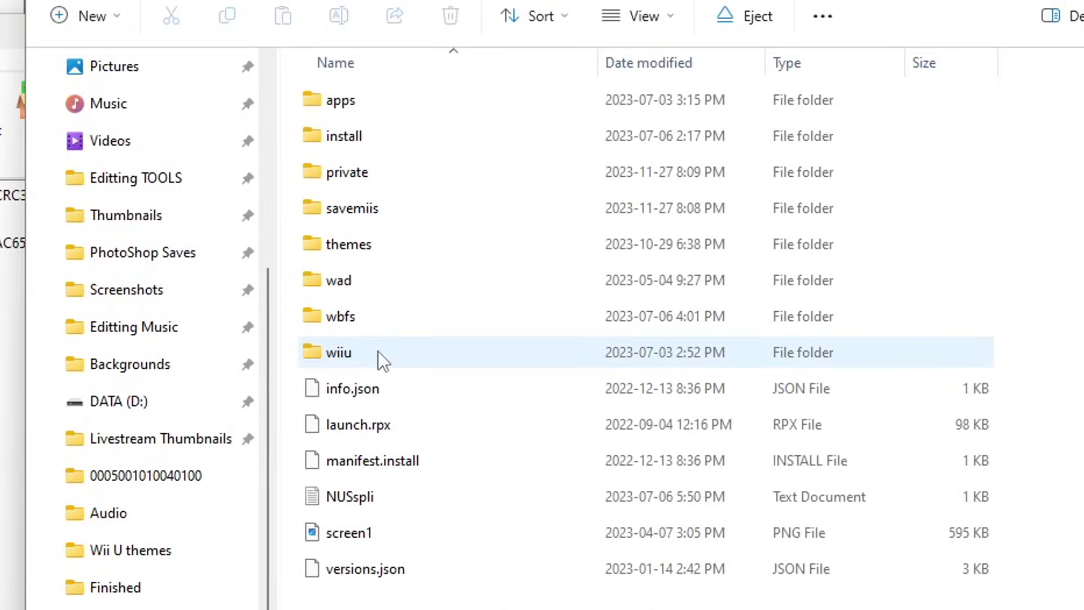
{"action": "double_click", "coordinate": [378, 351]}
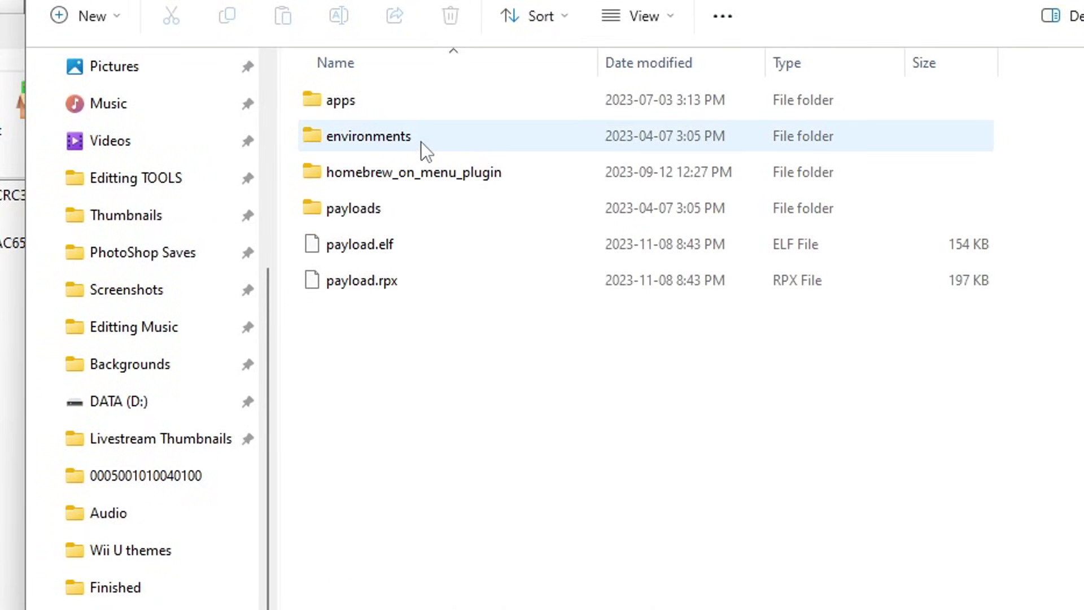
{"action": "double_click", "coordinate": [421, 141]}
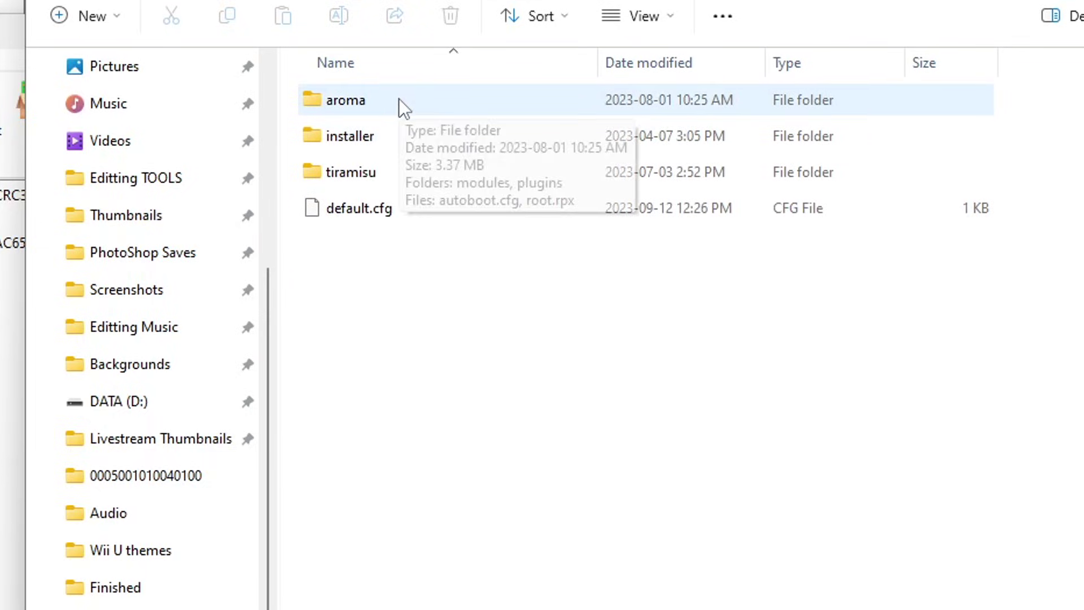
{"action": "double_click", "coordinate": [399, 99]}
{"action": "double_click", "coordinate": [397, 135]}
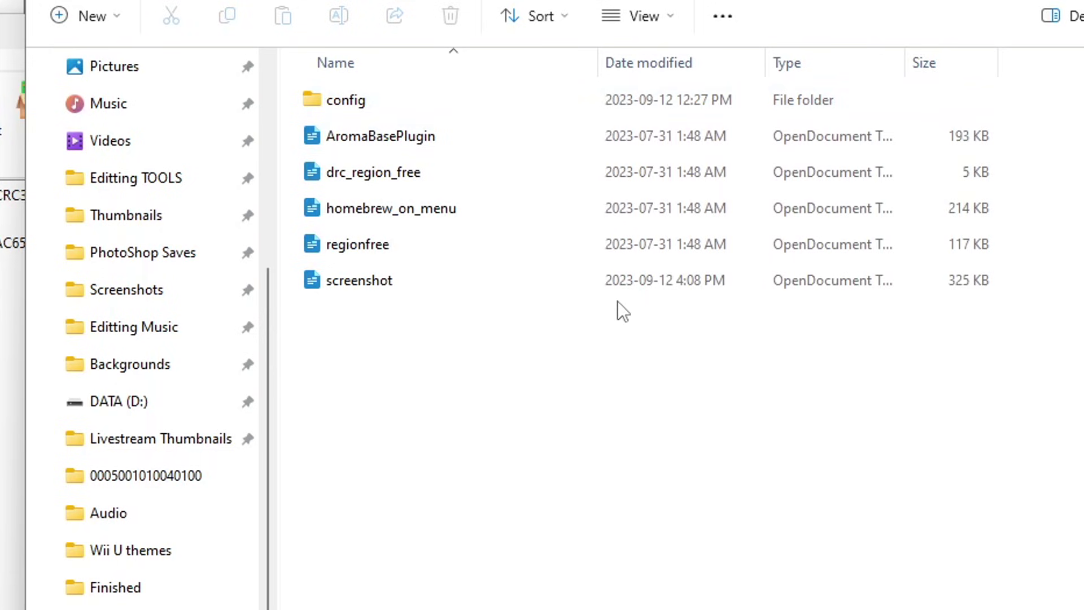
{"action": "left_click", "coordinate": [150, 209]}
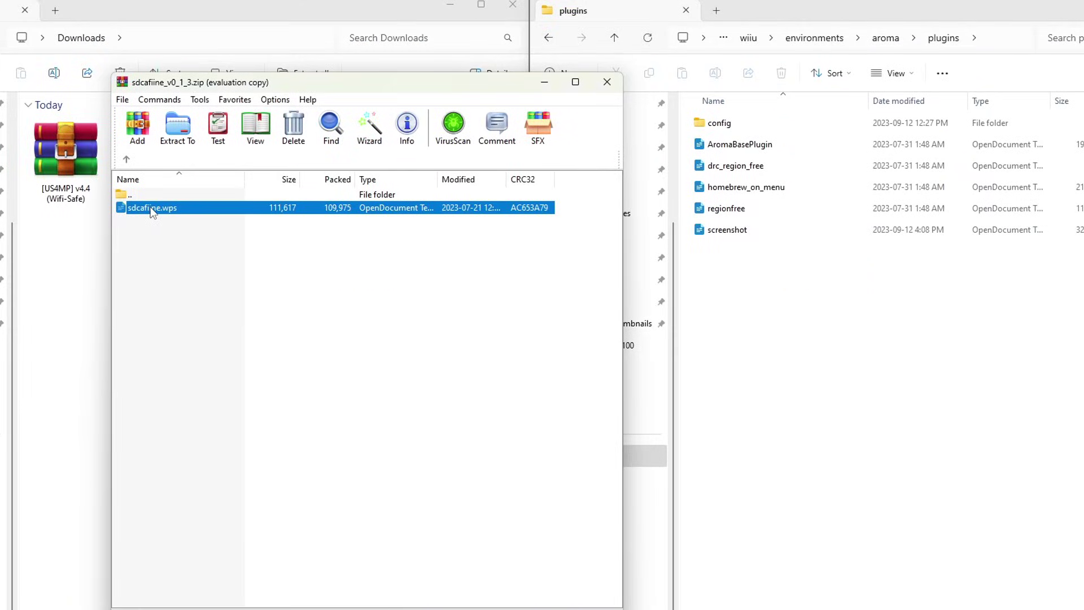
{"action": "left_click_drag", "start_coordinate": [150, 209], "coordinate": [840, 349]}
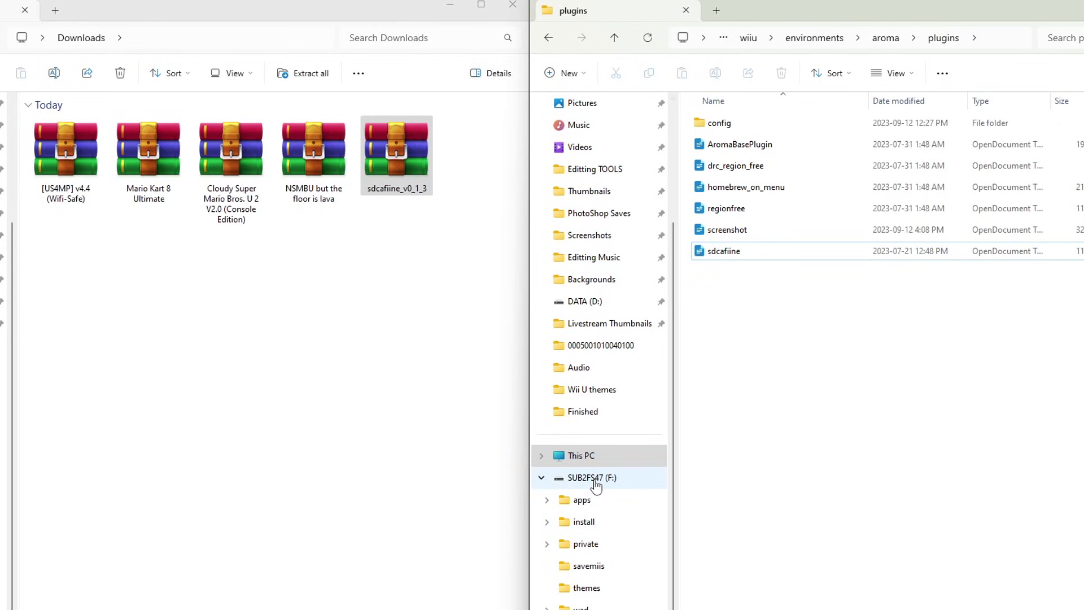
{"action": "left_click", "coordinate": [650, 479]}
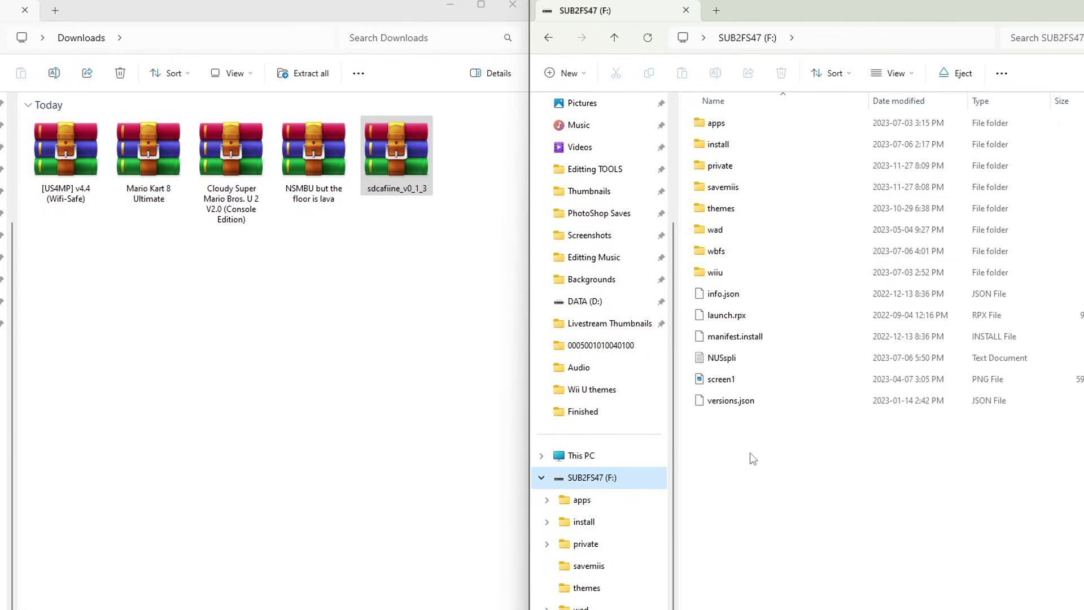
Step: Delete the sdcafiine_v0_1_3 archive from Downloads and open the SD card's wiiu folder
{"action": "right_click", "coordinate": [390, 162]}
{"action": "left_click", "coordinate": [516, 179]}
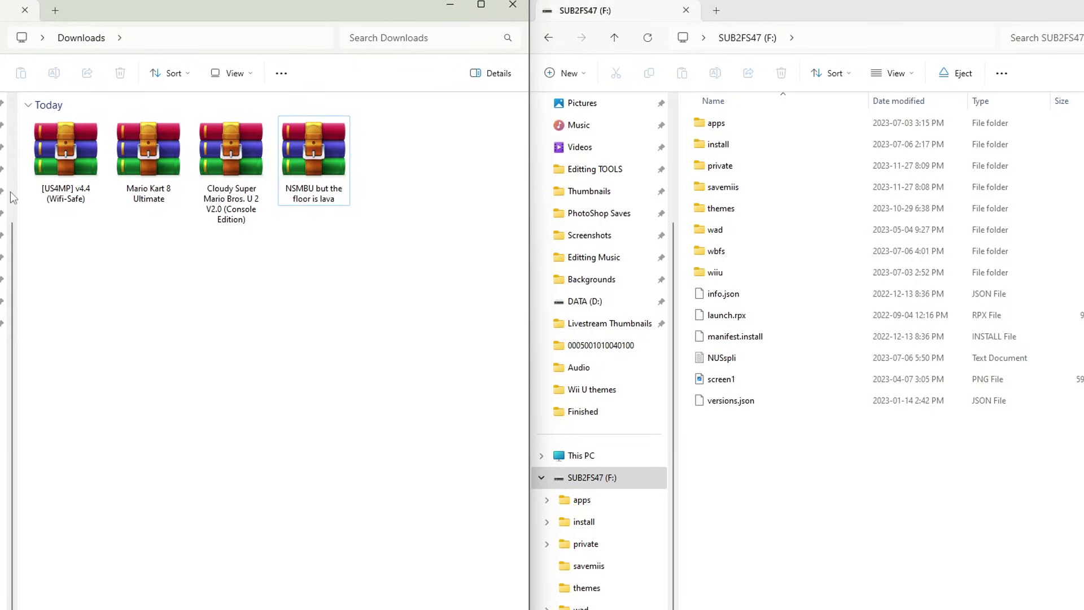
{"action": "left_click", "coordinate": [744, 276]}
{"action": "double_click", "coordinate": [748, 281]}
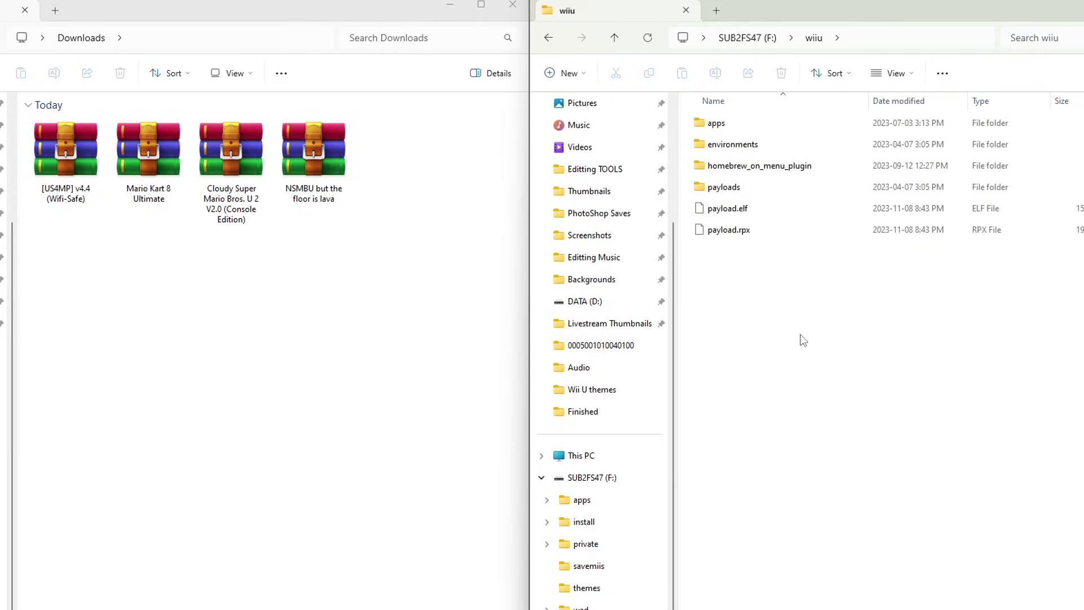
Step: Create a new folder named sdcafiine inside wiiu and open it
{"action": "right_click", "coordinate": [776, 326]}
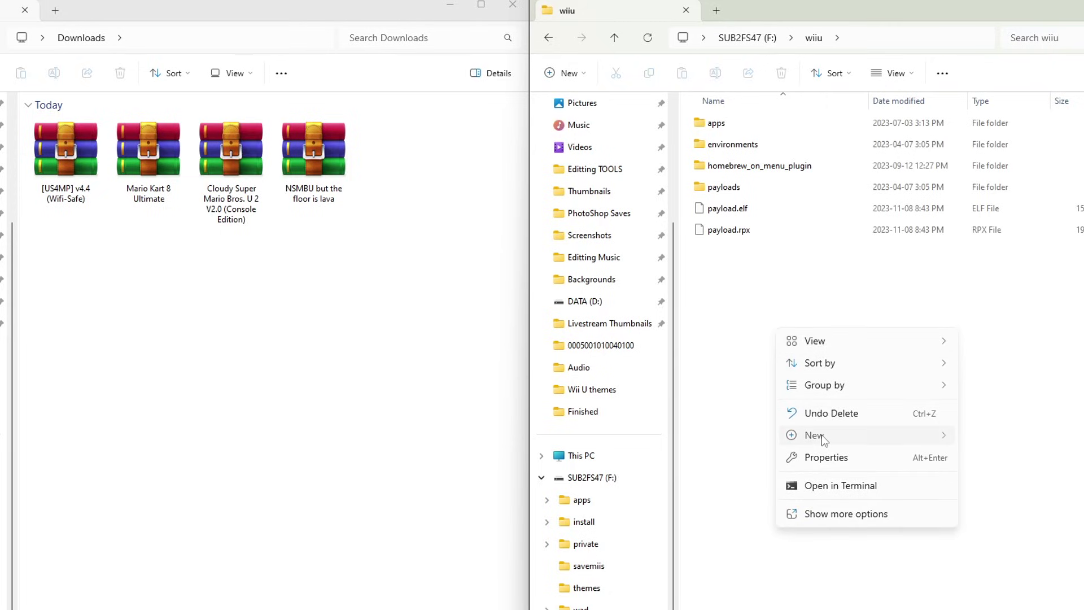
{"action": "mouse_move", "coordinate": [822, 435]}
{"action": "left_click", "coordinate": [1001, 438]}
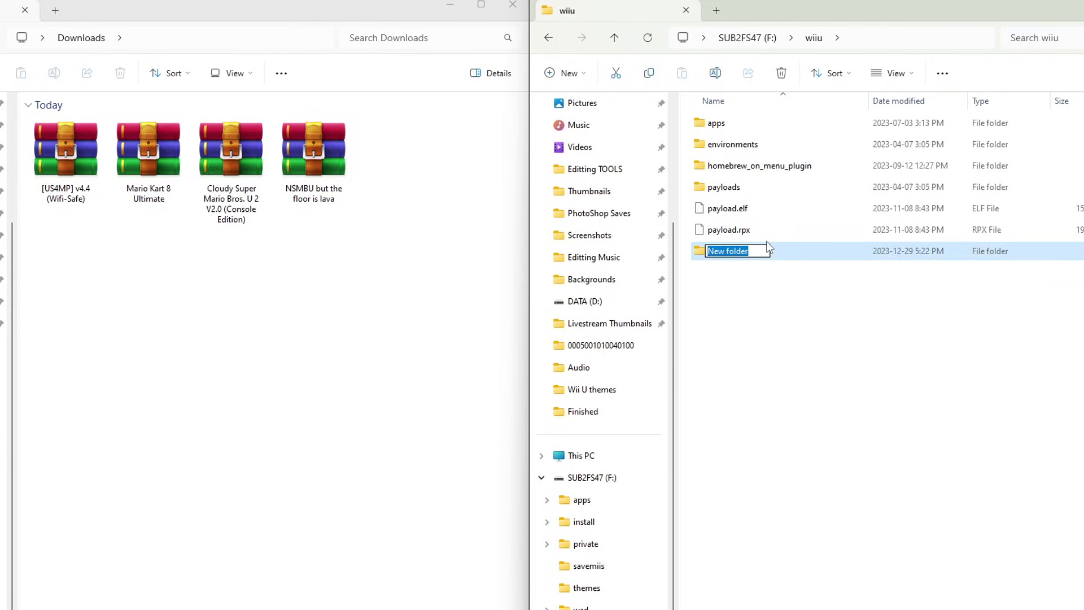
{"action": "type", "text": "sdcafiine"}
{"action": "key", "text": "Return"}
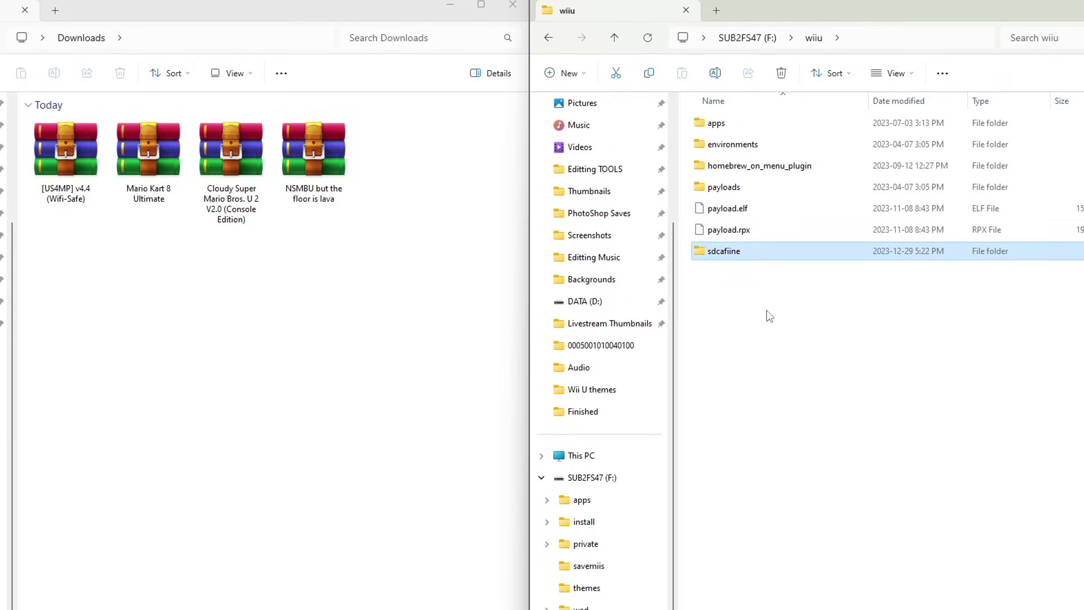
{"action": "left_click", "coordinate": [769, 312]}
{"action": "double_click", "coordinate": [752, 258]}
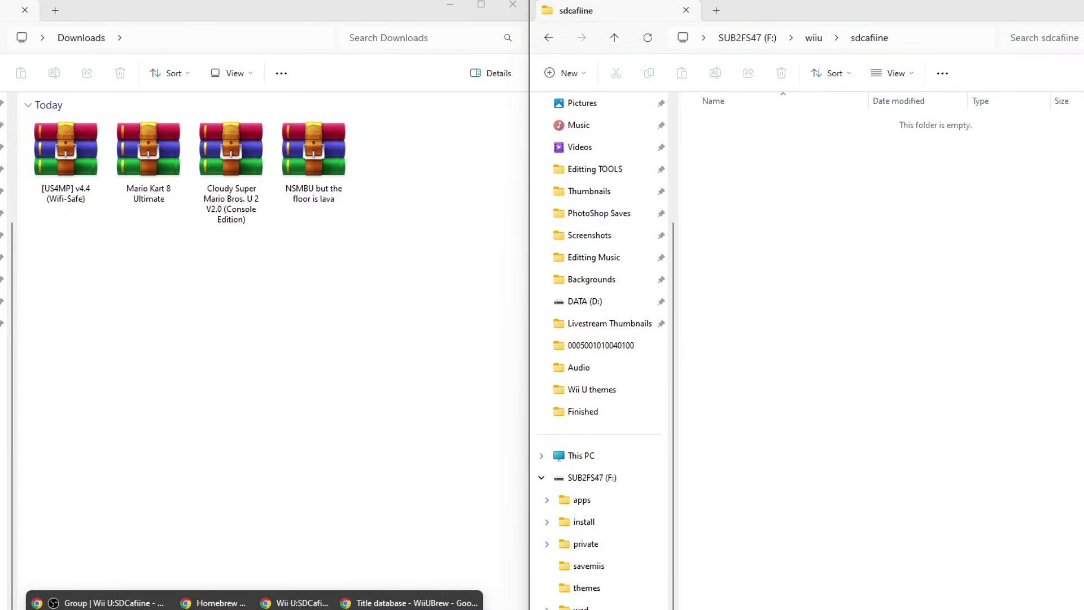
Step: Search the WiiUBrew Title database page for 'super mario'
{"action": "left_click", "coordinate": [408, 599]}
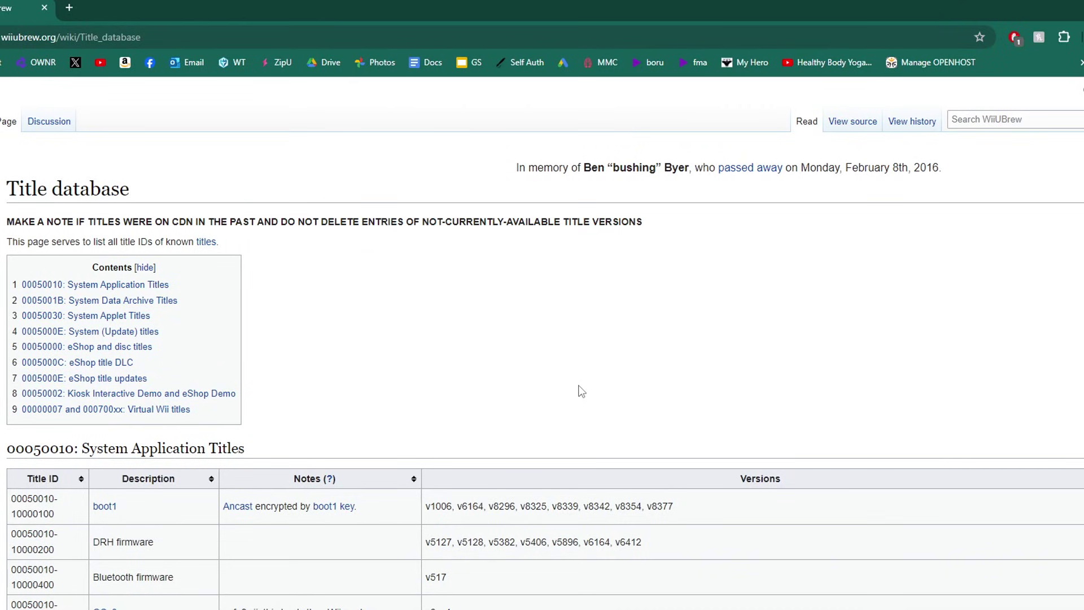
{"action": "scroll", "coordinate": [699, 327], "scroll_direction": "down", "scroll_amount": 15}
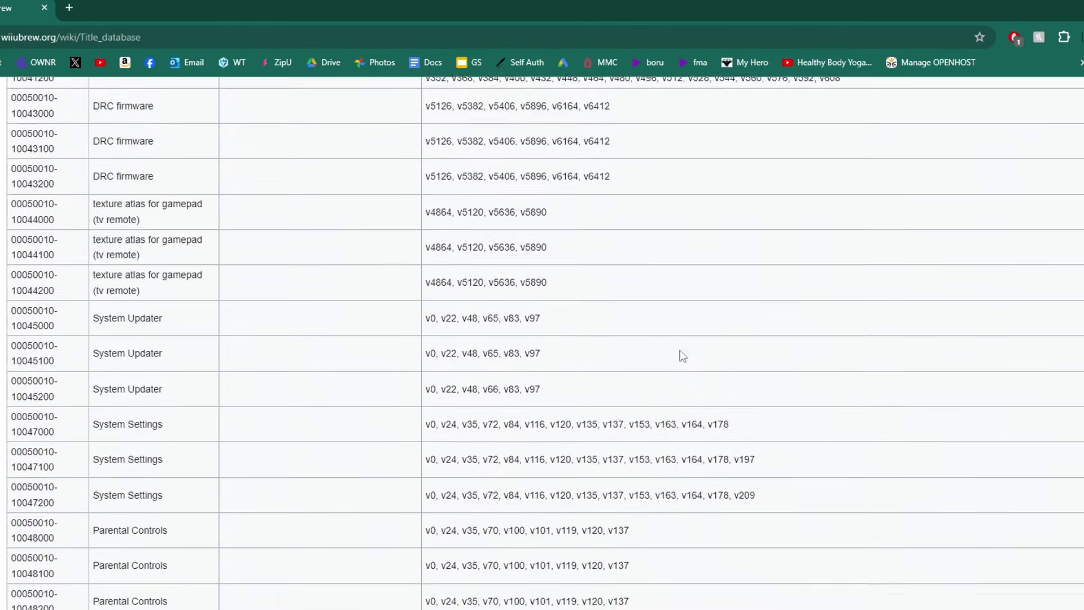
{"action": "scroll", "coordinate": [683, 389], "scroll_direction": "down", "scroll_amount": 20}
{"action": "scroll", "coordinate": [705, 417], "scroll_direction": "up", "scroll_amount": 20}
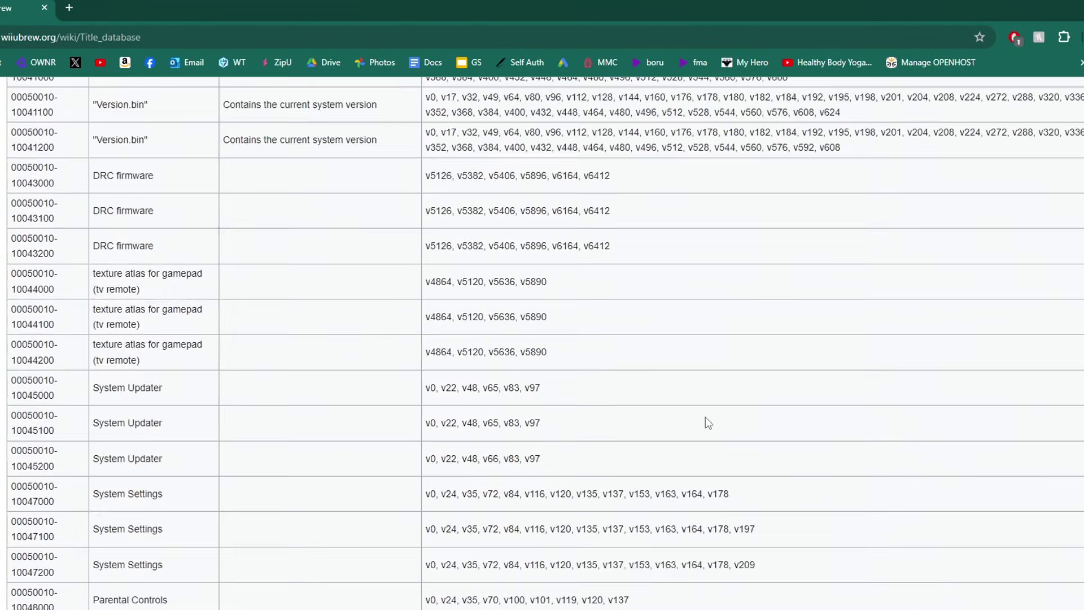
{"action": "scroll", "coordinate": [706, 416], "scroll_direction": "up", "scroll_amount": 15}
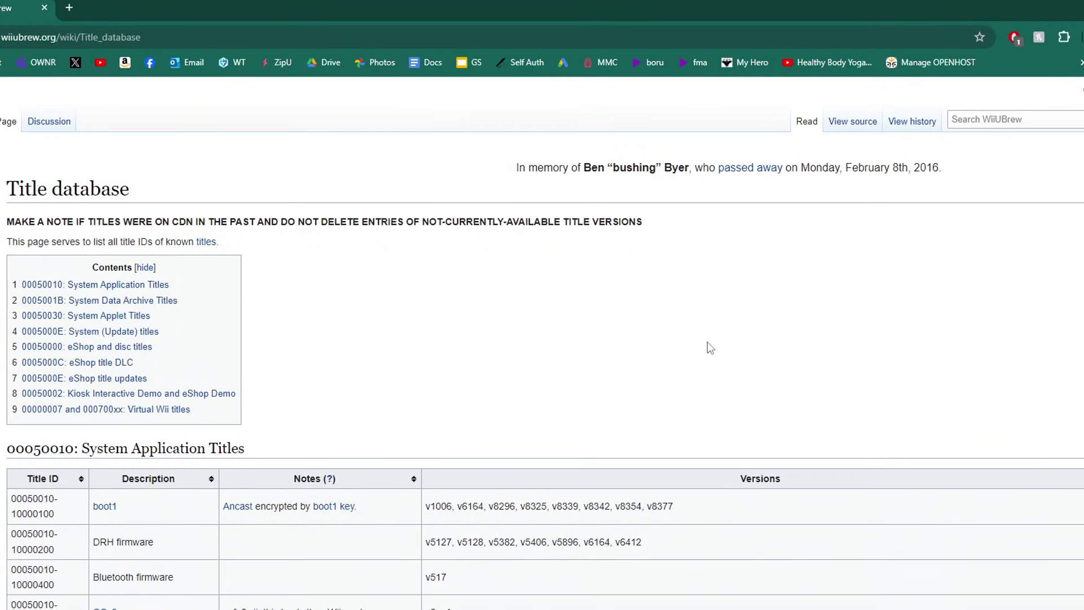
{"action": "key", "text": "ctrl+f"}
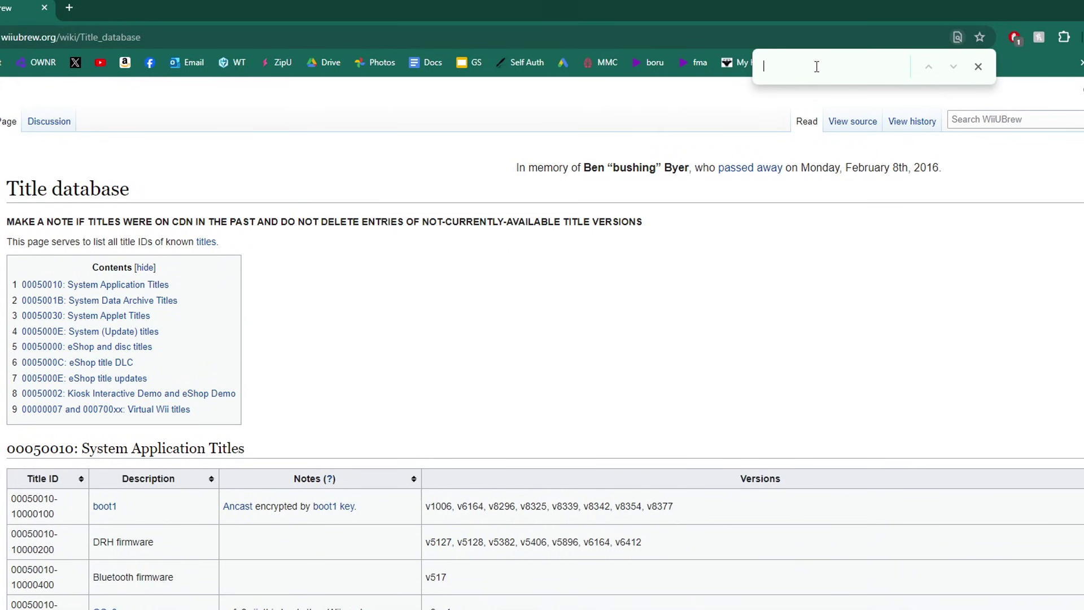
{"action": "type", "text": "super mario"}
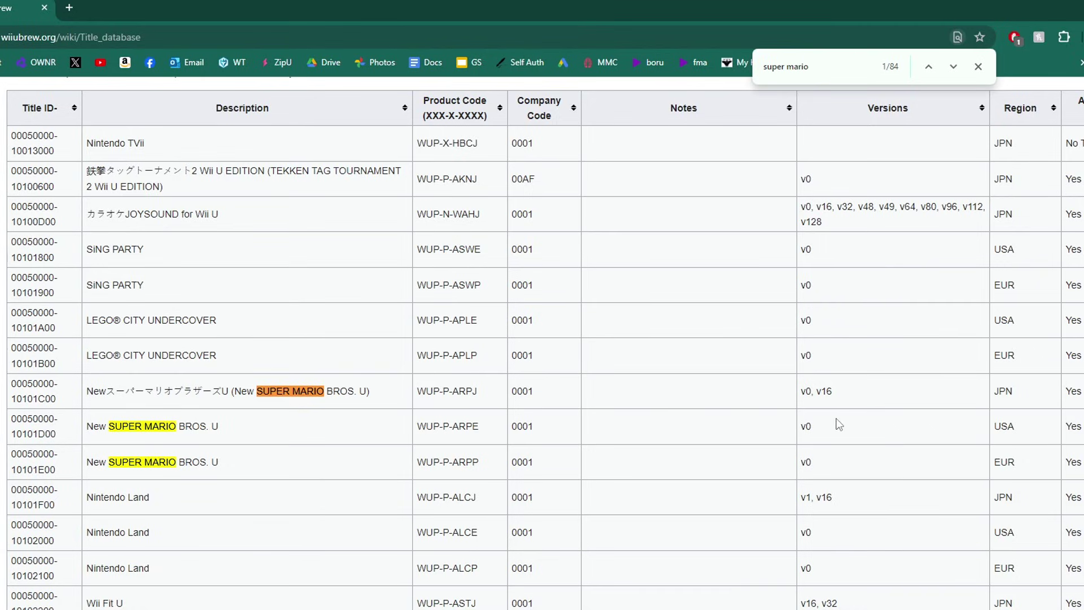
{"action": "double_click", "coordinate": [1008, 430]}
{"action": "left_click", "coordinate": [1023, 432]}
{"action": "left_click_drag", "start_coordinate": [56, 435], "coordinate": [11, 415]}
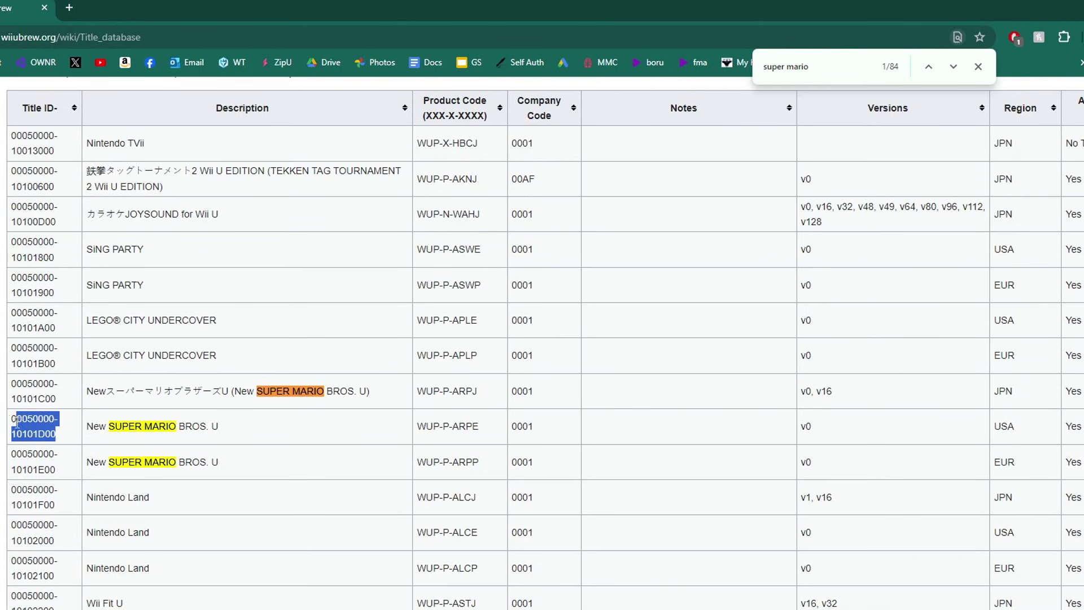
{"action": "left_click", "coordinate": [73, 440]}
{"action": "left_click_drag", "start_coordinate": [57, 438], "coordinate": [12, 429]}
{"action": "key", "text": "ctrl+c"}
{"action": "right_click", "coordinate": [29, 425]}
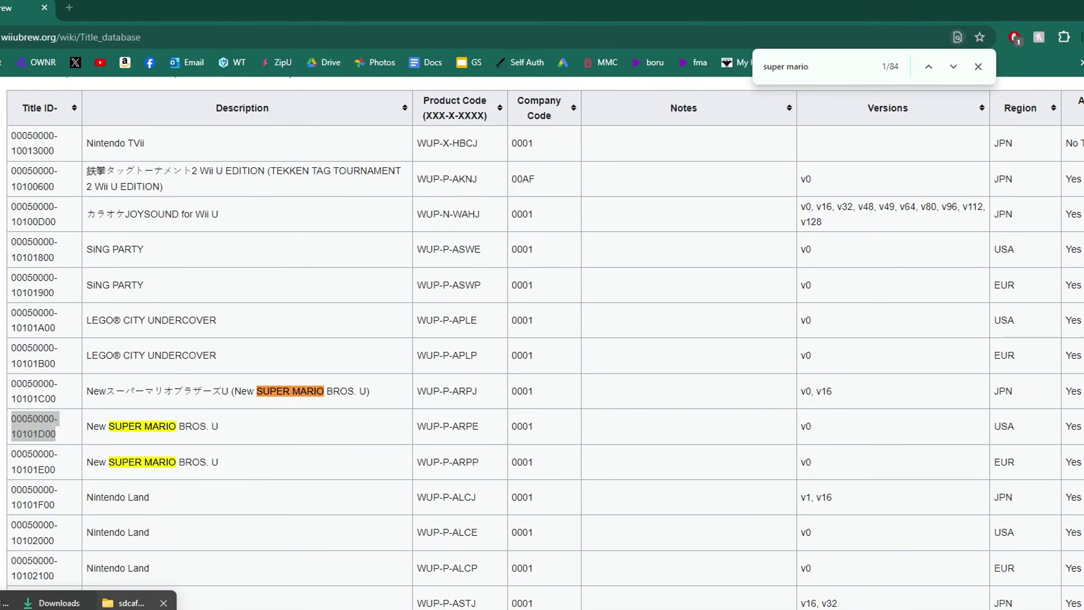
{"action": "left_click", "coordinate": [138, 597]}
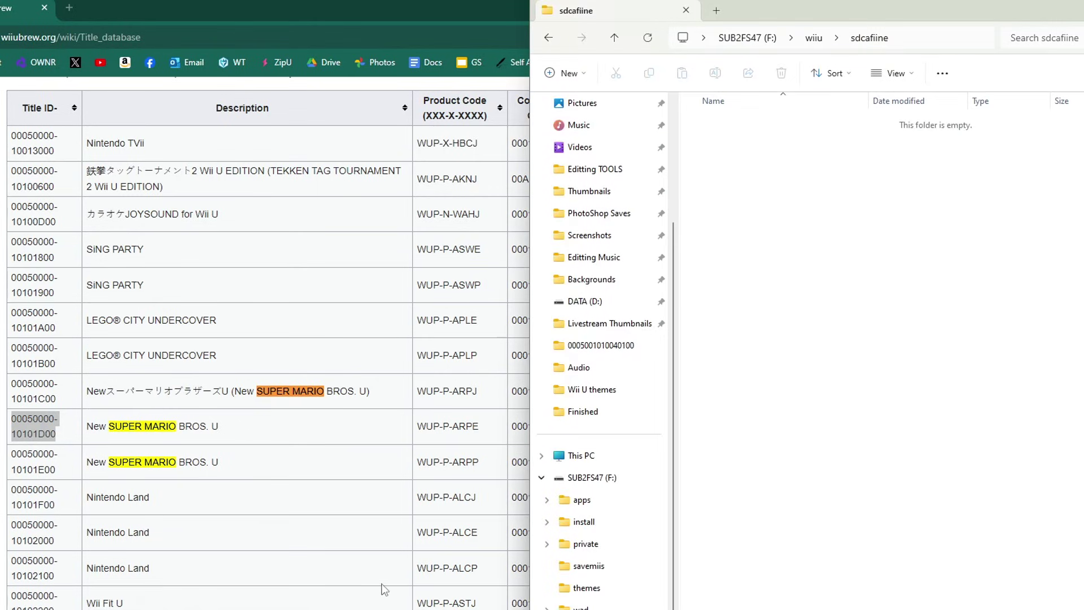
{"action": "right_click", "coordinate": [804, 232]}
{"action": "mouse_move", "coordinate": [847, 339]}
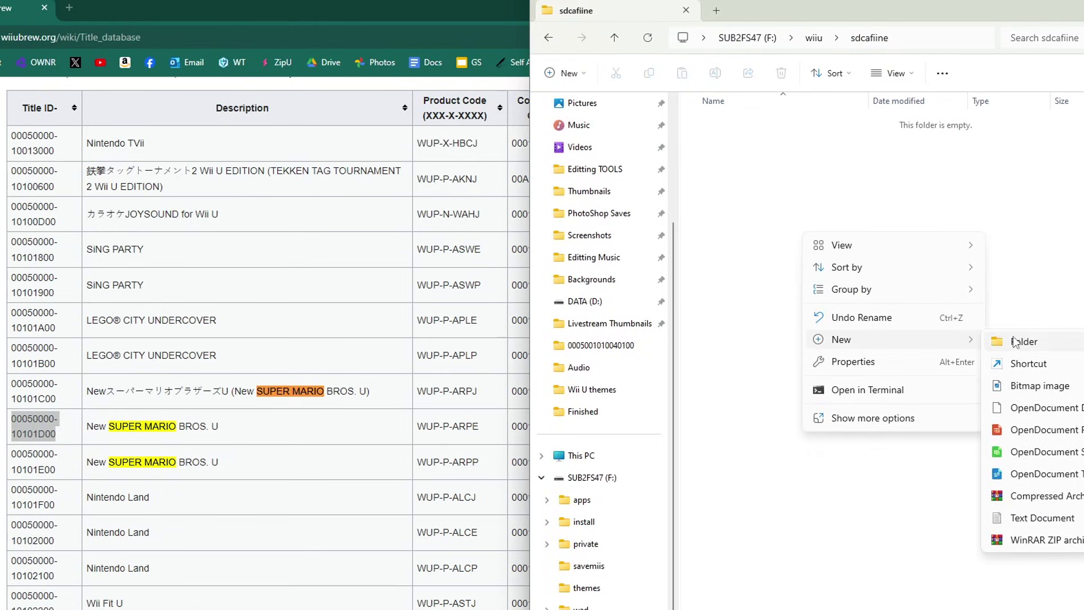
{"action": "left_click", "coordinate": [1017, 271]}
{"action": "key", "text": "ctrl+v"}
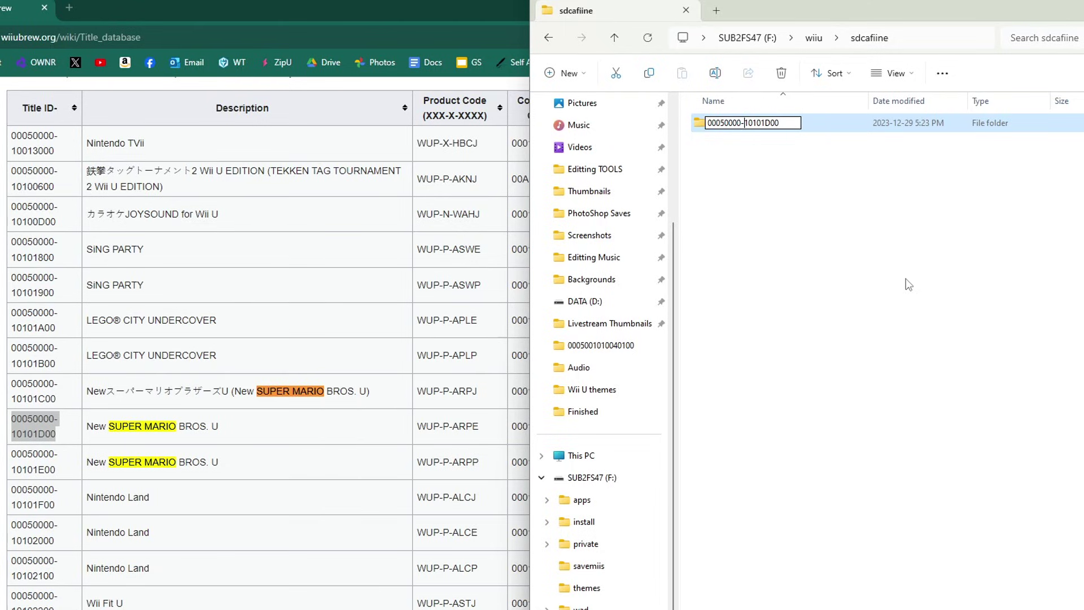
{"action": "key", "text": "BackSpace"}
{"action": "left_click", "coordinate": [905, 279]}
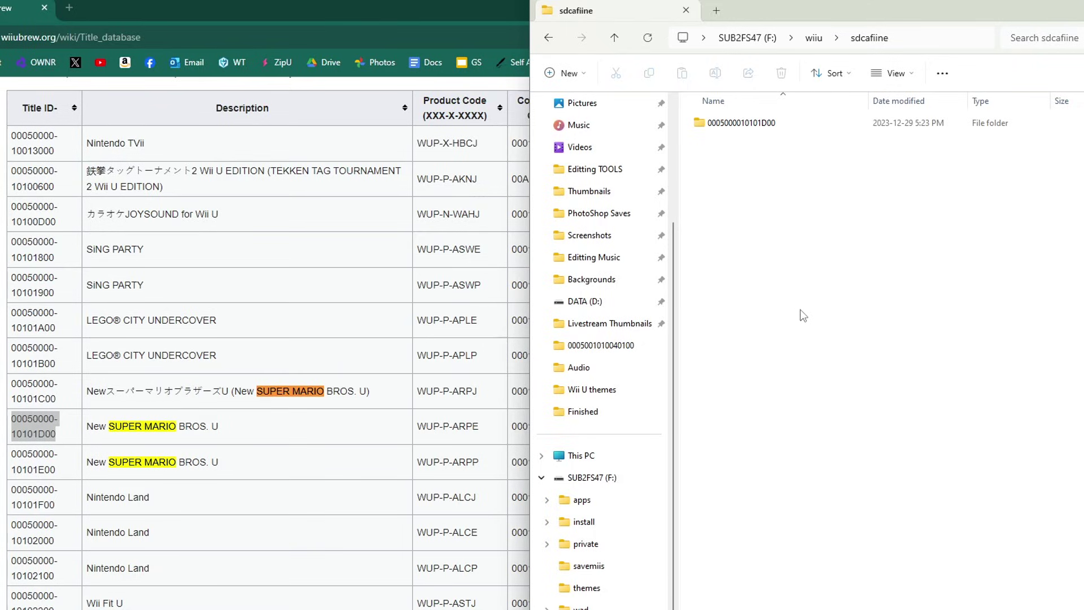
{"action": "key", "text": "alt+Tab"}
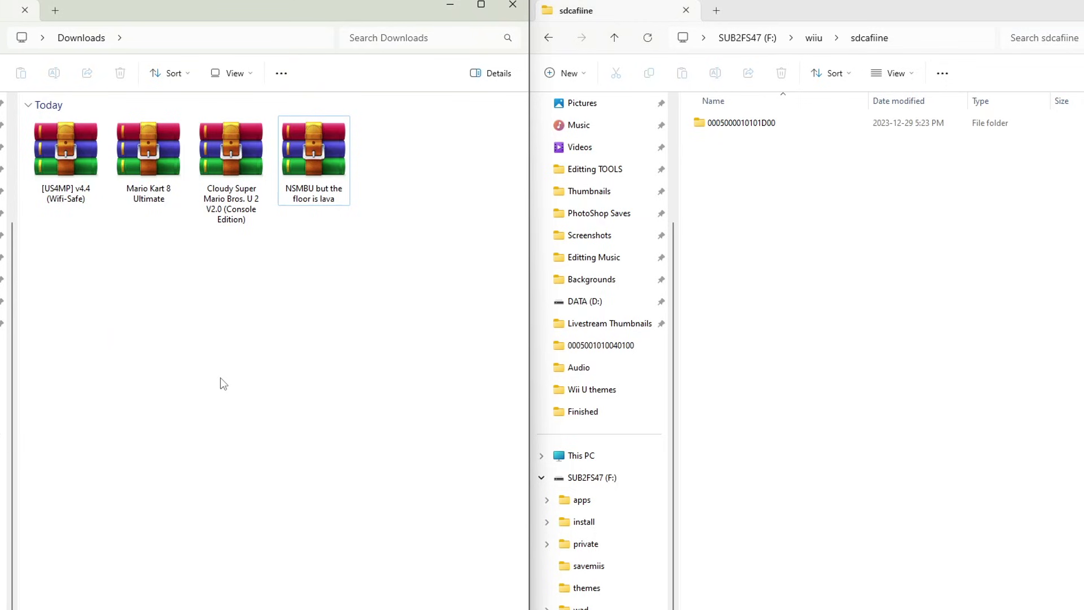
Step: Open the Cloudy Super Mario Bros. U 2 archive and read its FAQ.txt
{"action": "left_click", "coordinate": [255, 217]}
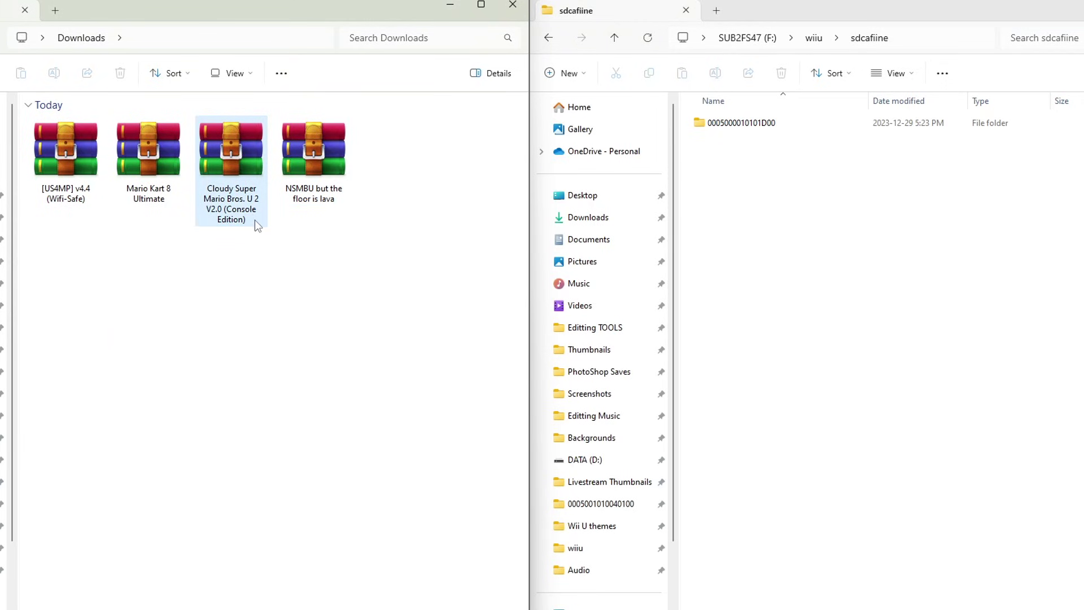
{"action": "double_click", "coordinate": [242, 182]}
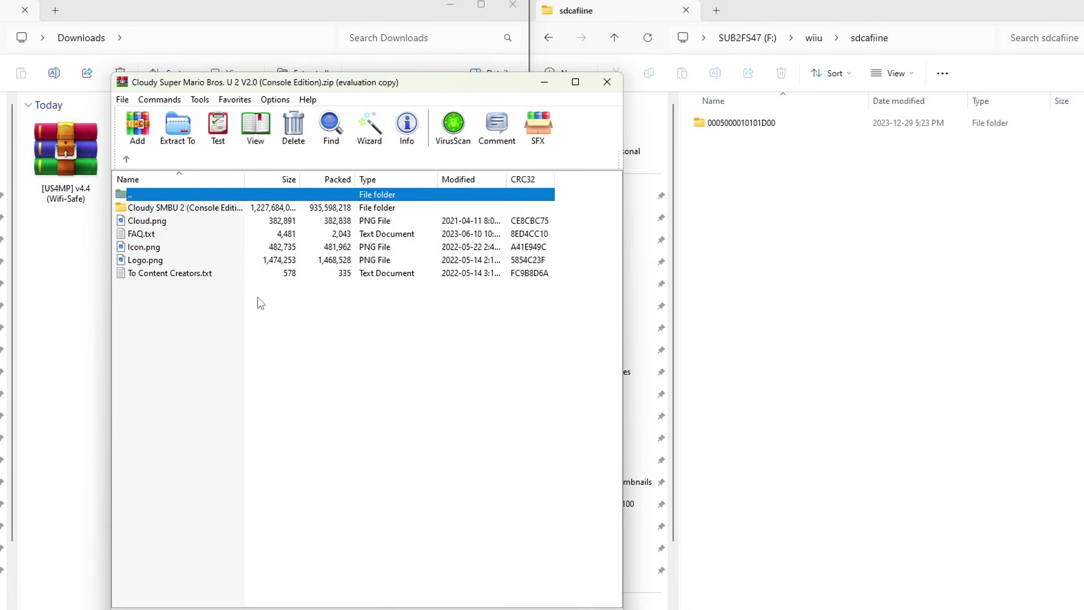
{"action": "double_click", "coordinate": [144, 234]}
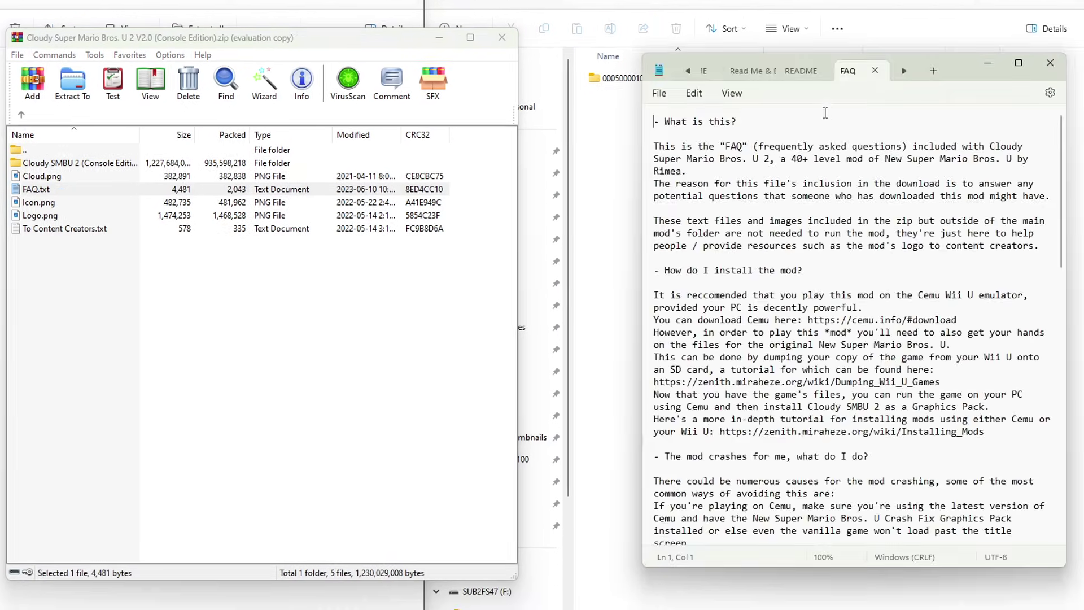
{"action": "scroll", "coordinate": [864, 282], "scroll_direction": "down", "scroll_amount": 4}
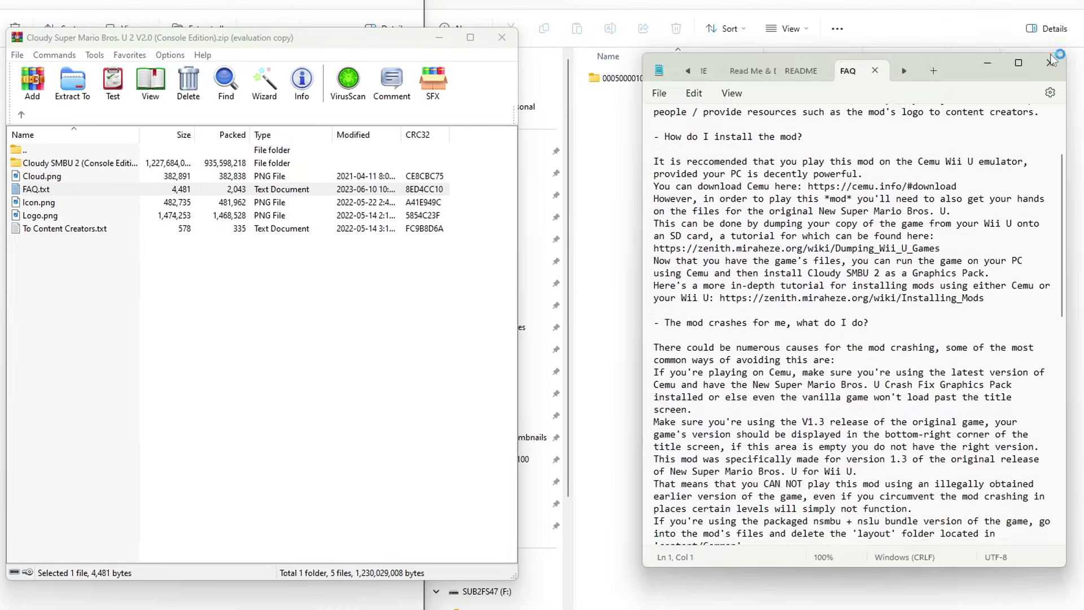
{"action": "left_click", "coordinate": [1047, 67]}
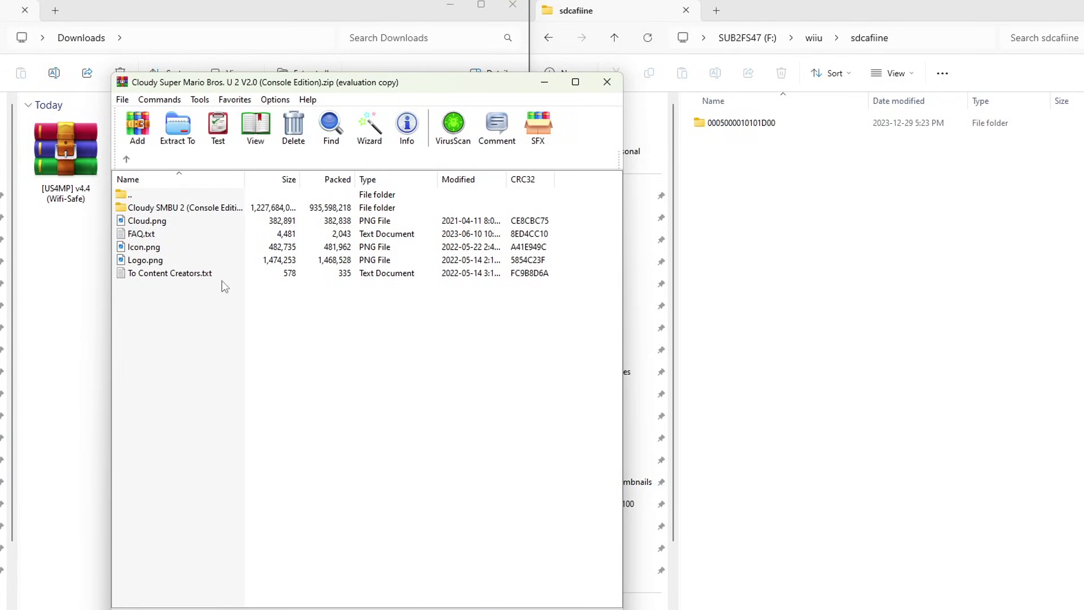
{"action": "double_click", "coordinate": [186, 211]}
{"action": "left_click", "coordinate": [155, 208]}
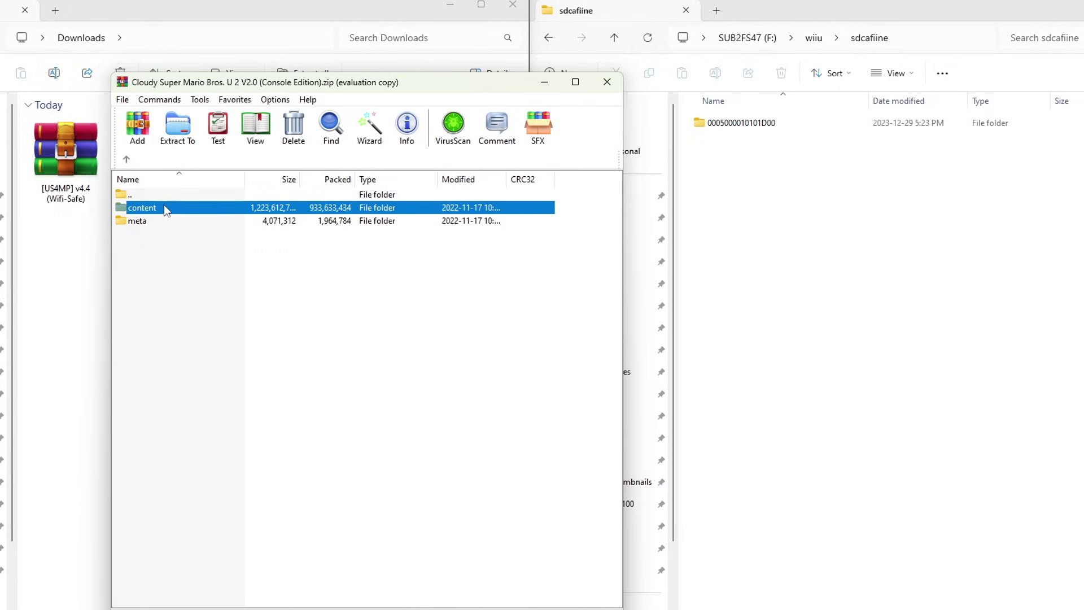
{"action": "key", "text": "BackSpace"}
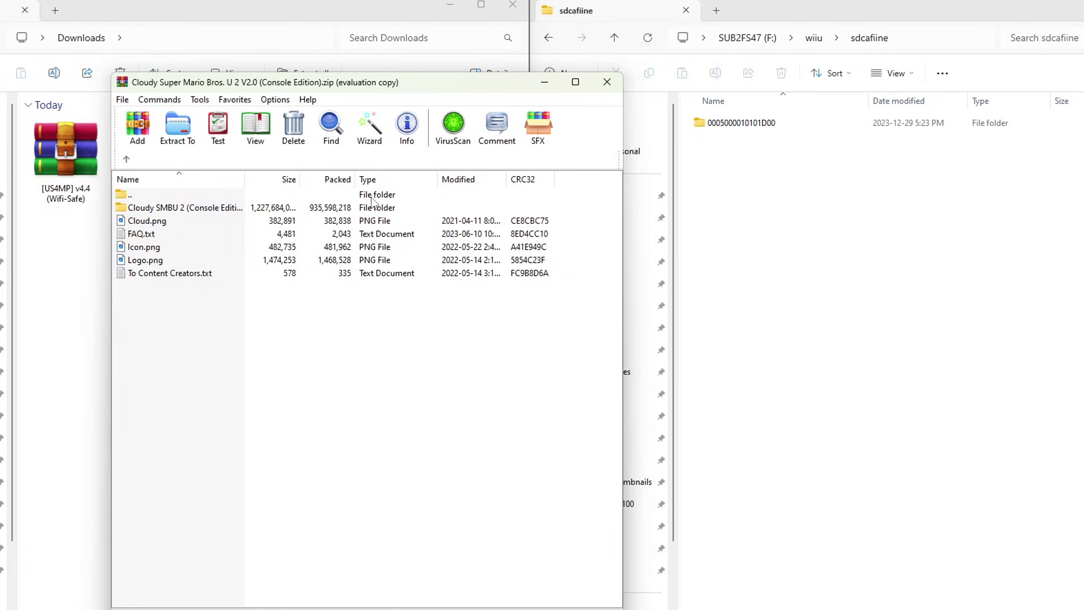
{"action": "double_click", "coordinate": [170, 207]}
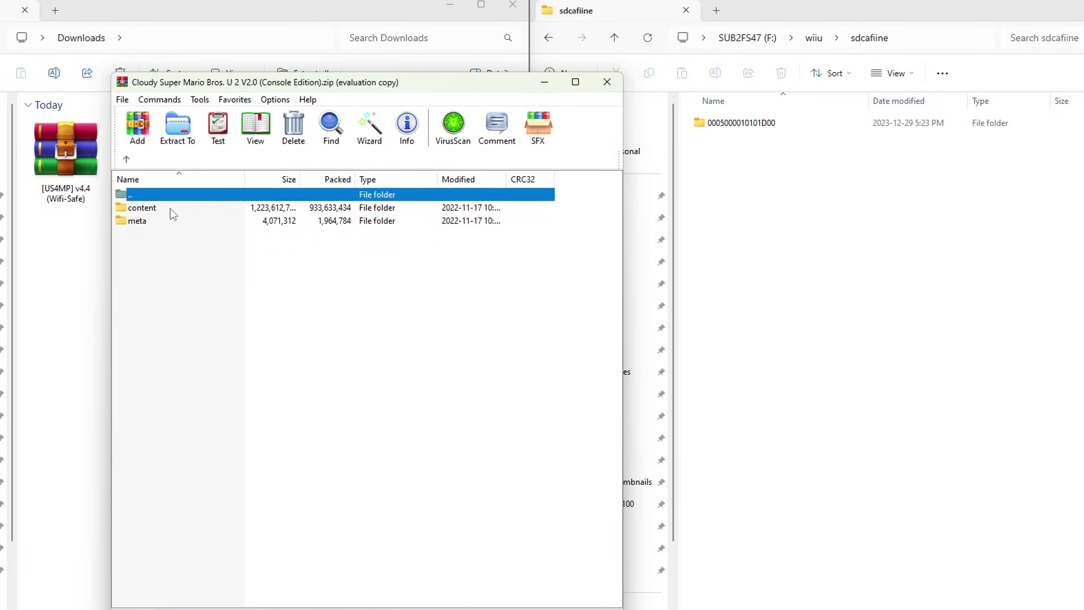
{"action": "left_click_drag", "start_coordinate": [158, 210], "coordinate": [760, 123]}
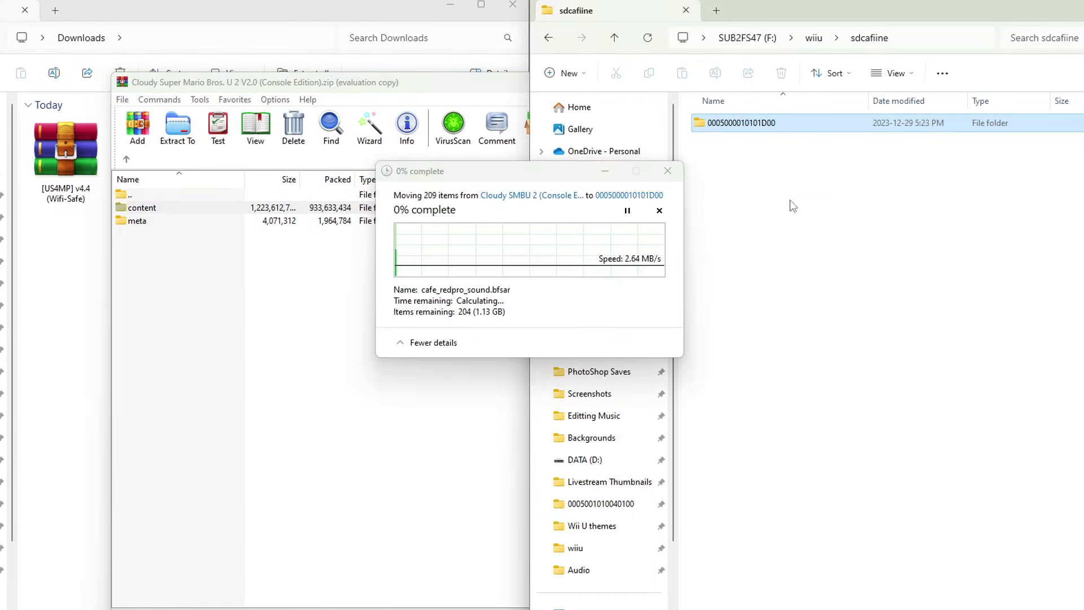
{"action": "left_click", "coordinate": [790, 205]}
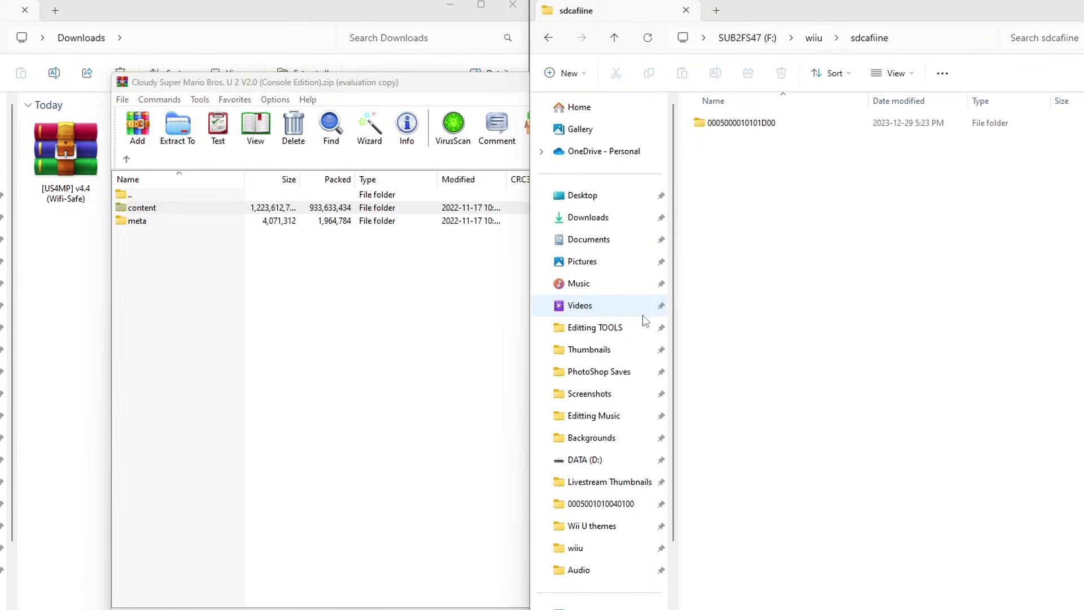
{"action": "left_click", "coordinate": [756, 125]}
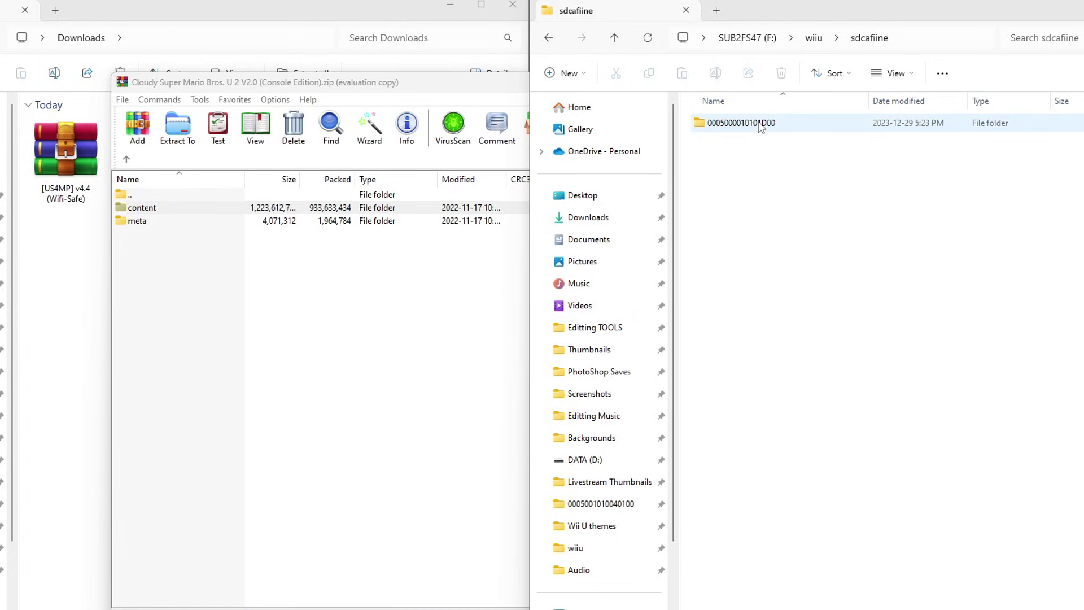
{"action": "double_click", "coordinate": [759, 123]}
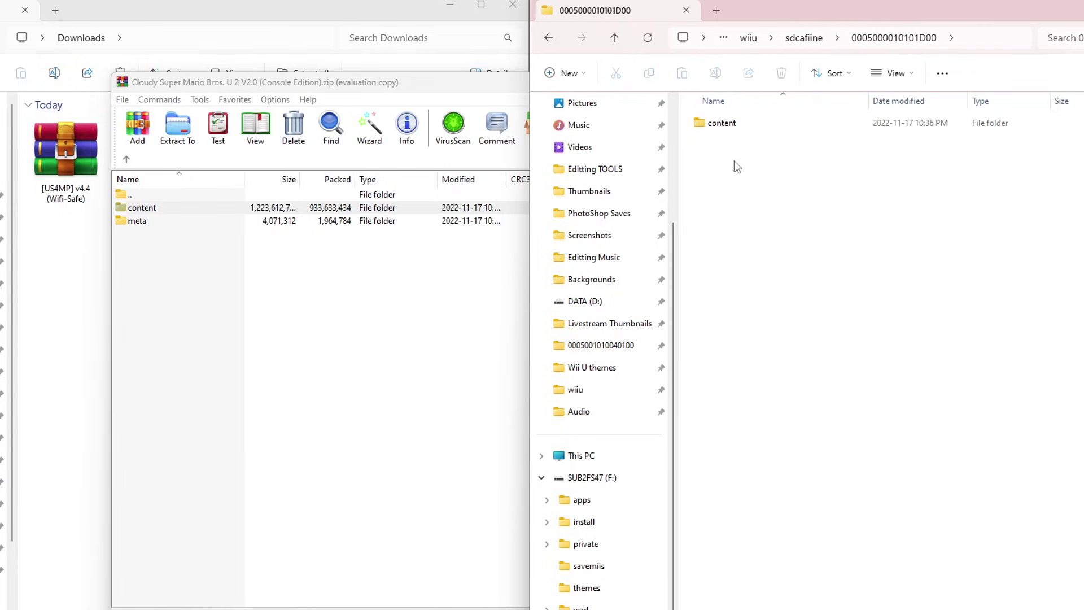
Step: Close the Cloudy archive and delete its zip from Downloads
{"action": "left_click", "coordinate": [307, 354]}
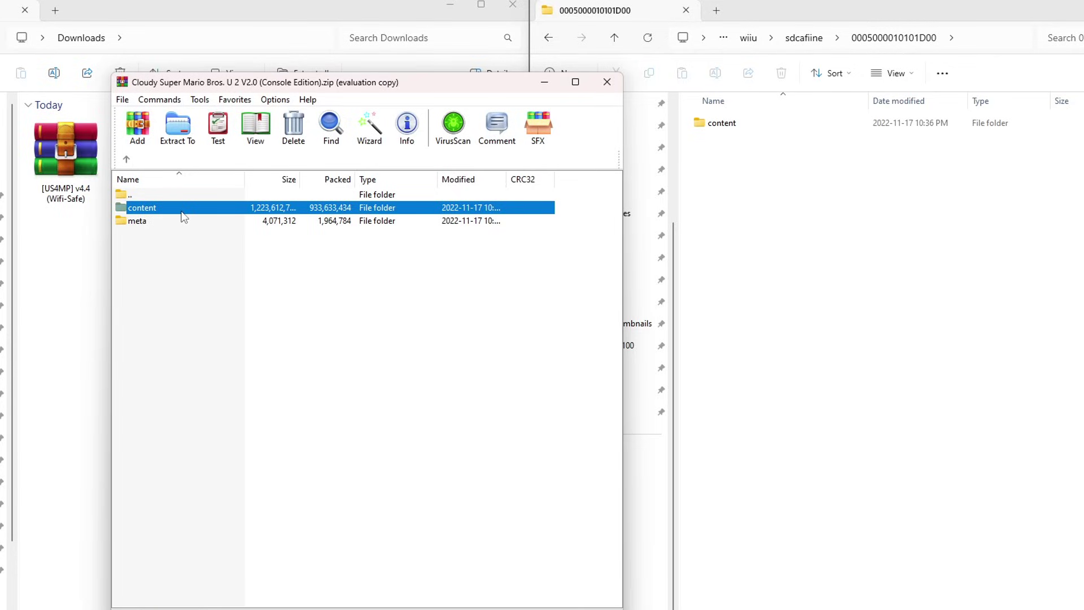
{"action": "left_click", "coordinate": [615, 87]}
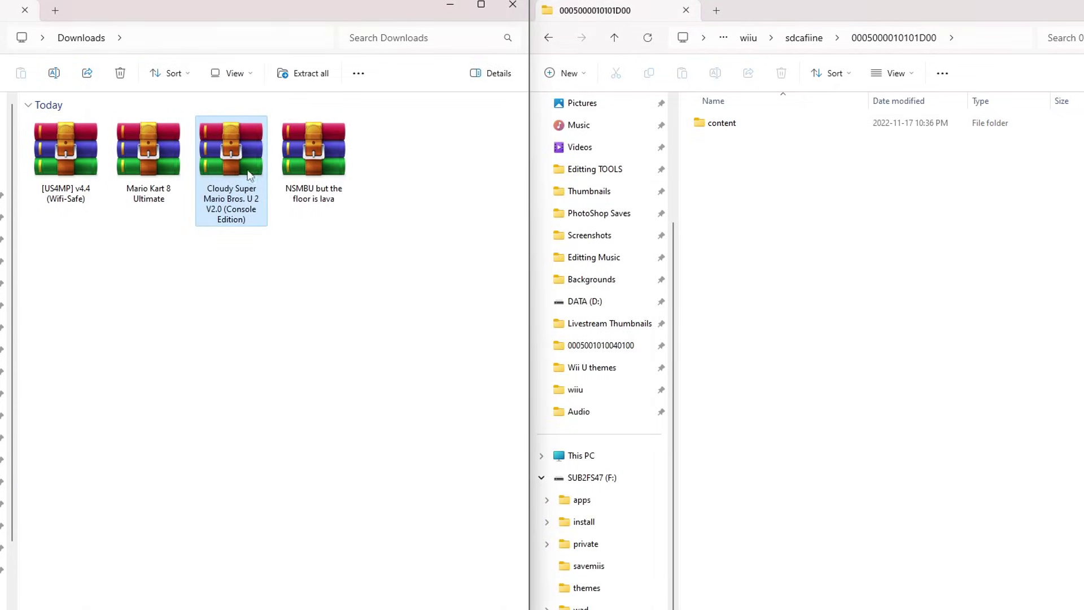
{"action": "right_click", "coordinate": [232, 169]}
{"action": "left_click", "coordinate": [358, 182]}
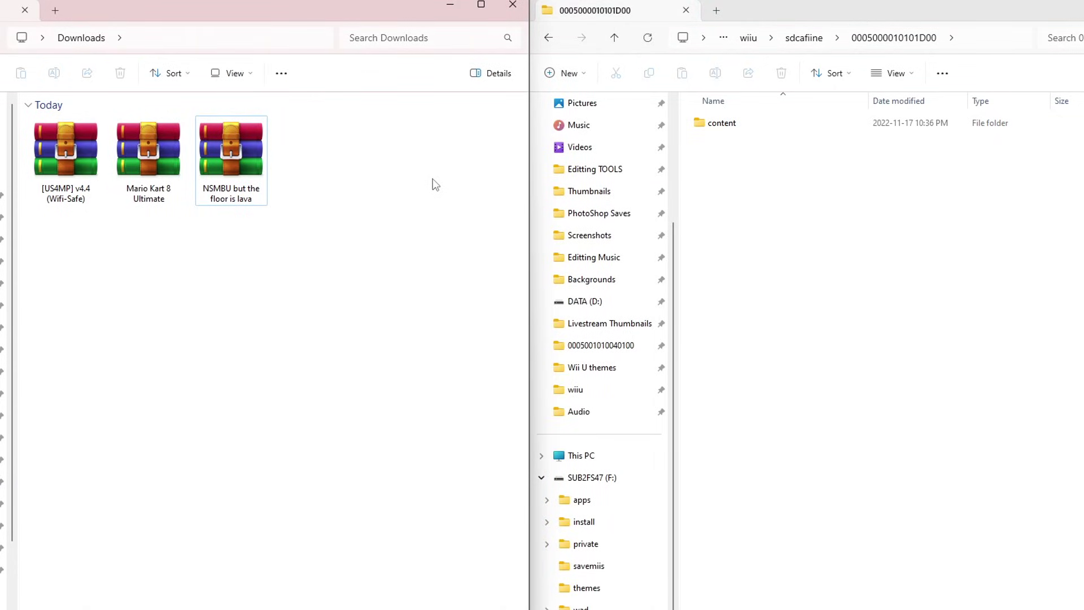
{"action": "right_click", "coordinate": [768, 210]}
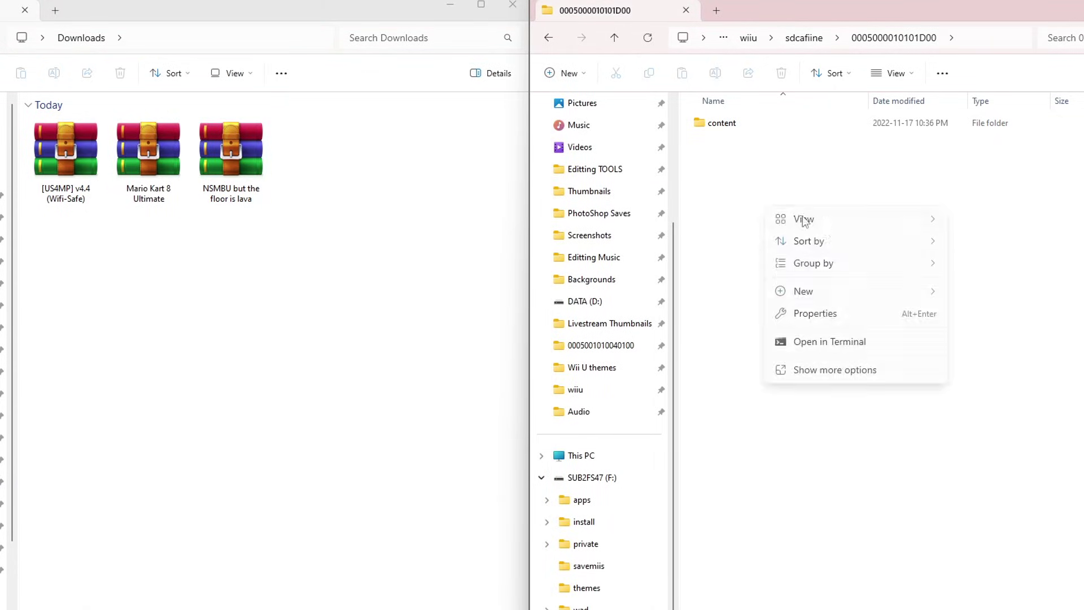
{"action": "mouse_move", "coordinate": [818, 295]}
{"action": "left_click", "coordinate": [983, 295]}
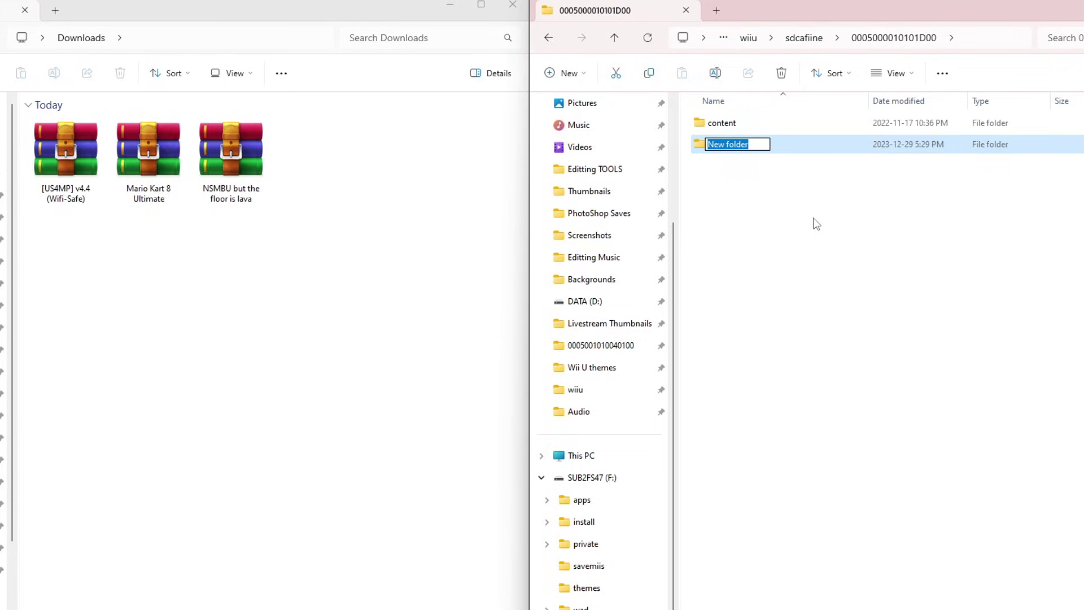
{"action": "type", "text": "Cloudy Smbu"}
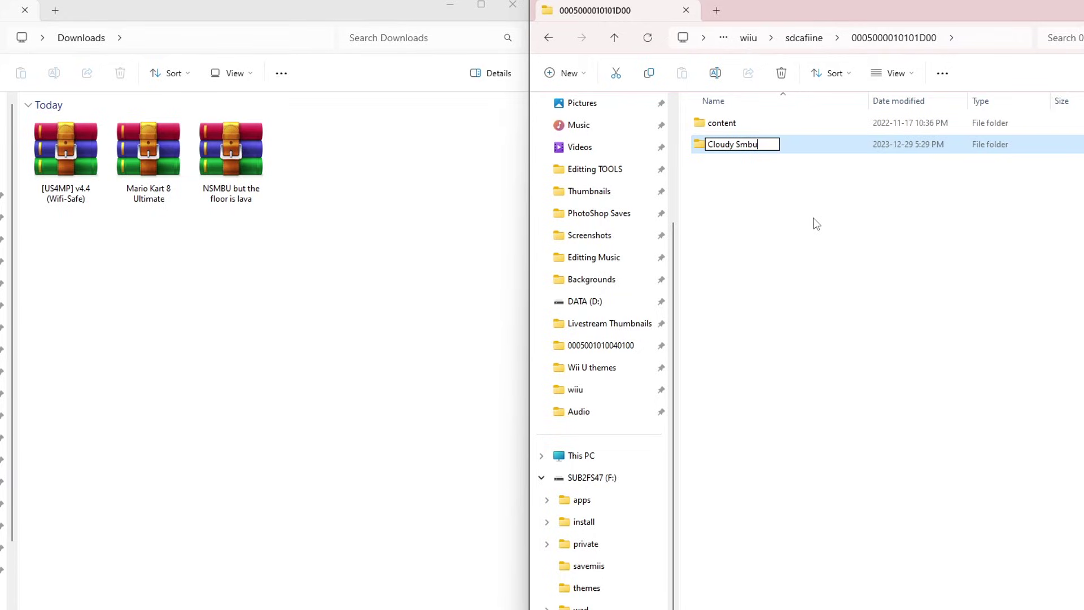
{"action": "type", "text": "2"}
{"action": "left_click", "coordinate": [793, 124]}
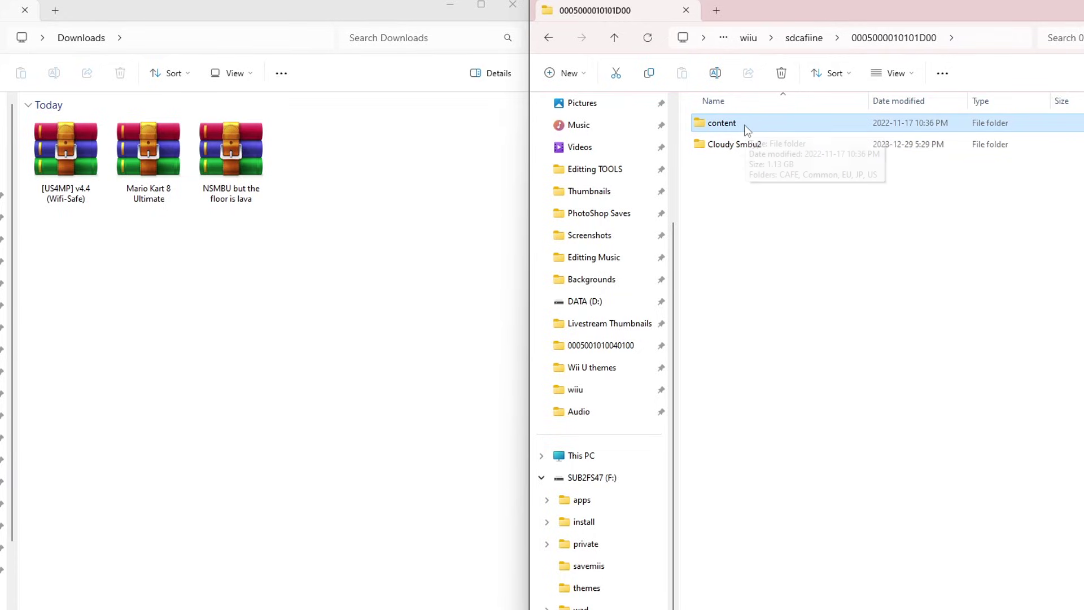
{"action": "left_click_drag", "start_coordinate": [757, 126], "coordinate": [782, 146]}
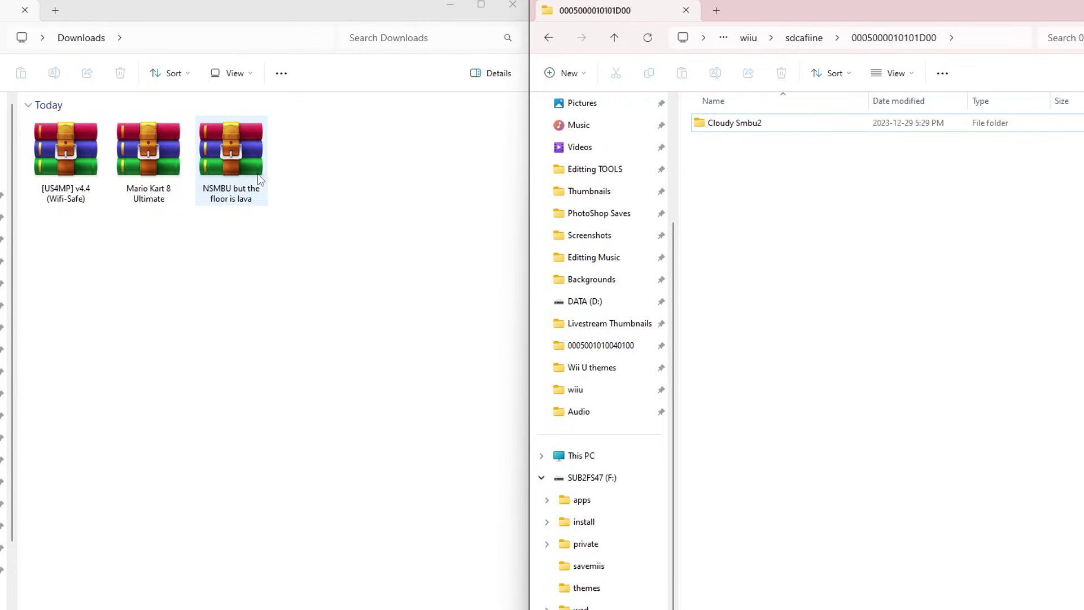
Step: Open the NSMBU but the floor is lava archive and browse its main folder
{"action": "double_click", "coordinate": [239, 163]}
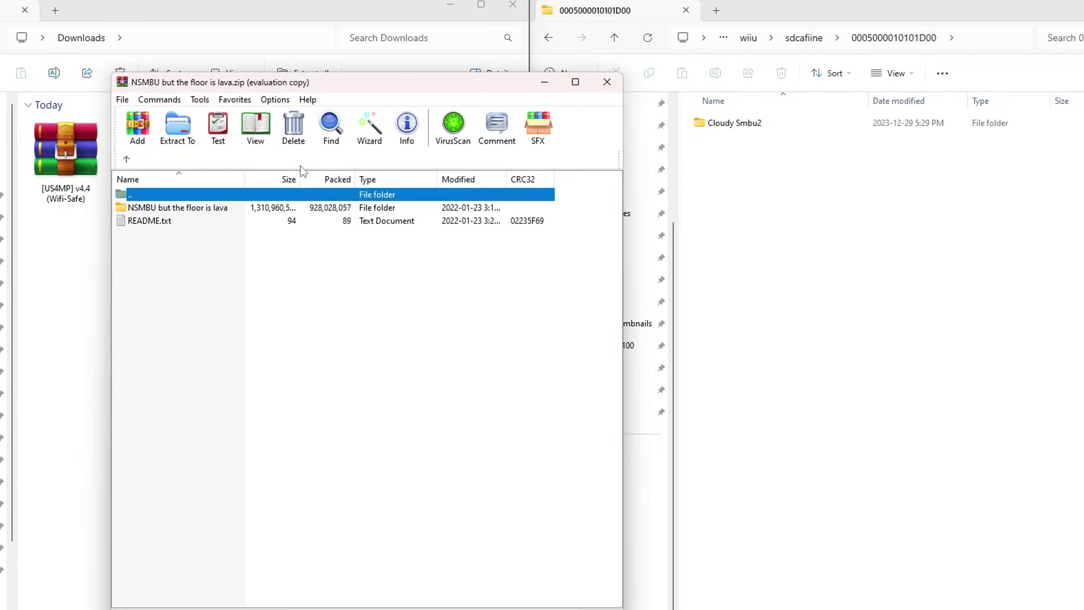
{"action": "left_click", "coordinate": [229, 292]}
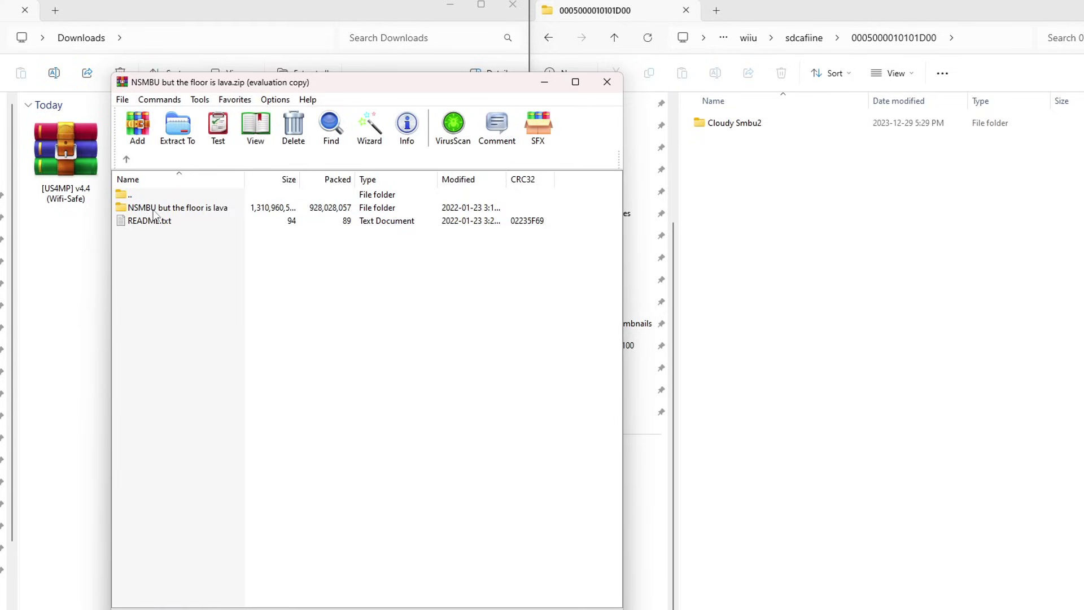
{"action": "double_click", "coordinate": [201, 207]}
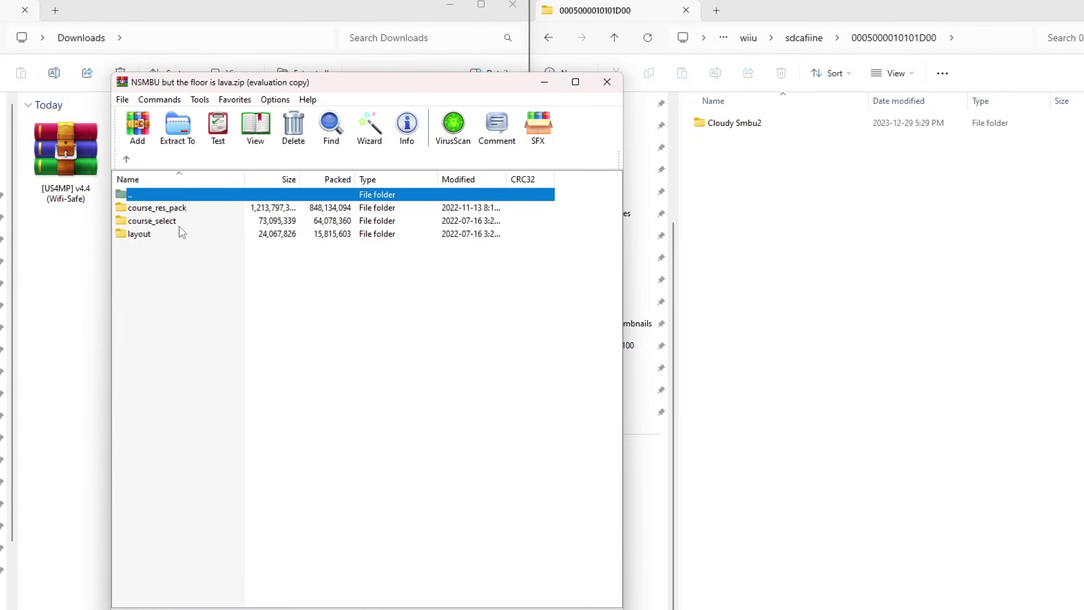
{"action": "left_click", "coordinate": [126, 158]}
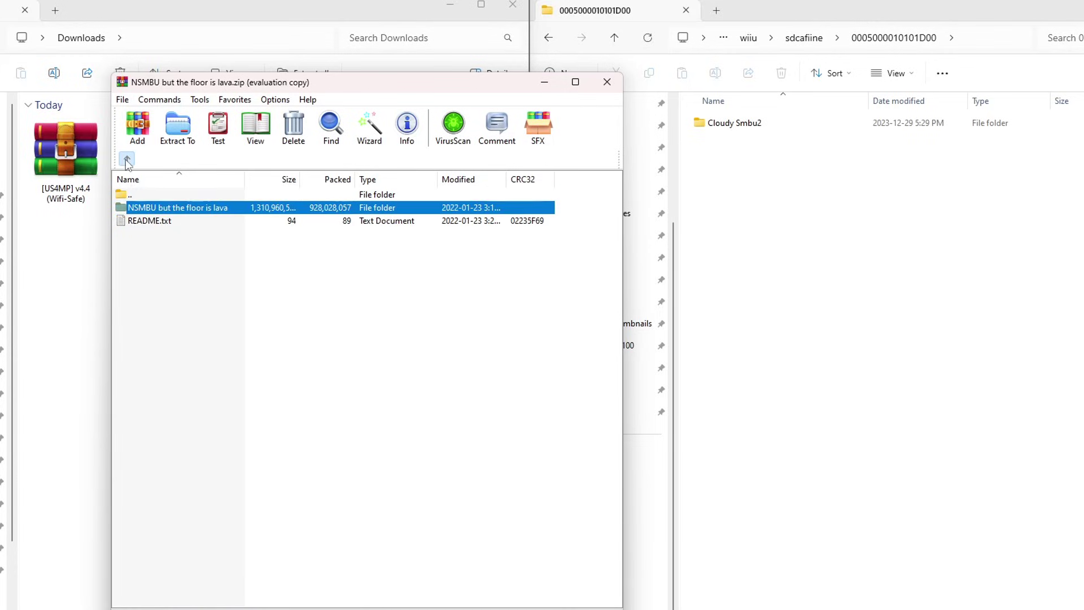
Step: Read README.txt, noting the files belong in \content\Common, then close it
{"action": "double_click", "coordinate": [152, 221]}
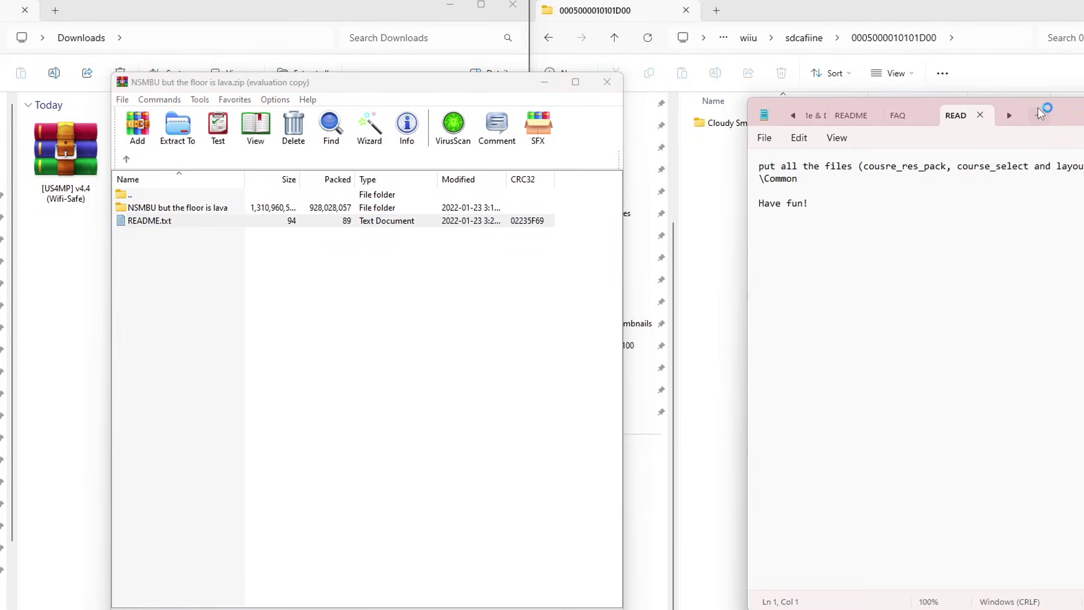
{"action": "left_click_drag", "start_coordinate": [1038, 107], "coordinate": [597, 131]}
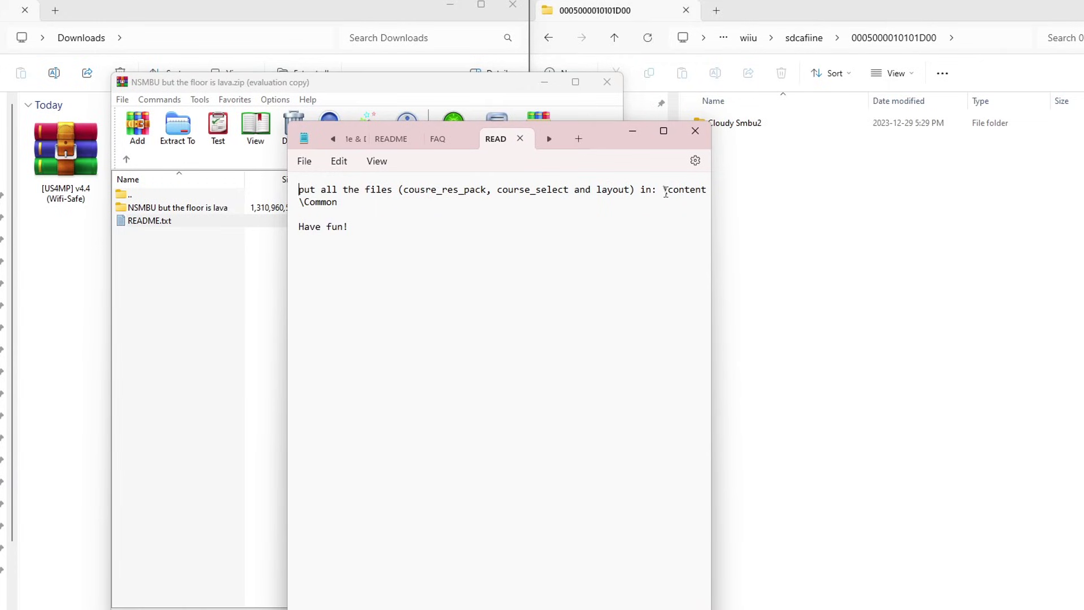
{"action": "left_click_drag", "start_coordinate": [667, 192], "coordinate": [701, 192]}
{"action": "left_click", "coordinate": [639, 222]}
{"action": "left_click_drag", "start_coordinate": [311, 205], "coordinate": [338, 204]}
{"action": "left_click", "coordinate": [487, 226]}
{"action": "key", "text": "alt+F4"}
Step: Open the archive's folder showing course_res_pack, course_select and layout
{"action": "double_click", "coordinate": [207, 210]}
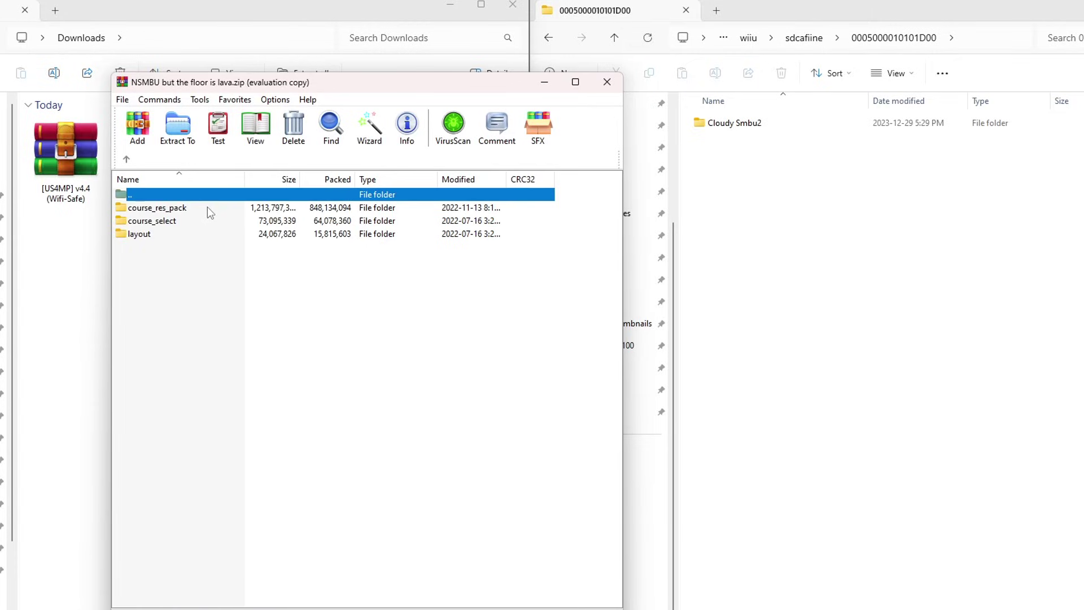
{"action": "left_click_drag", "start_coordinate": [157, 261], "coordinate": [173, 209]}
{"action": "left_click", "coordinate": [194, 299]}
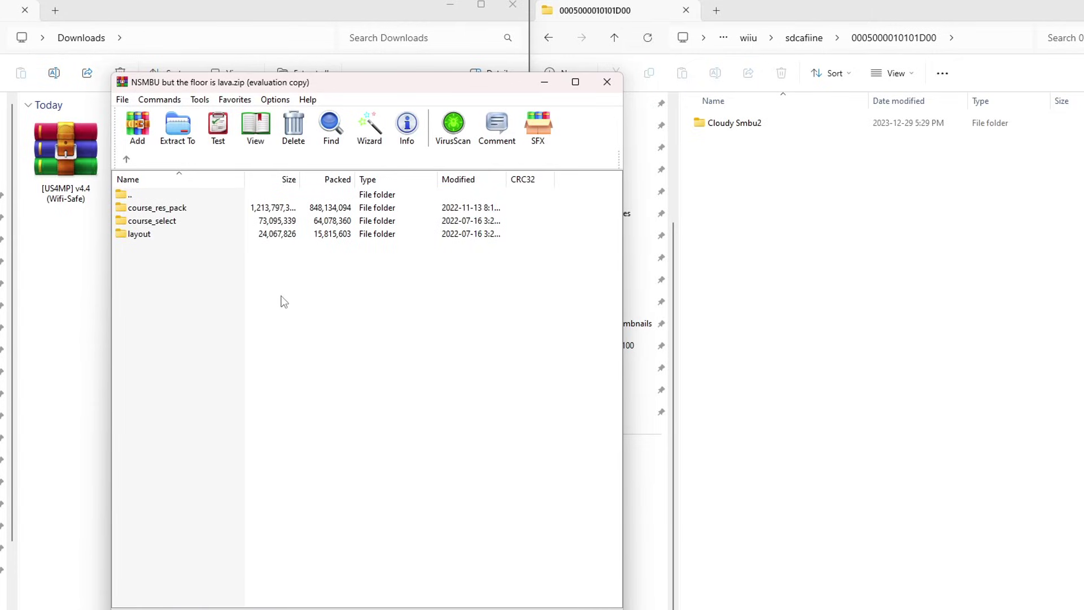
{"action": "left_click", "coordinate": [819, 209]}
{"action": "right_click", "coordinate": [789, 194]}
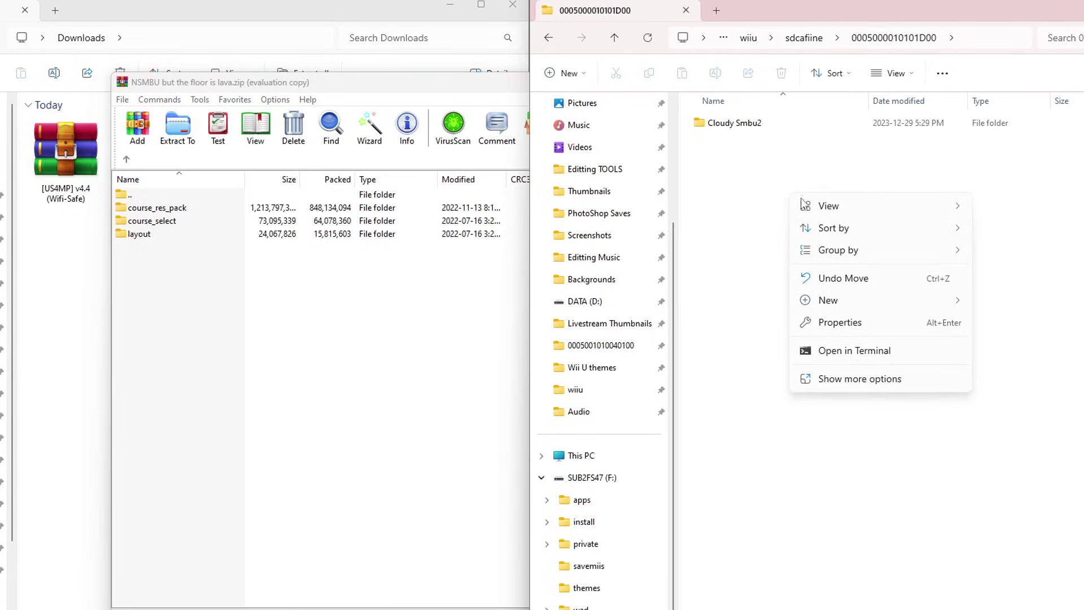
{"action": "mouse_move", "coordinate": [917, 310]}
{"action": "left_click", "coordinate": [1002, 298]}
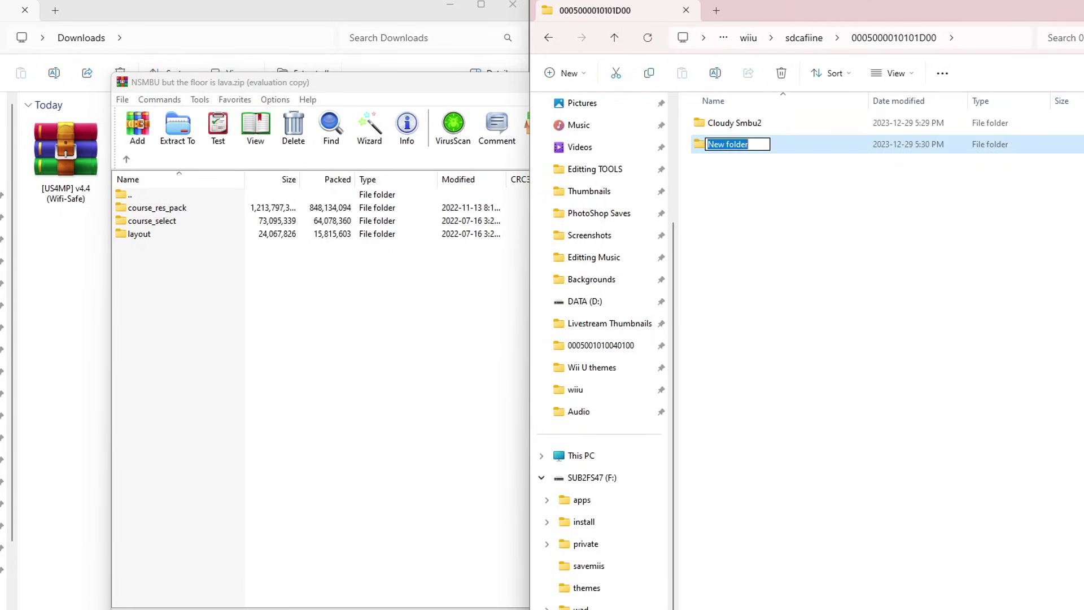
{"action": "type", "text": "Common"}
{"action": "key", "text": "Return"}
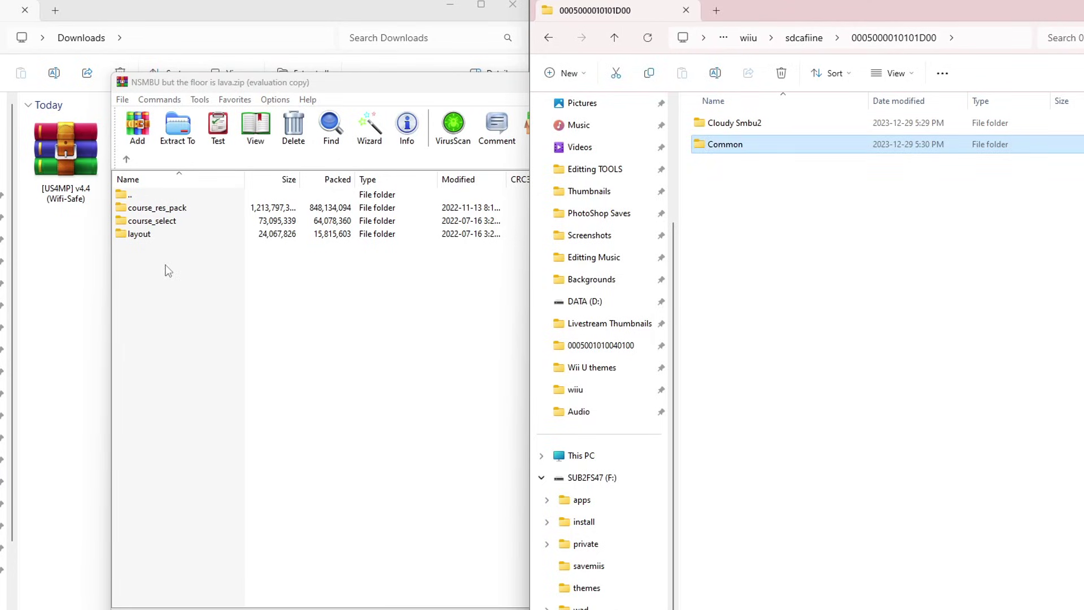
{"action": "left_click_drag", "start_coordinate": [164, 266], "coordinate": [740, 148]}
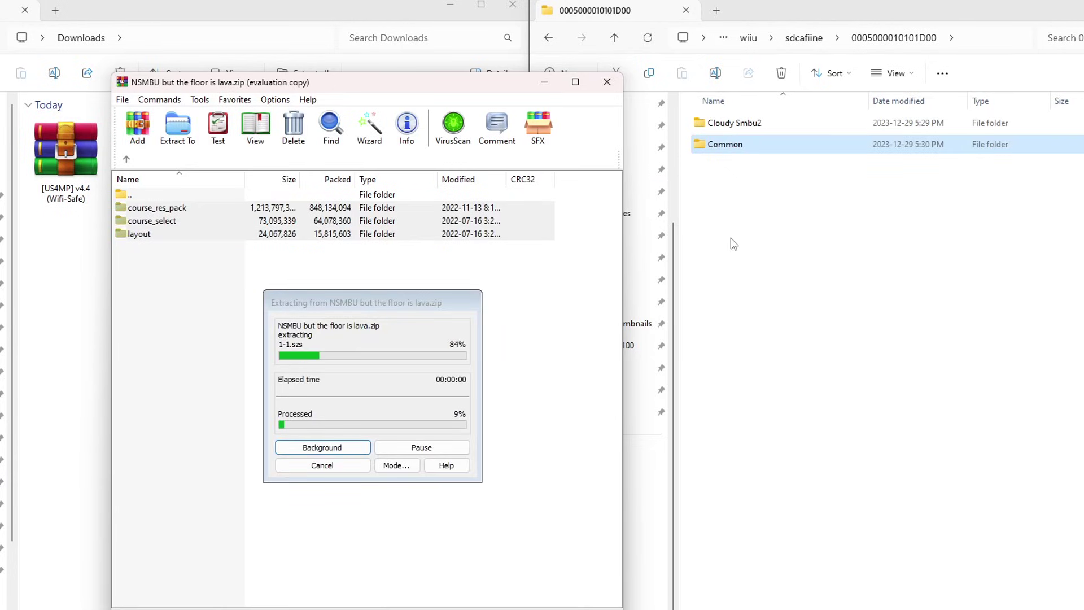
{"action": "left_click", "coordinate": [825, 308]}
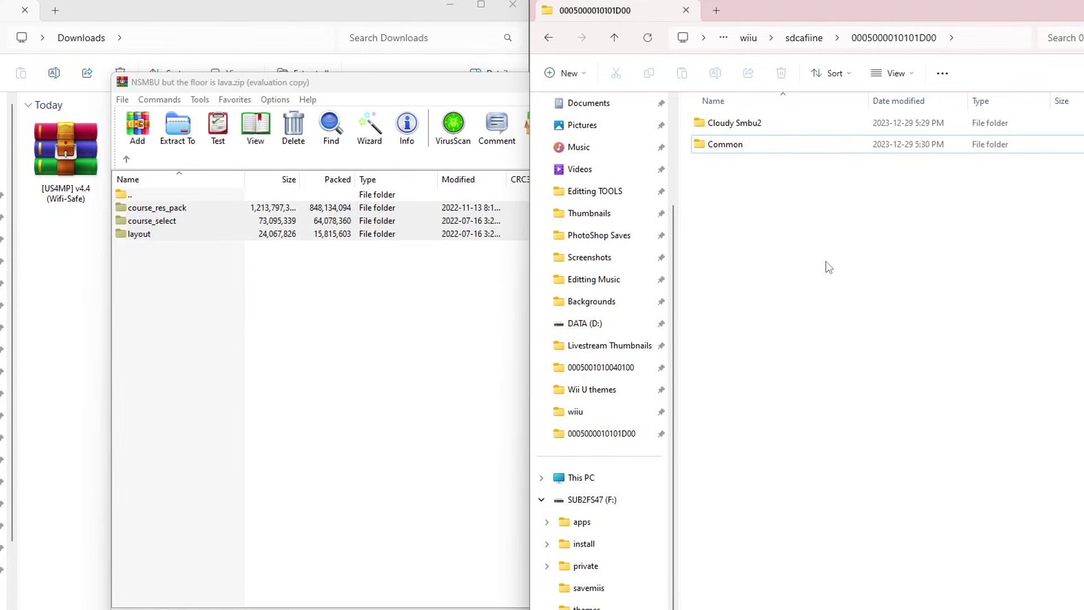
{"action": "left_click", "coordinate": [768, 125]}
{"action": "double_click", "coordinate": [768, 124]}
{"action": "double_click", "coordinate": [764, 125]}
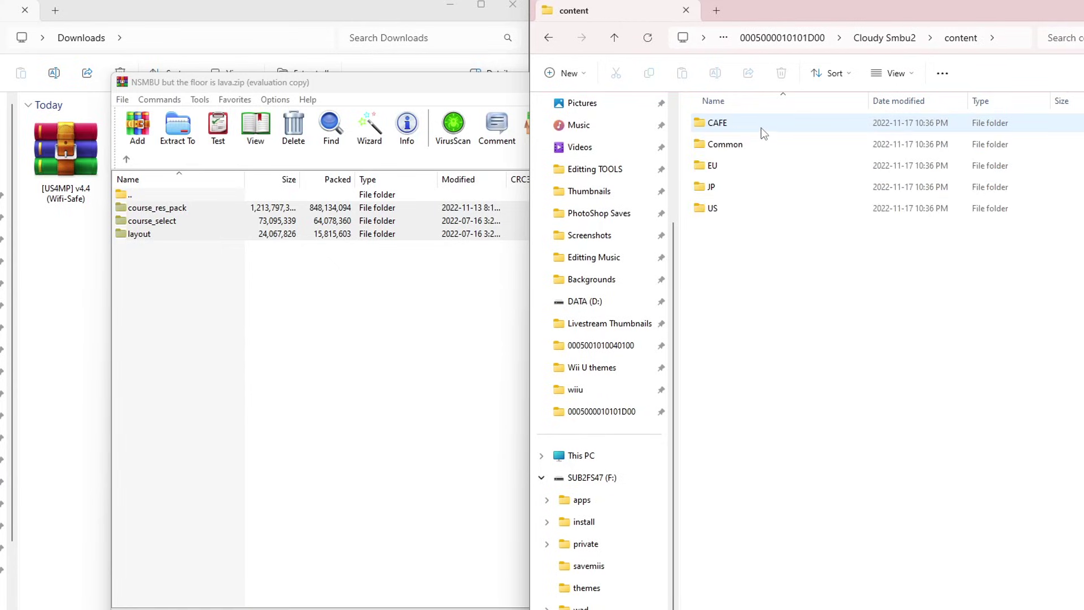
{"action": "double_click", "coordinate": [743, 145]}
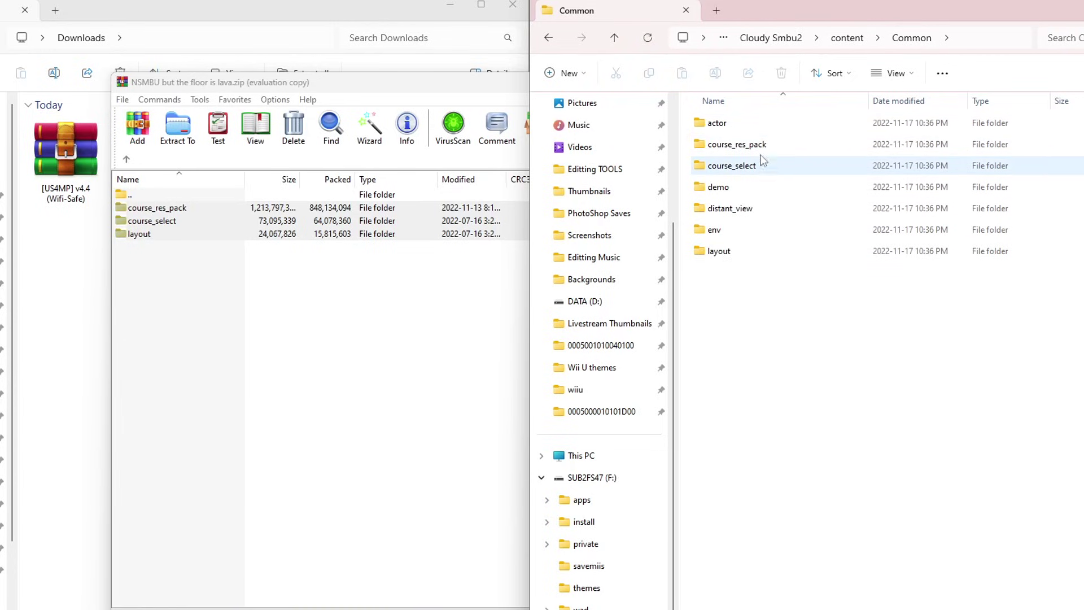
{"action": "left_click", "coordinate": [550, 41]}
{"action": "left_click", "coordinate": [550, 41]}
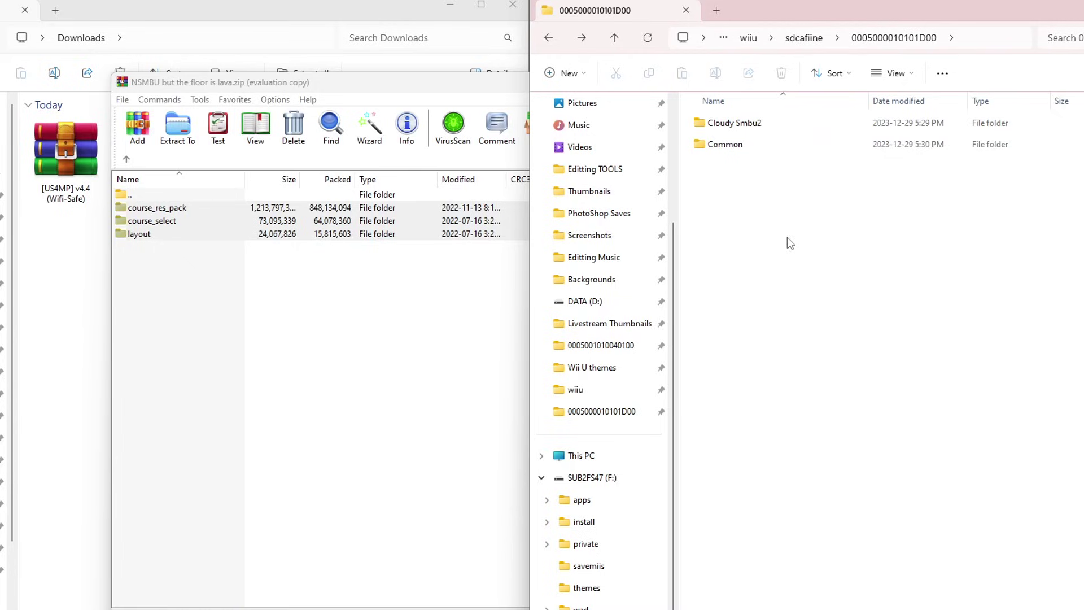
Step: Create a content folder and move Common into it
{"action": "right_click", "coordinate": [761, 252]}
{"action": "mouse_move", "coordinate": [825, 351]}
{"action": "left_click", "coordinate": [1010, 358]}
{"action": "type", "text": "content"}
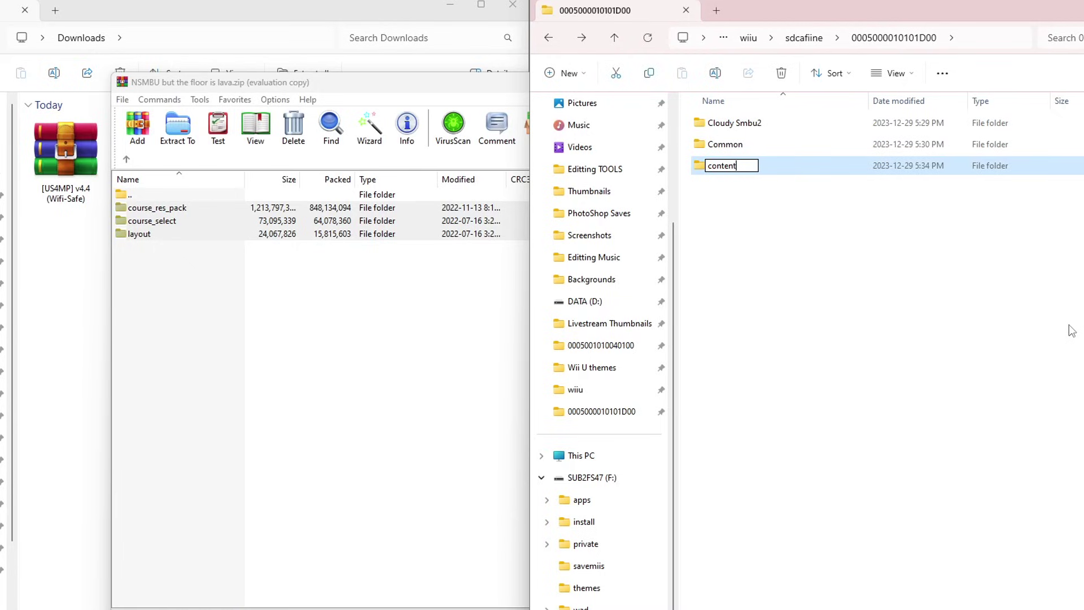
{"action": "left_click_drag", "start_coordinate": [743, 148], "coordinate": [743, 165]}
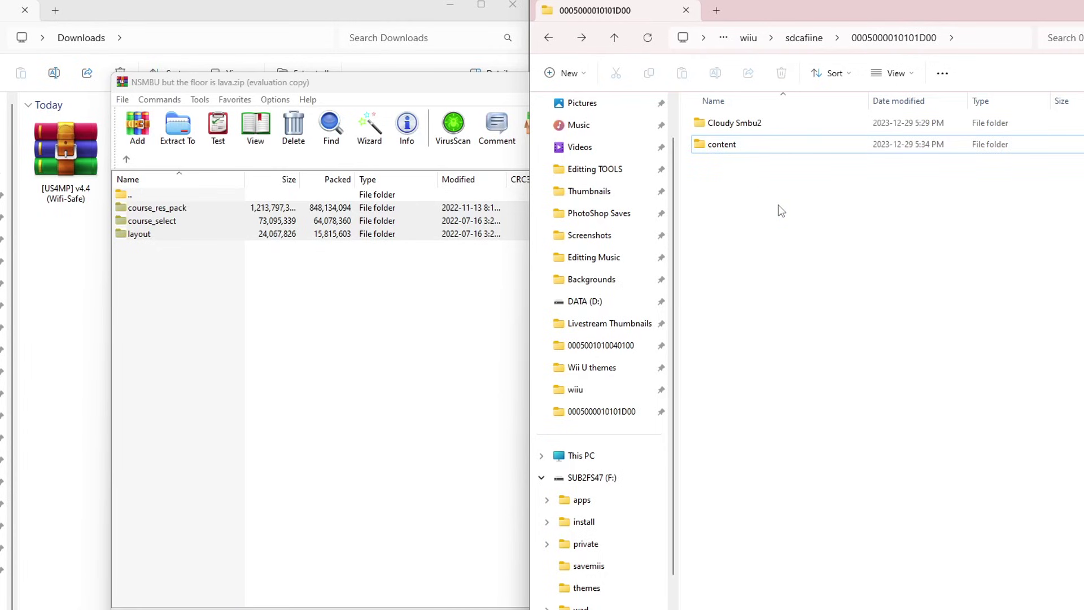
Step: Create a 'The Floor is Lava' folder, move content into it, and return to sdcafiine
{"action": "right_click", "coordinate": [865, 231]}
{"action": "mouse_move", "coordinate": [933, 333]}
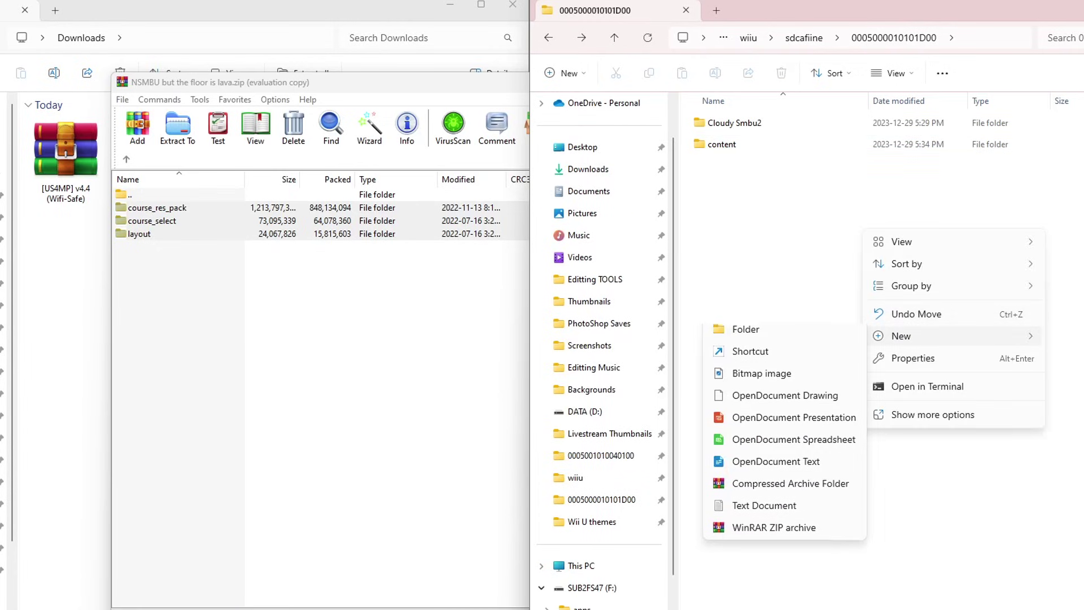
{"action": "left_click", "coordinate": [788, 333]}
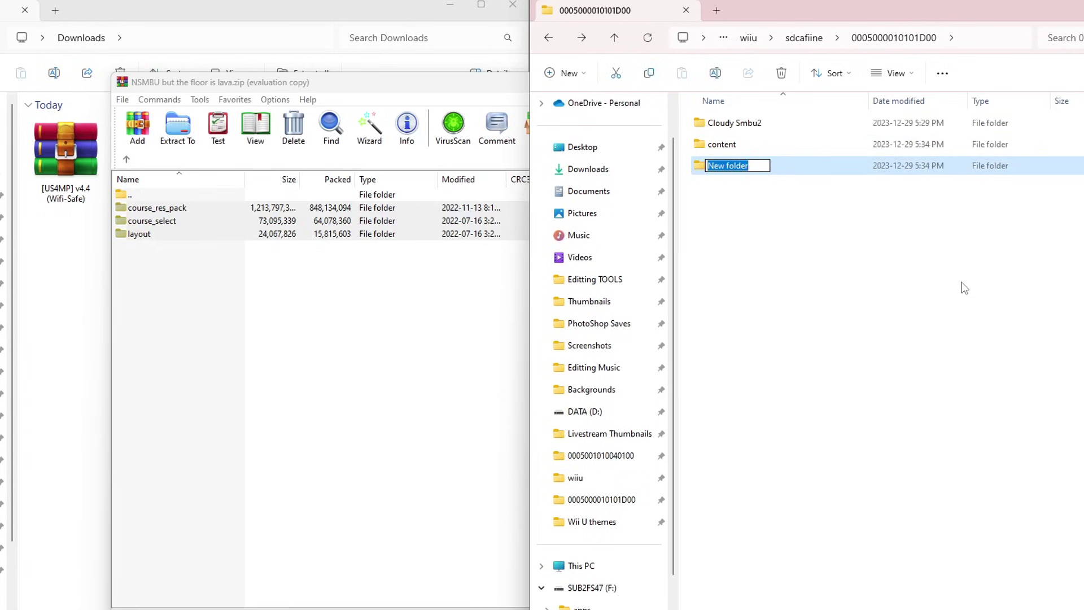
{"action": "type", "text": "The Floor is Lava"}
{"action": "key", "text": "Return"}
{"action": "left_click_drag", "start_coordinate": [754, 147], "coordinate": [760, 164]}
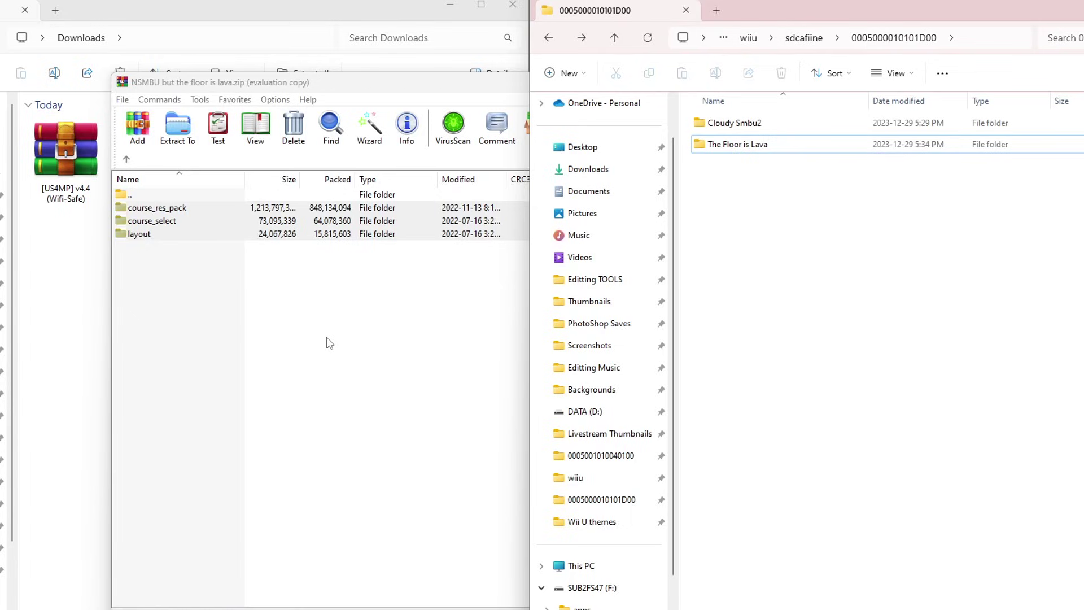
{"action": "left_click", "coordinate": [550, 38]}
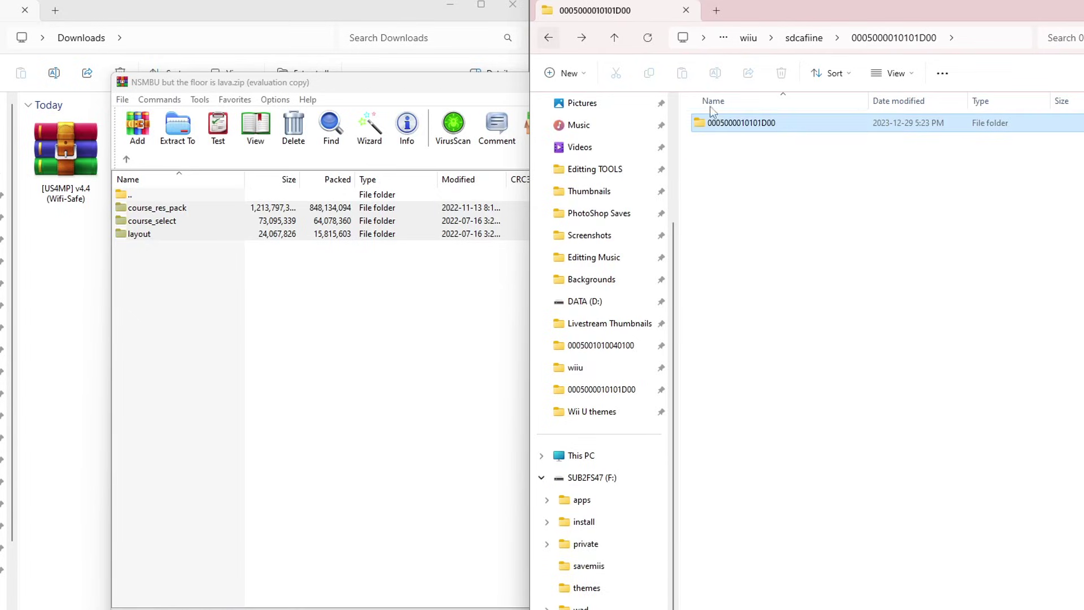
{"action": "double_click", "coordinate": [771, 123]}
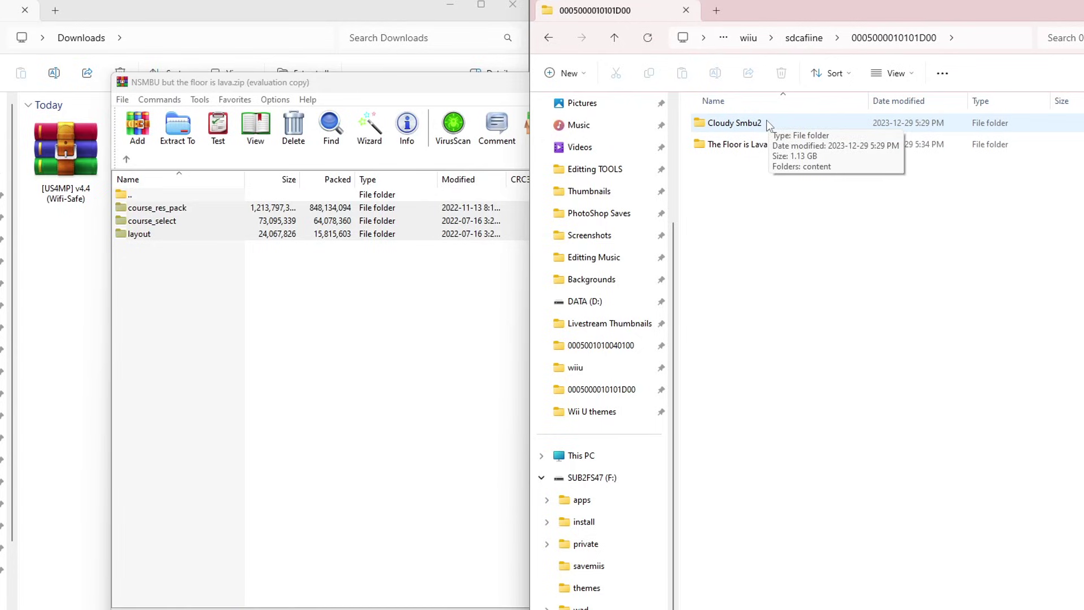
{"action": "double_click", "coordinate": [751, 144]}
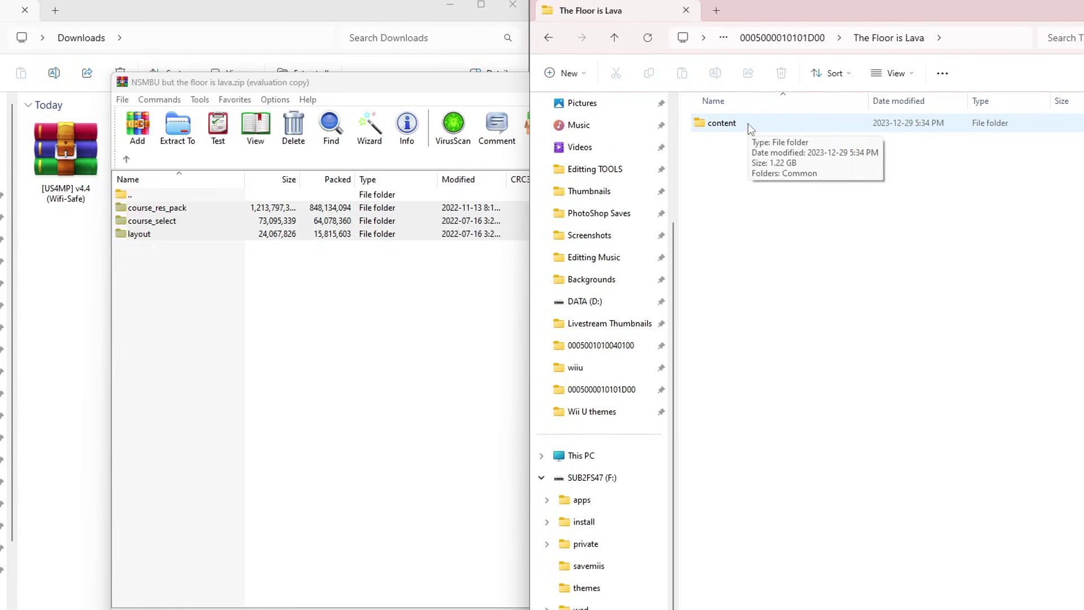
{"action": "left_click", "coordinate": [606, 82]}
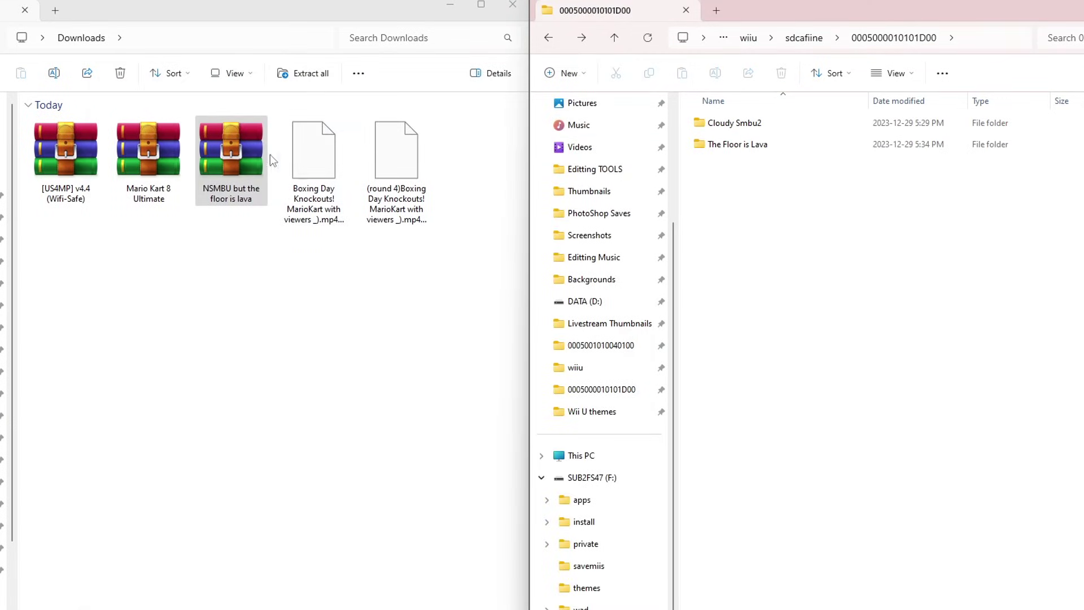
{"action": "right_click", "coordinate": [254, 151]}
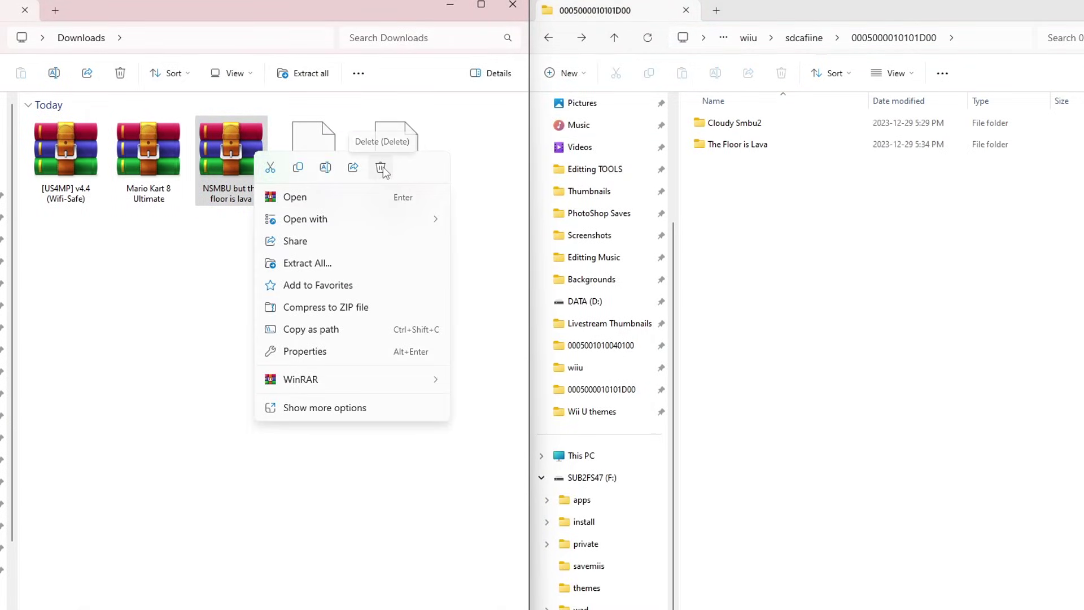
{"action": "left_click", "coordinate": [380, 167]}
{"action": "left_click_drag", "start_coordinate": [408, 164], "coordinate": [254, 169]}
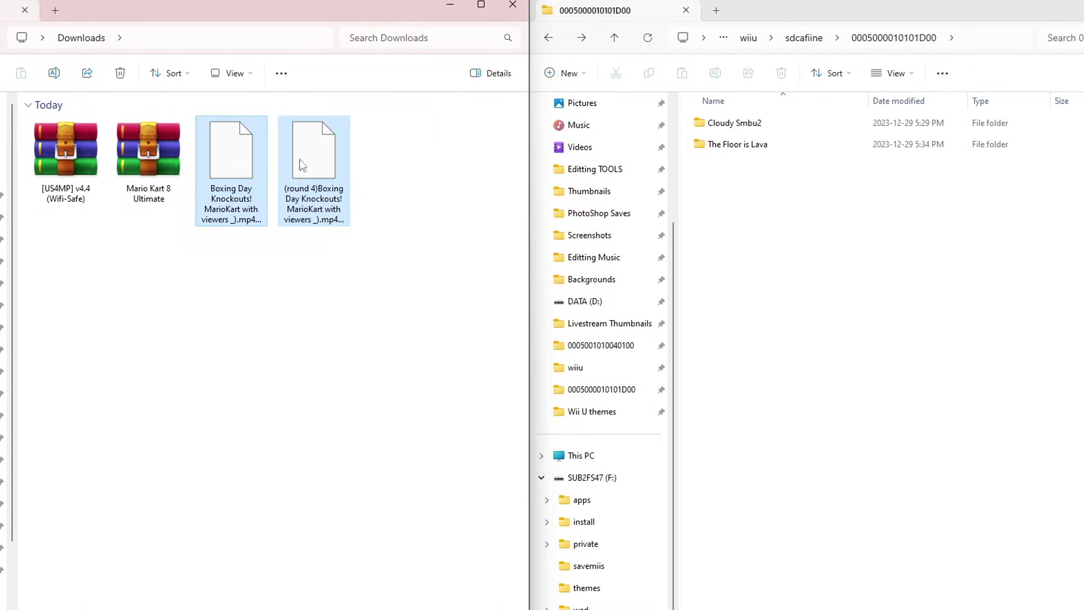
{"action": "left_click", "coordinate": [450, 179]}
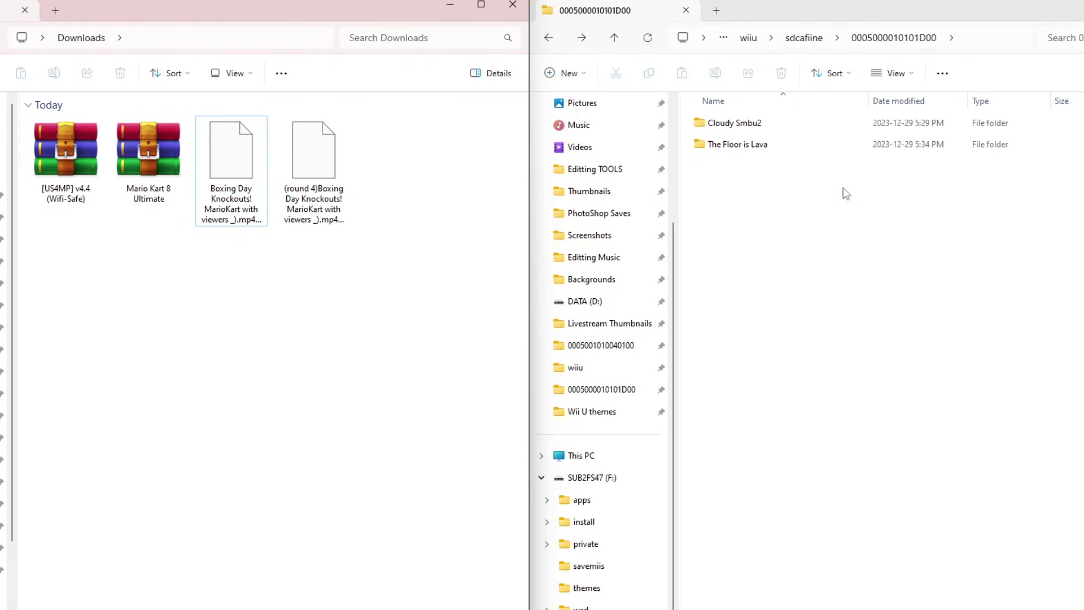
{"action": "left_click", "coordinate": [548, 37]}
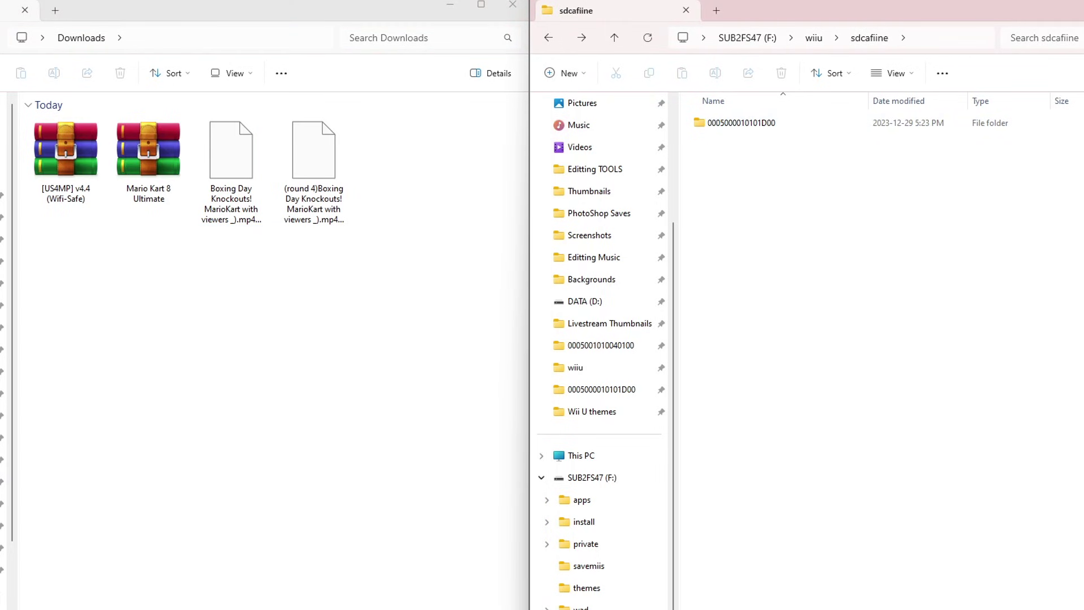
{"action": "left_click", "coordinate": [409, 600]}
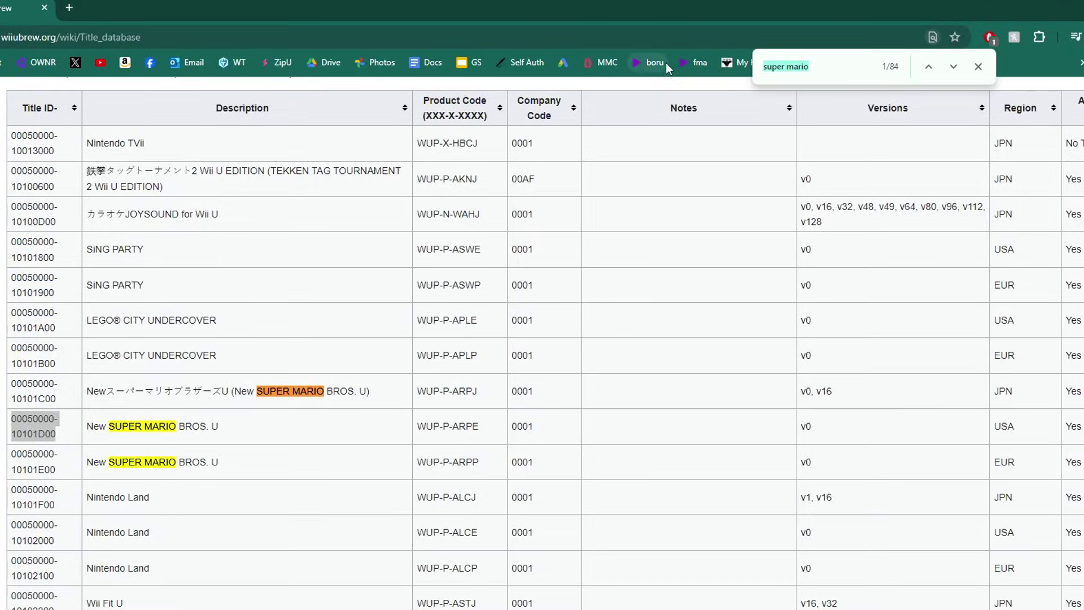
{"action": "type", "text": "mario kart 8"}
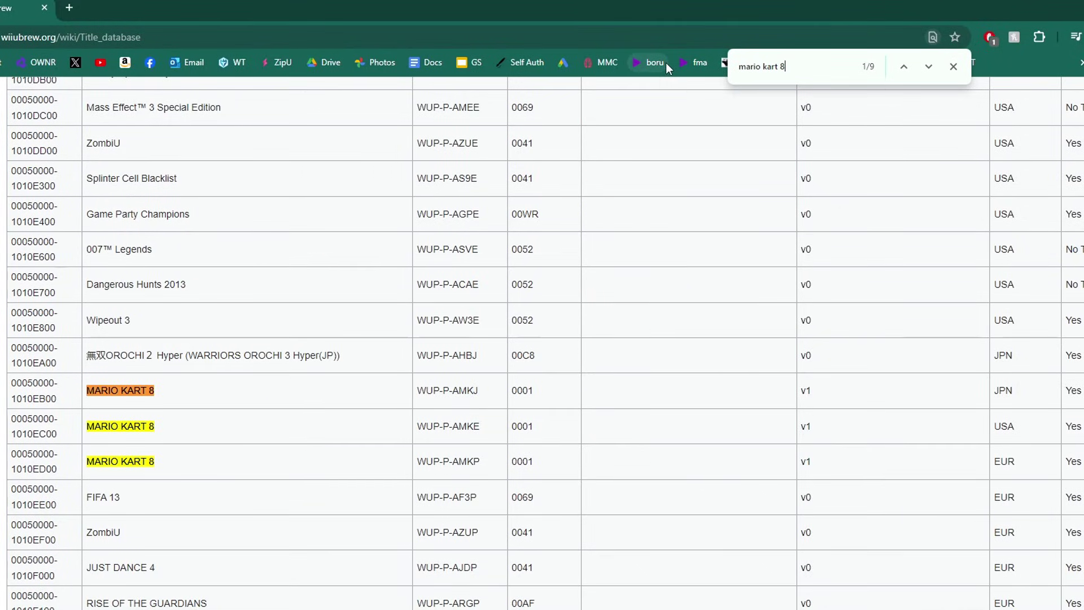
{"action": "left_click_drag", "start_coordinate": [1022, 432], "coordinate": [984, 435]}
{"action": "left_click", "coordinate": [904, 443]}
{"action": "left_click_drag", "start_coordinate": [62, 439], "coordinate": [12, 425]}
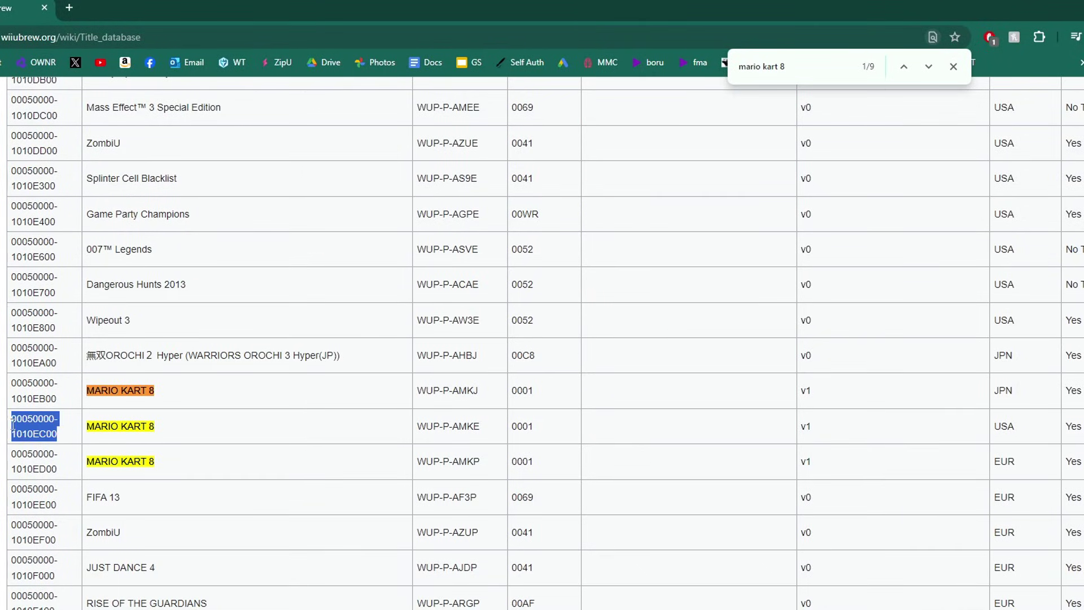
{"action": "right_click", "coordinate": [13, 426]}
{"action": "left_click", "coordinate": [34, 433]}
{"action": "left_click", "coordinate": [1012, 275]}
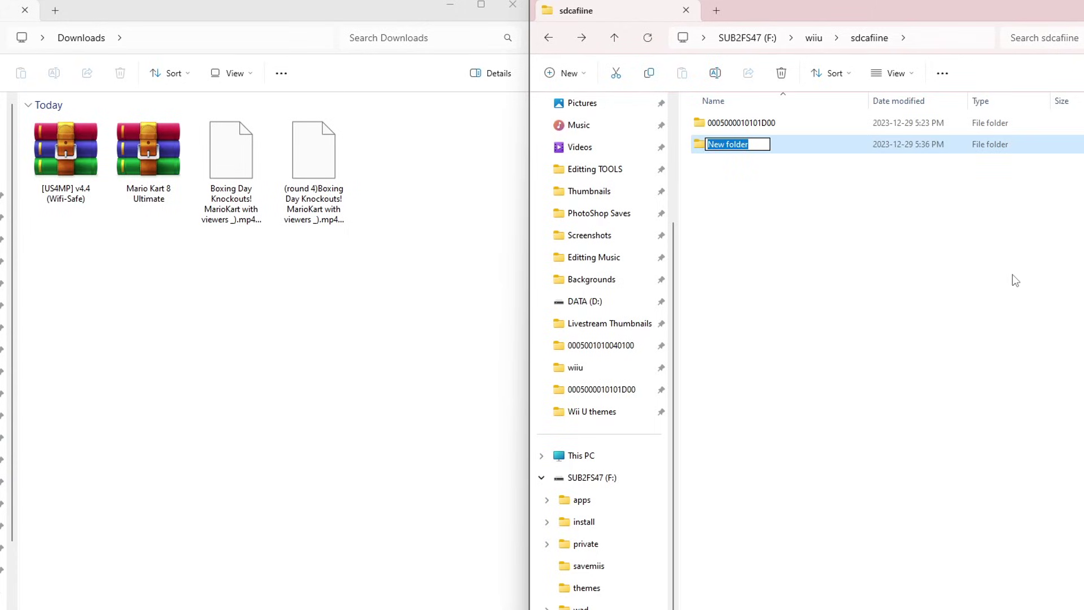
{"action": "key", "text": "ctrl+v"}
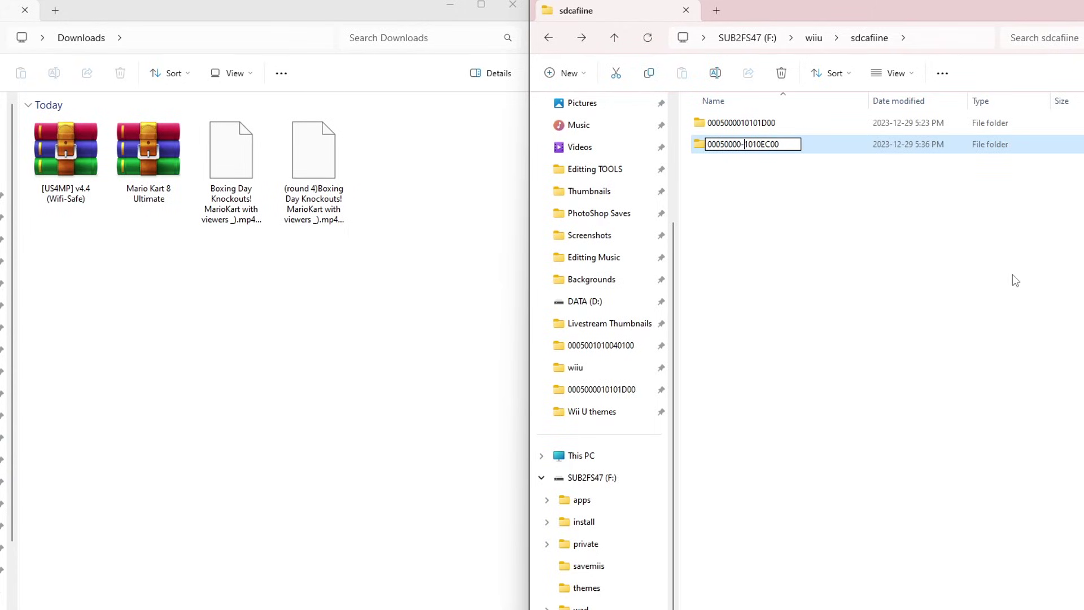
{"action": "key", "text": "BackSpace"}
{"action": "key", "text": "Return"}
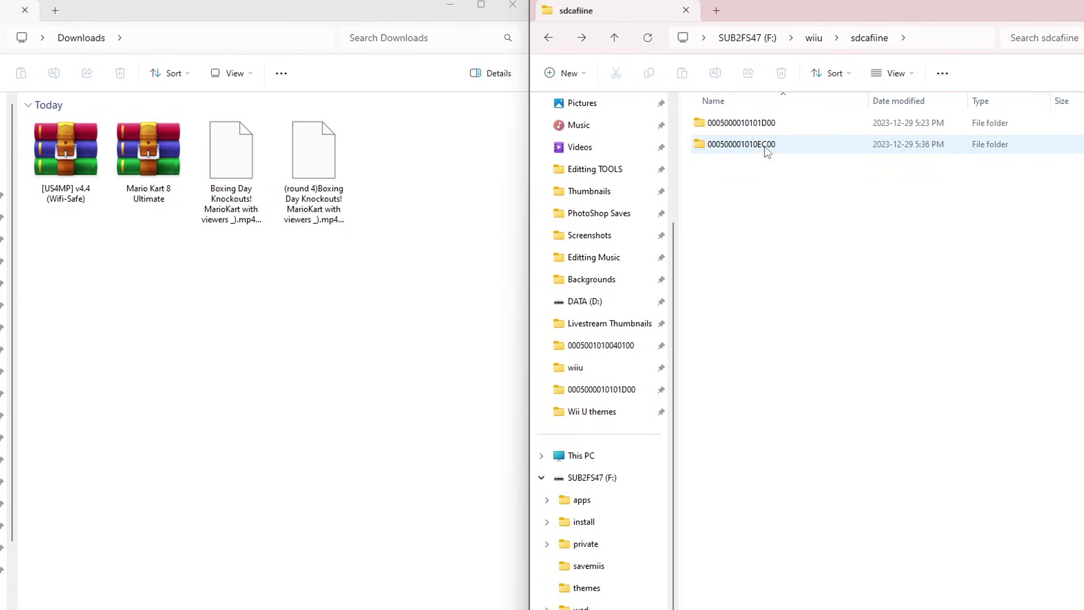
{"action": "double_click", "coordinate": [775, 150]}
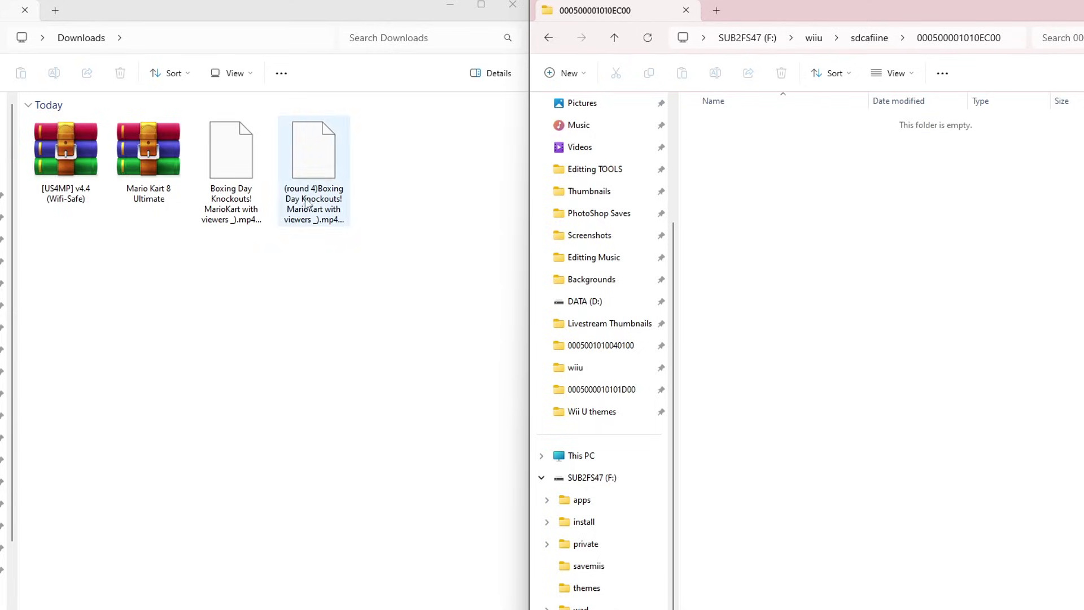
Step: Browse the Mario Kart 8 Ultimate archive to mk8uloader\vol and create an 'MK8 Ultimate' folder
{"action": "double_click", "coordinate": [155, 157]}
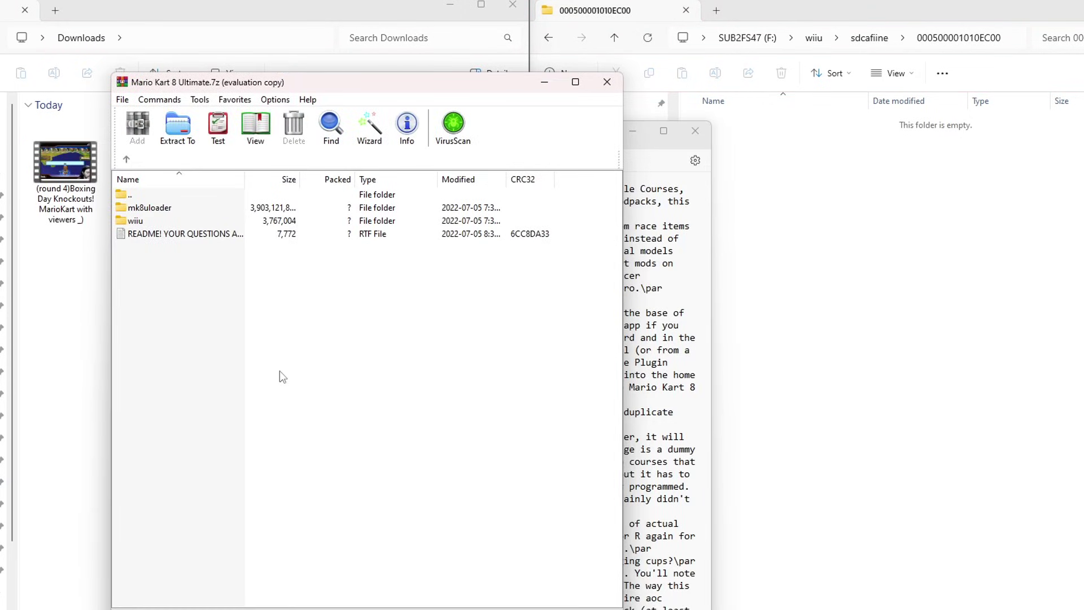
{"action": "double_click", "coordinate": [152, 209]}
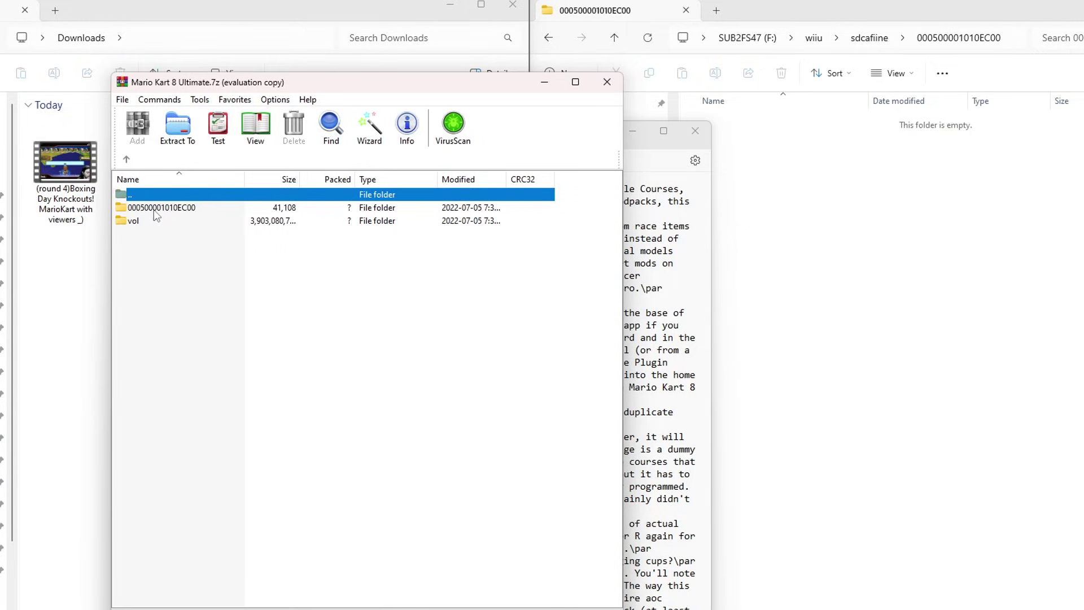
{"action": "double_click", "coordinate": [141, 222]}
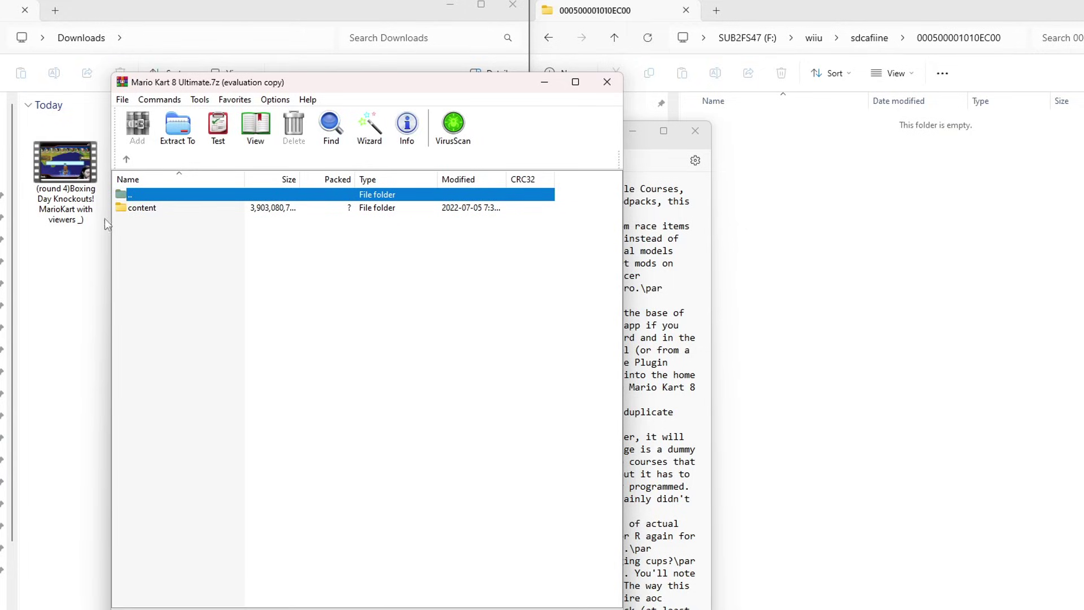
{"action": "right_click", "coordinate": [817, 220]}
{"action": "mouse_move", "coordinate": [874, 324]}
{"action": "left_click", "coordinate": [1072, 326]}
{"action": "type", "text": "MK"}
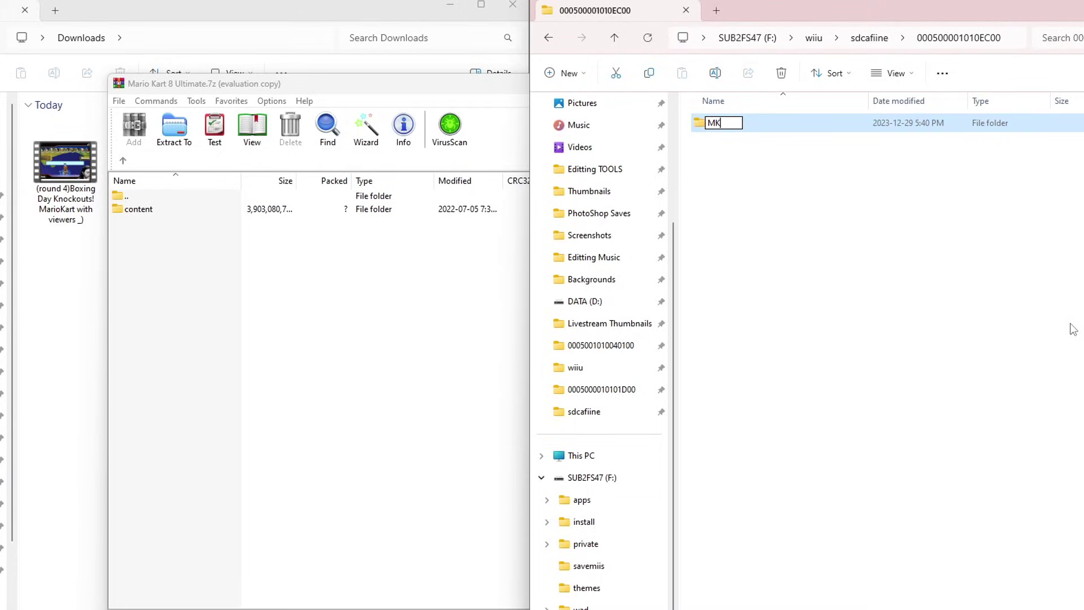
{"action": "type", "text": "8 Ultimate"}
{"action": "left_click", "coordinate": [804, 163]}
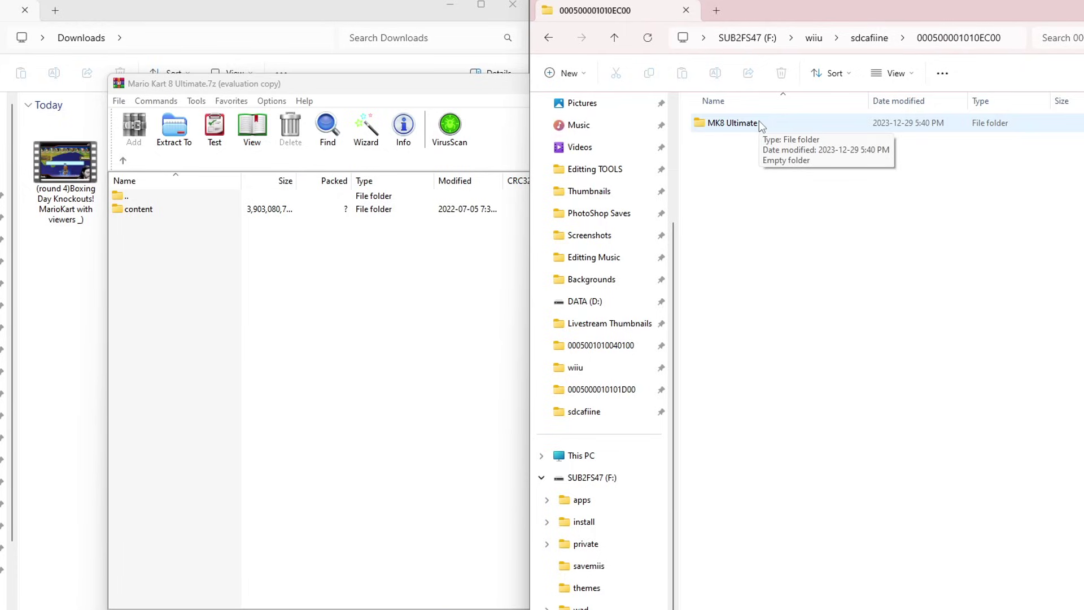
Step: Drag the archive's content folder across to the SD card to extract it
{"action": "left_click", "coordinate": [150, 214]}
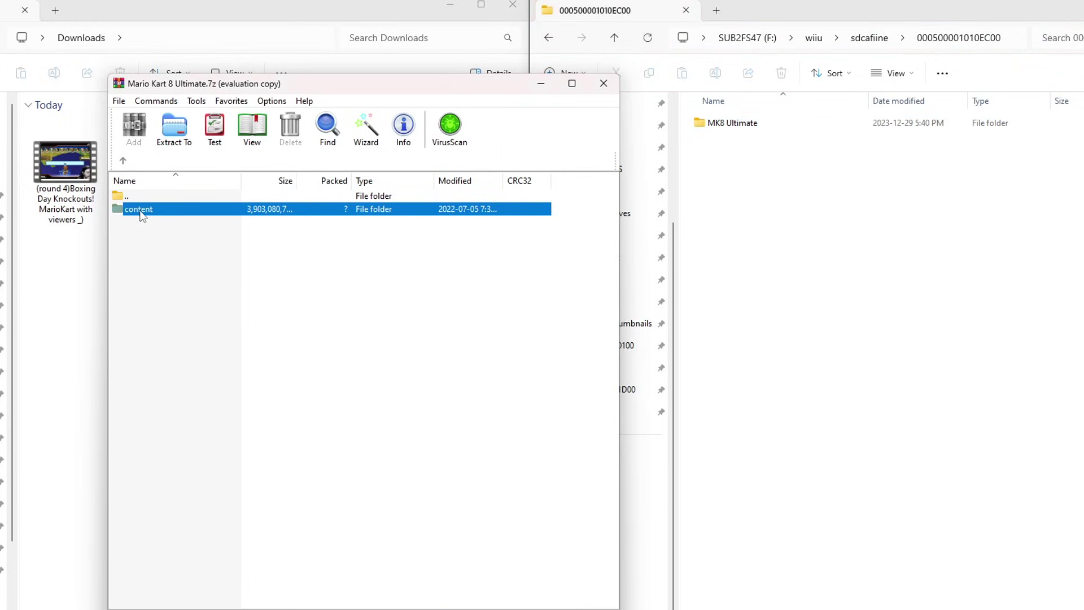
{"action": "left_click_drag", "start_coordinate": [139, 211], "coordinate": [740, 123]}
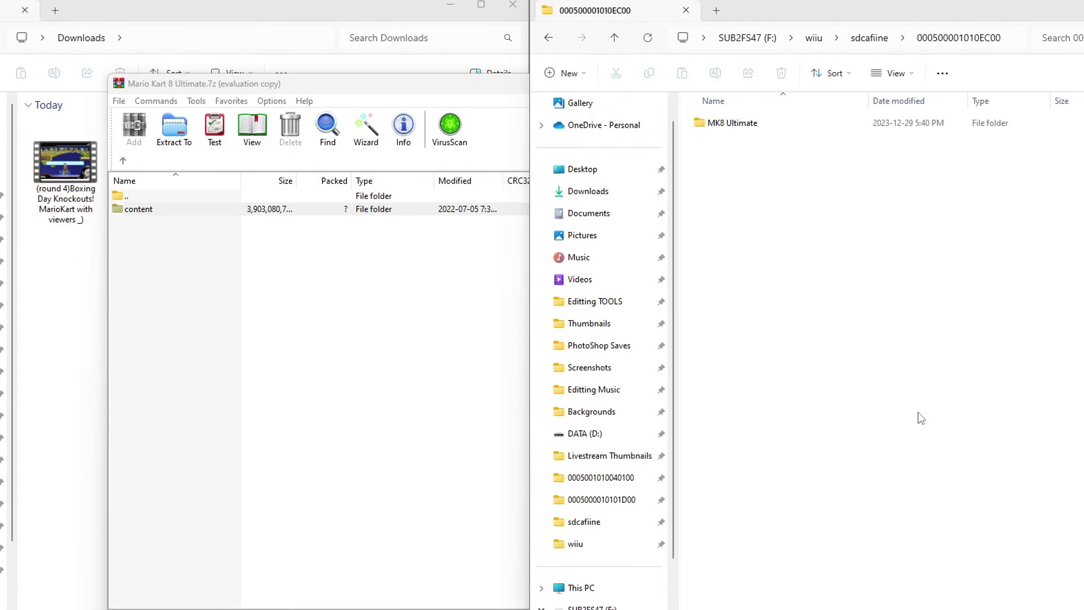
{"action": "left_click", "coordinate": [464, 81]}
Step: Close WinRAR and delete the Mario Kart 8 Ultimate archive
{"action": "left_click", "coordinate": [601, 84]}
{"action": "left_click", "coordinate": [231, 164]}
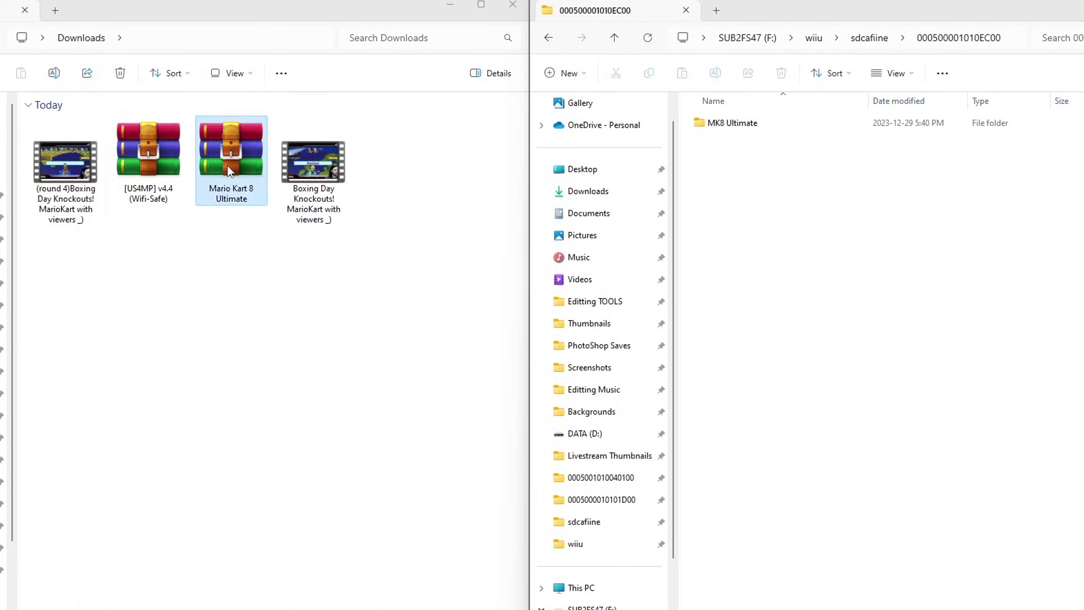
{"action": "right_click", "coordinate": [229, 168]}
{"action": "key", "text": "Escape"}
{"action": "key", "text": "Delete"}
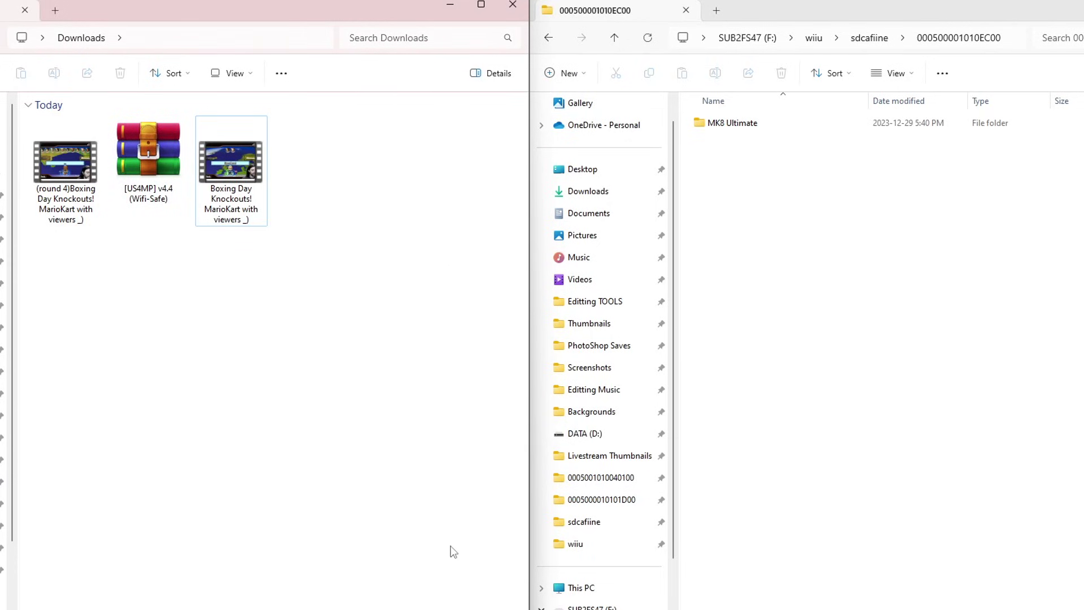
{"action": "left_click", "coordinate": [452, 598]}
{"action": "key", "text": "ctrl+f"}
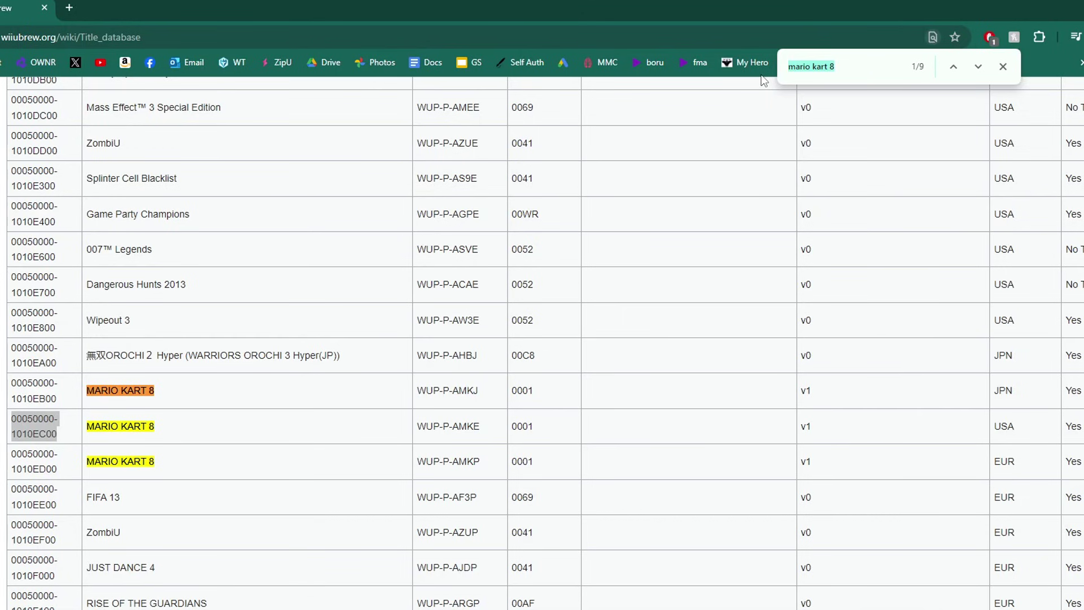
{"action": "type", "text": "smash"}
{"action": "key", "text": "Return"}
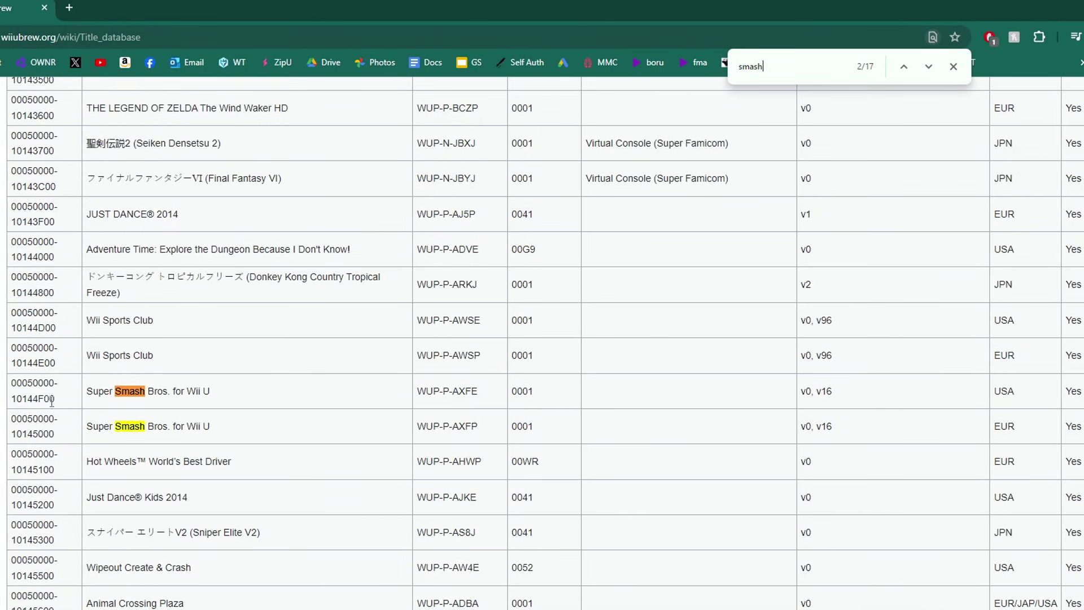
{"action": "left_click_drag", "start_coordinate": [61, 406], "coordinate": [10, 377]}
{"action": "key", "text": "ctrl+c"}
{"action": "key", "text": "alt+Tab"}
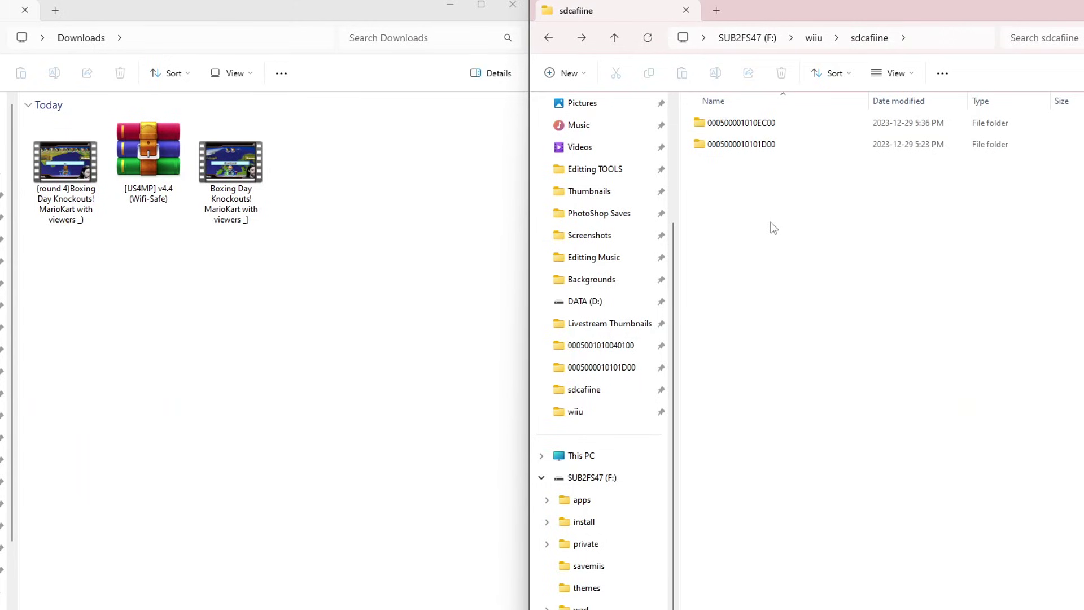
{"action": "right_click", "coordinate": [816, 240]}
{"action": "mouse_move", "coordinate": [852, 322]}
{"action": "left_click", "coordinate": [1036, 322]}
{"action": "key", "text": "ctrl+v"}
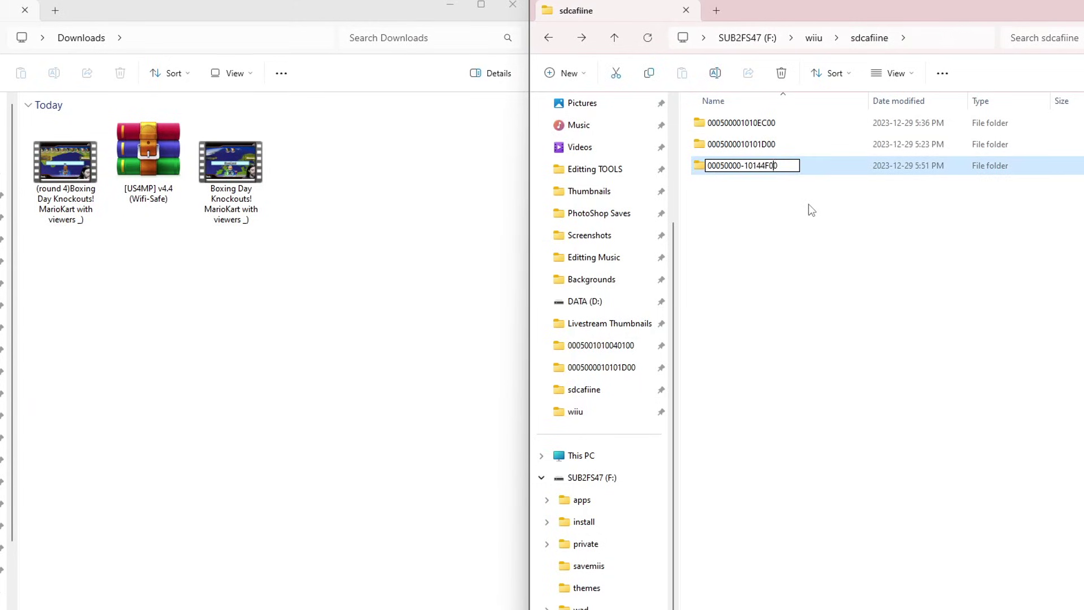
{"action": "key", "text": "ctrl+Left"}
{"action": "key", "text": "BackSpace"}
{"action": "key", "text": "Return"}
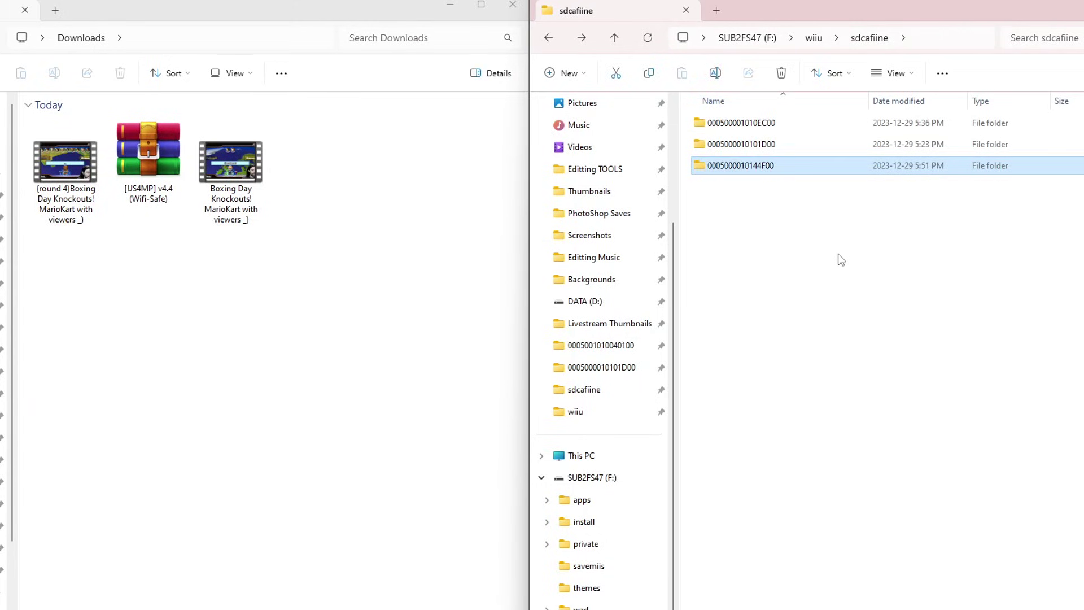
{"action": "left_click", "coordinate": [838, 266]}
{"action": "double_click", "coordinate": [787, 168]}
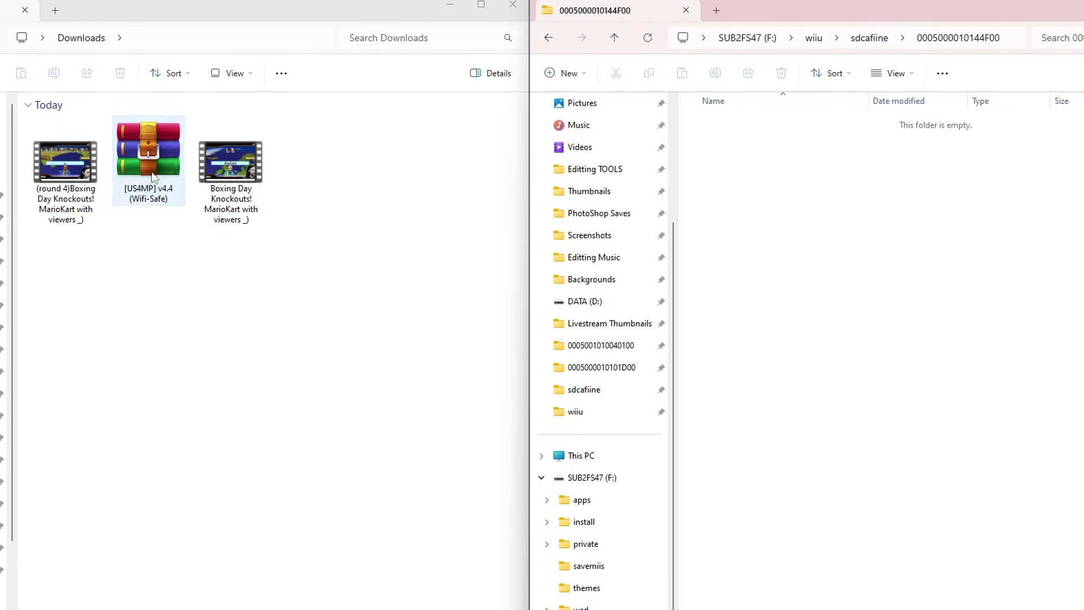
{"action": "double_click", "coordinate": [178, 191]}
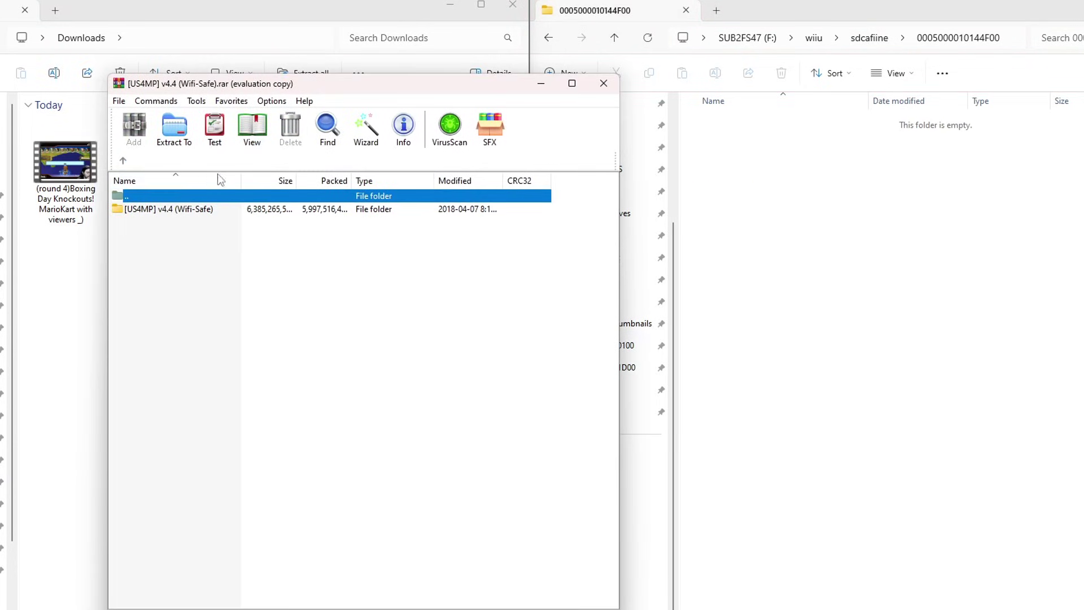
{"action": "double_click", "coordinate": [201, 209]}
{"action": "left_click", "coordinate": [436, 359]}
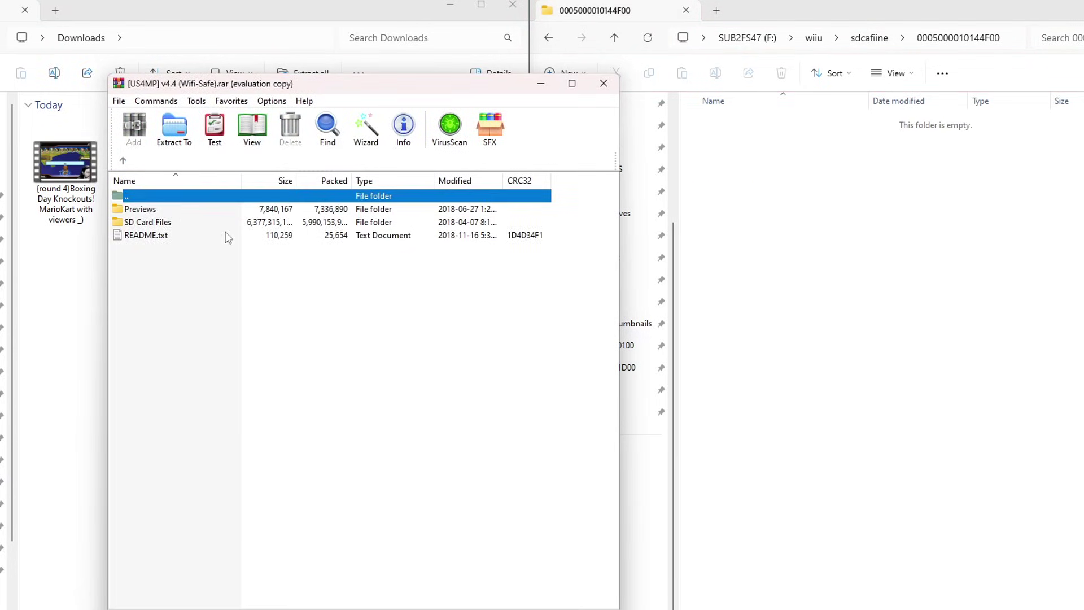
{"action": "double_click", "coordinate": [175, 223]}
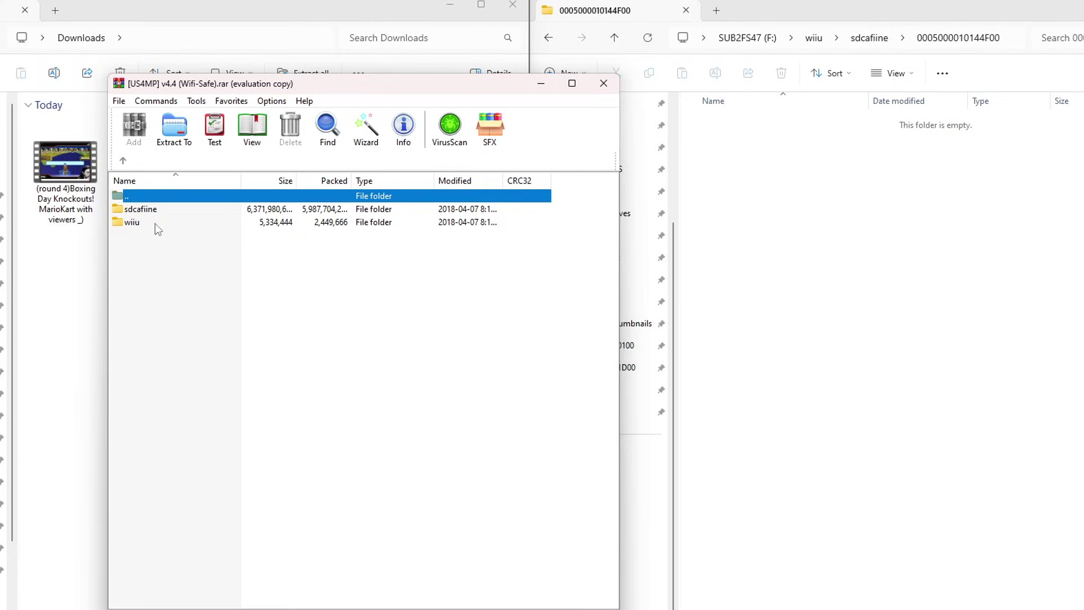
{"action": "double_click", "coordinate": [148, 207]}
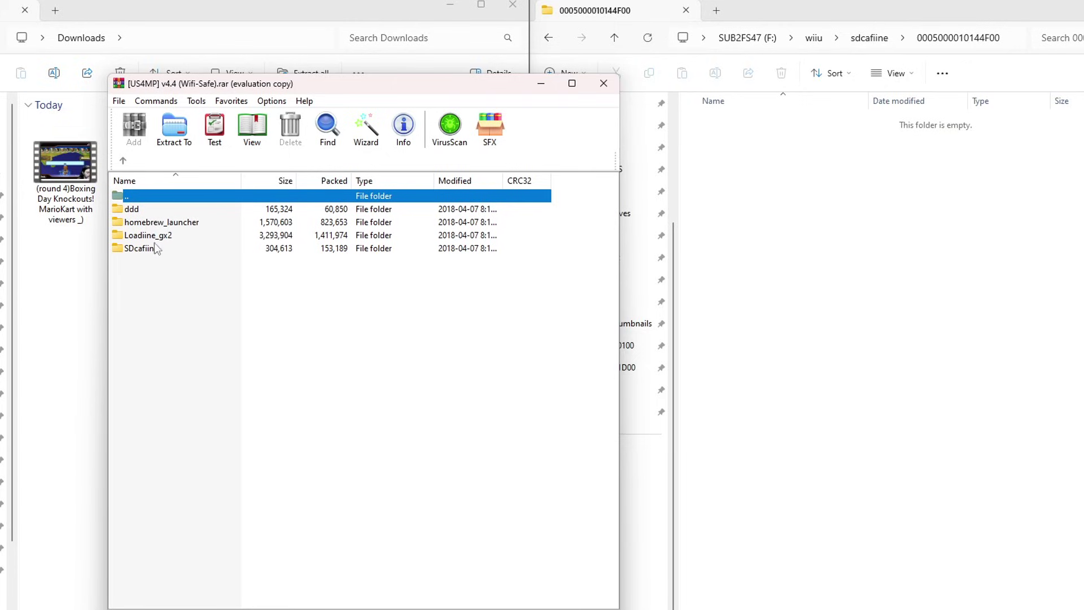
{"action": "left_click", "coordinate": [124, 162]}
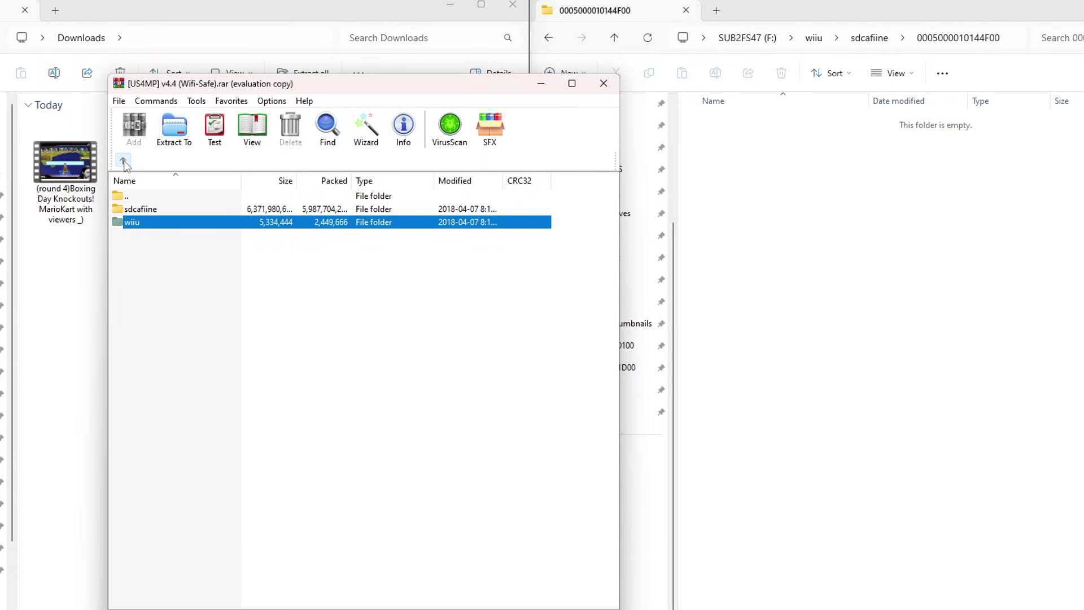
{"action": "left_click", "coordinate": [135, 265]}
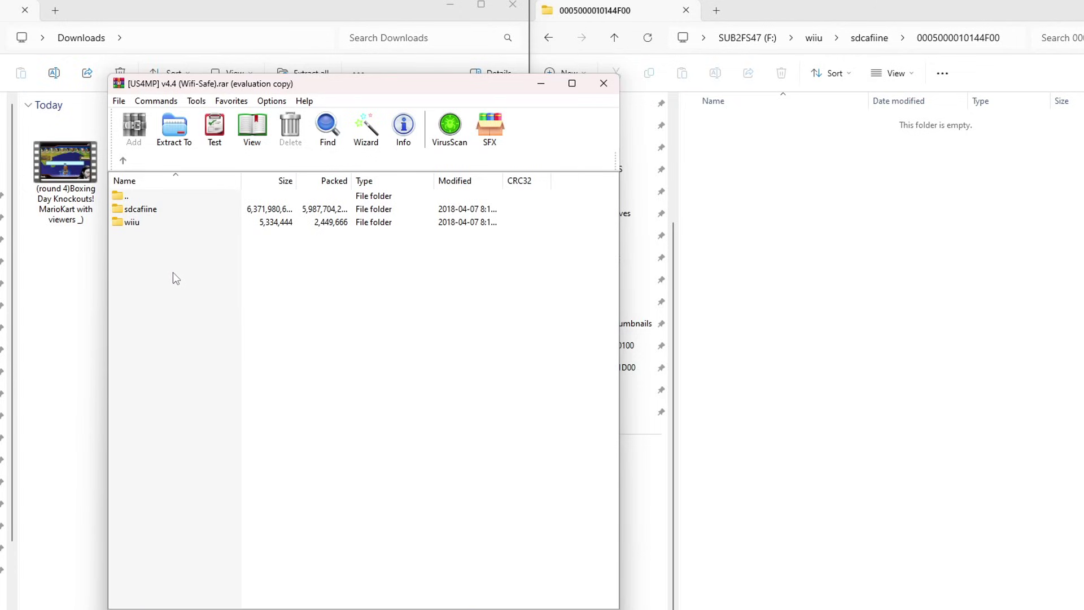
{"action": "double_click", "coordinate": [150, 212]}
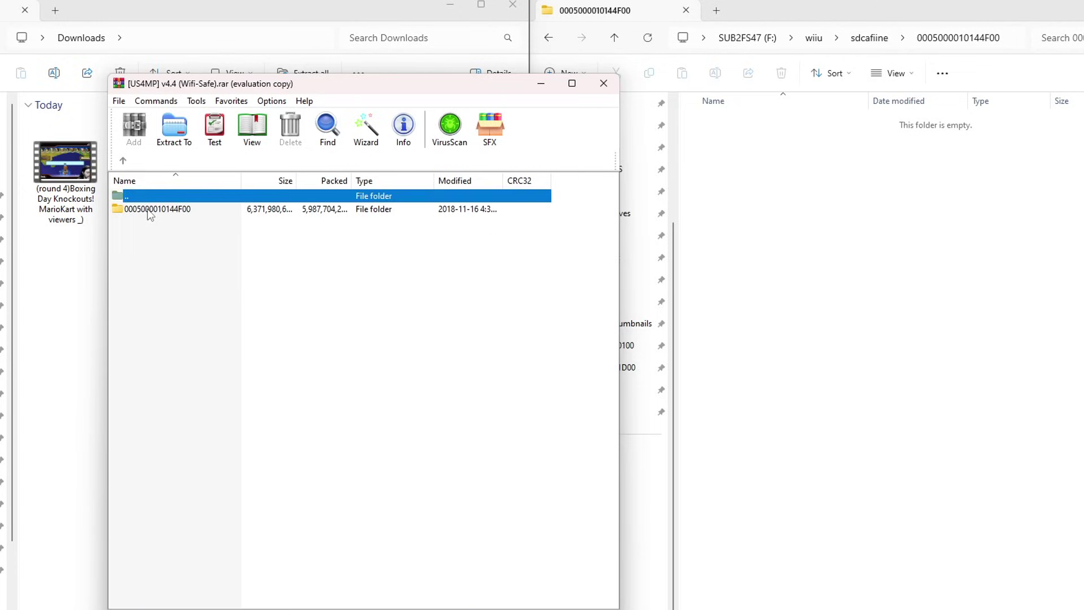
{"action": "double_click", "coordinate": [177, 212]}
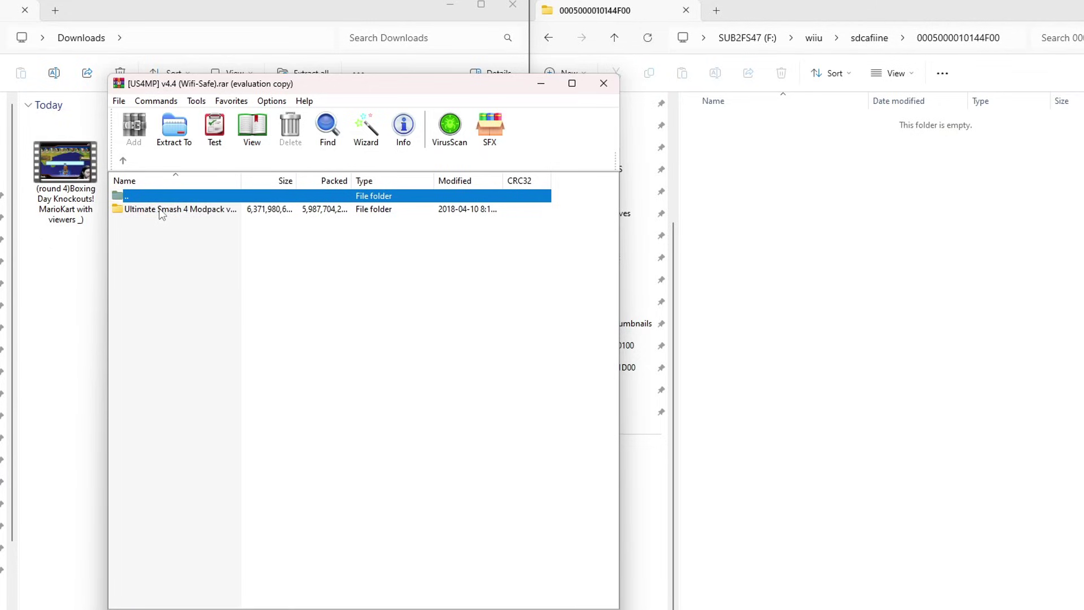
{"action": "double_click", "coordinate": [155, 210]}
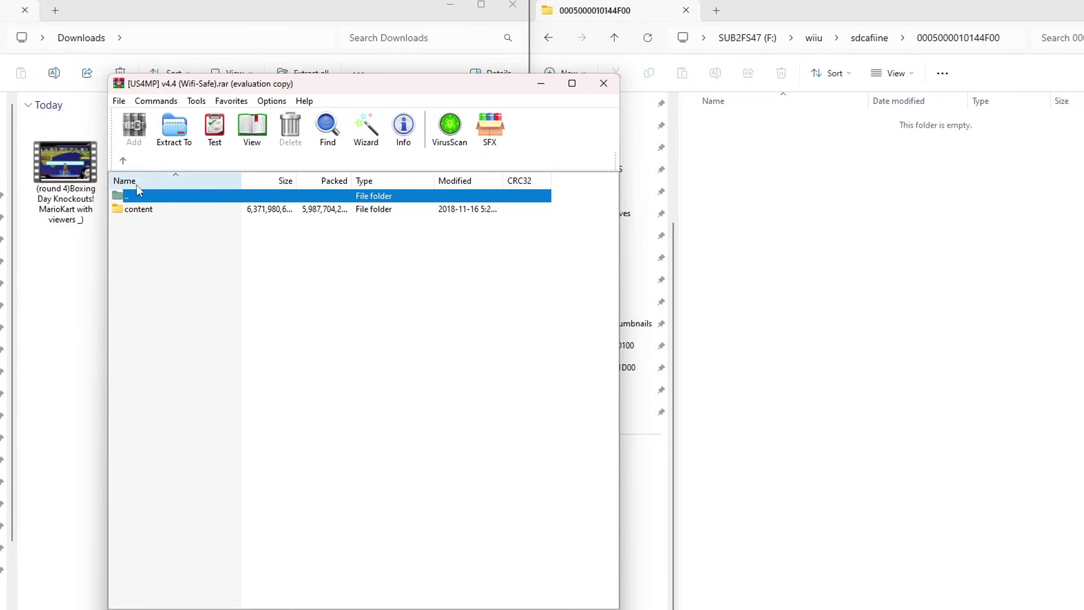
{"action": "double_click", "coordinate": [136, 195]}
{"action": "left_click", "coordinate": [167, 244]}
{"action": "left_click_drag", "start_coordinate": [157, 213], "coordinate": [757, 201]}
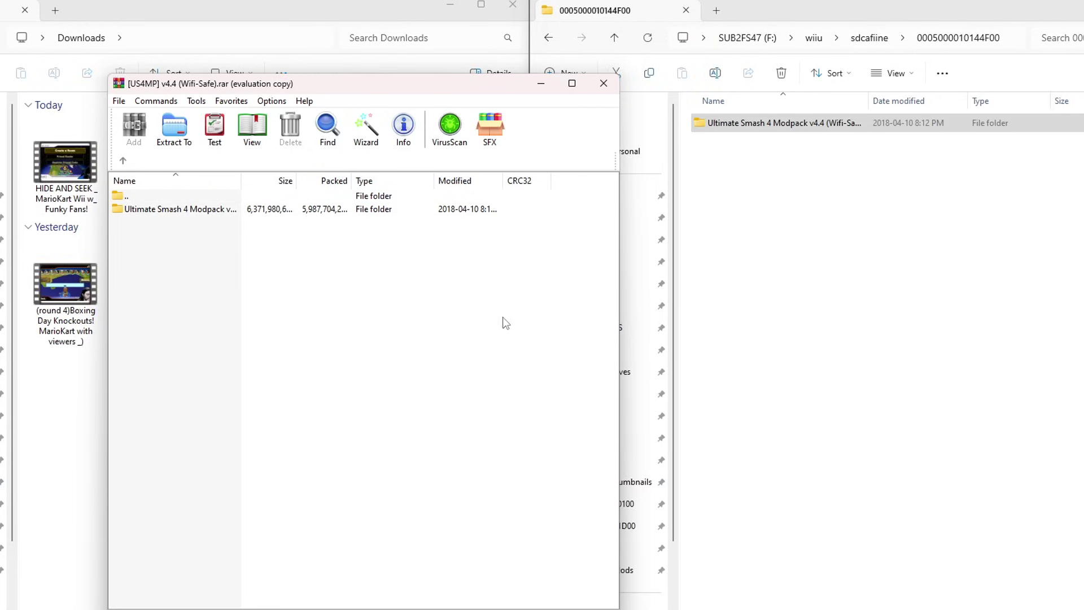
Step: Close WinRAR, delete the [US4MP] rar from Downloads, and close the Downloads window
{"action": "left_click", "coordinate": [614, 89]}
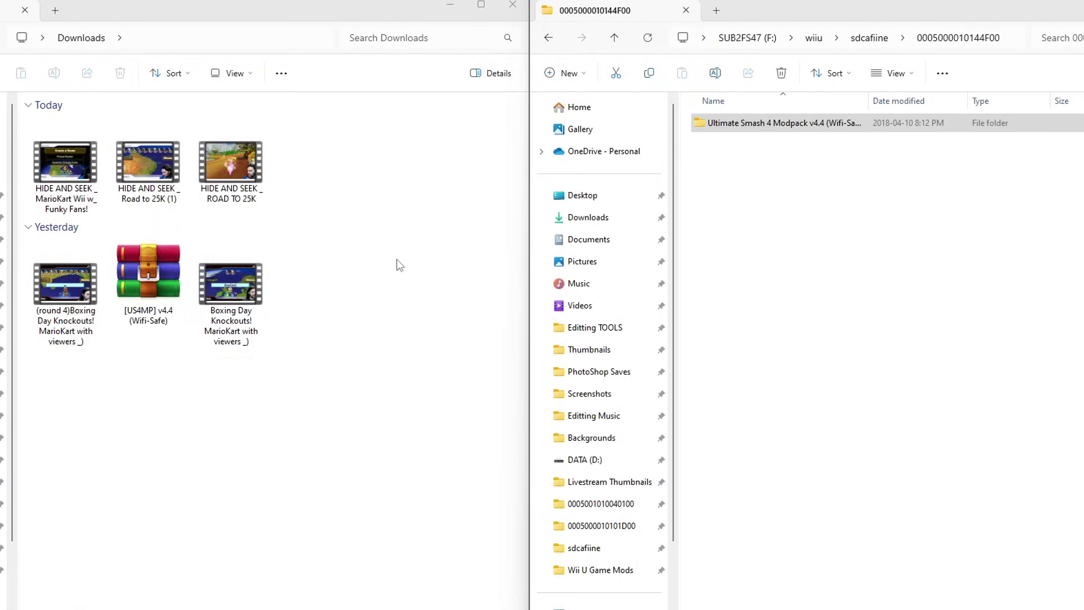
{"action": "left_click", "coordinate": [133, 292]}
{"action": "right_click", "coordinate": [134, 293]}
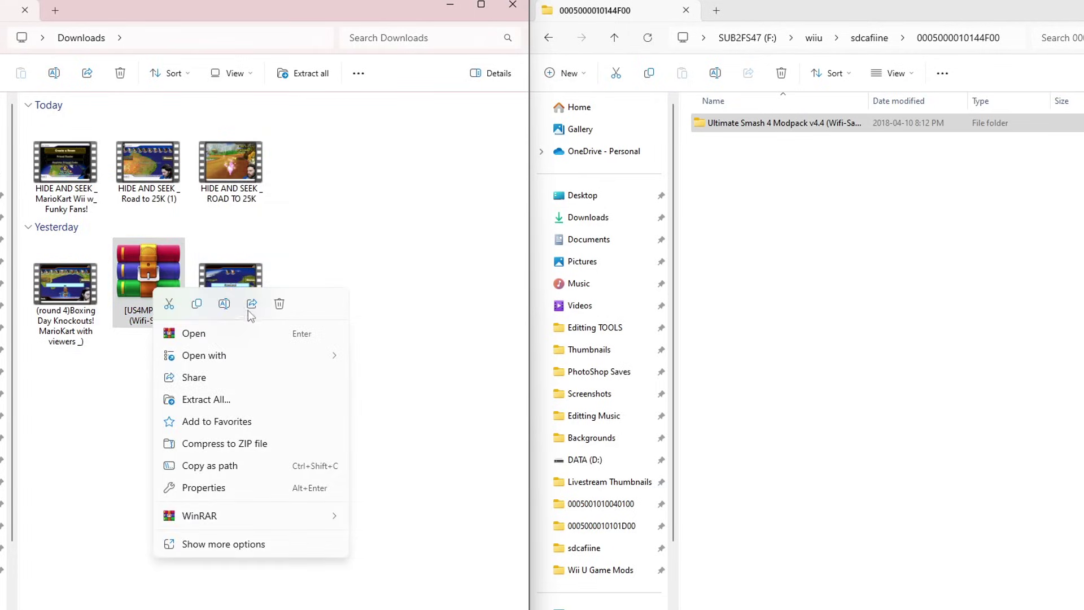
{"action": "left_click", "coordinate": [279, 304]}
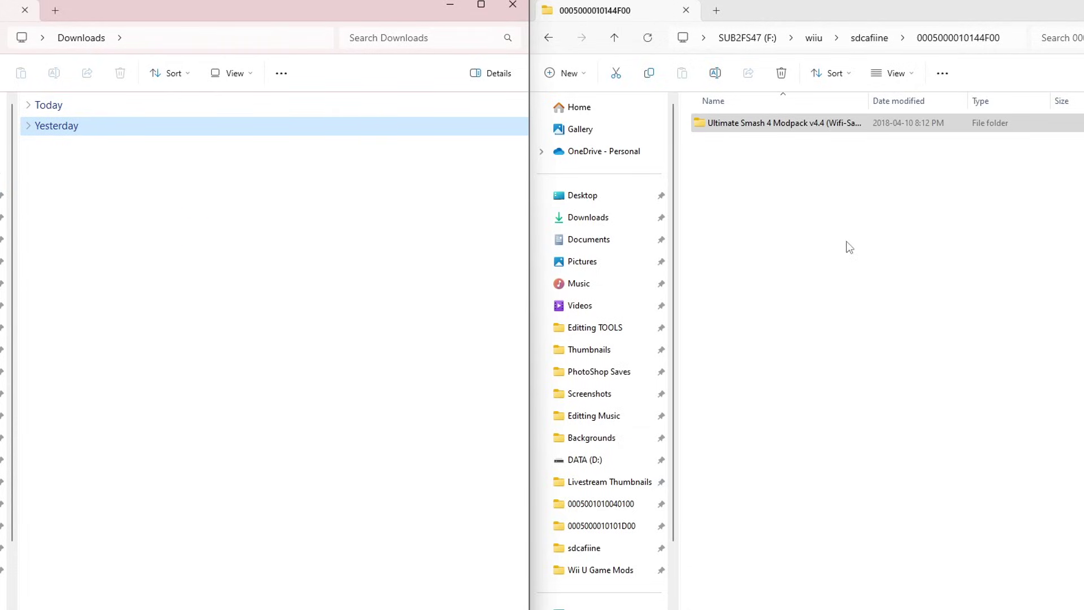
{"action": "left_click", "coordinate": [513, 5]}
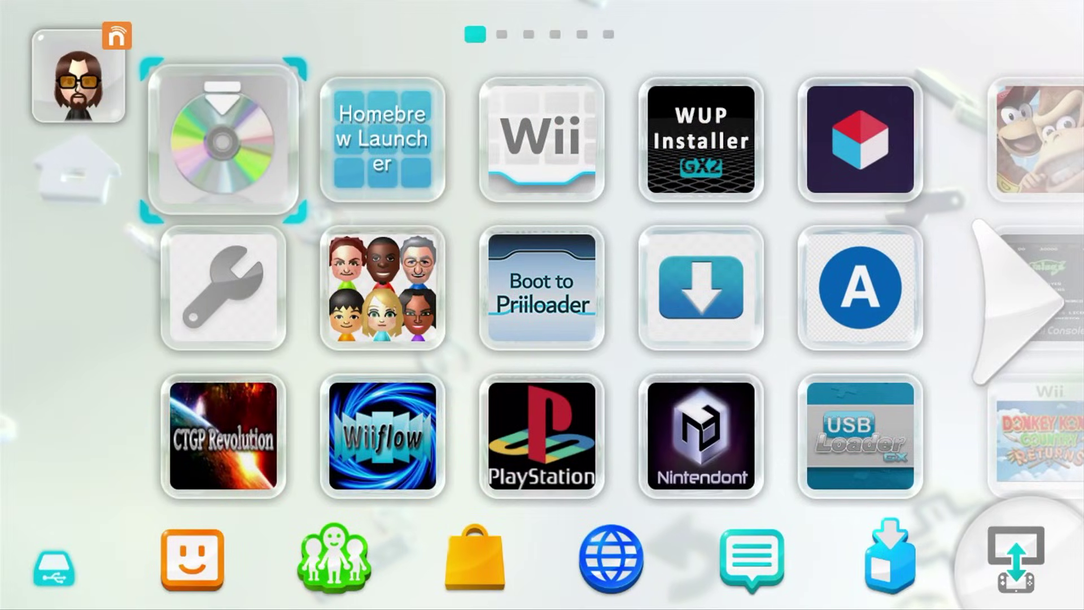
Step: From the Homebrew Launcher tile, use the L+Down+Minus combo to open the Plugin System Config Menu
{"action": "left_click", "coordinate": [382, 139]}
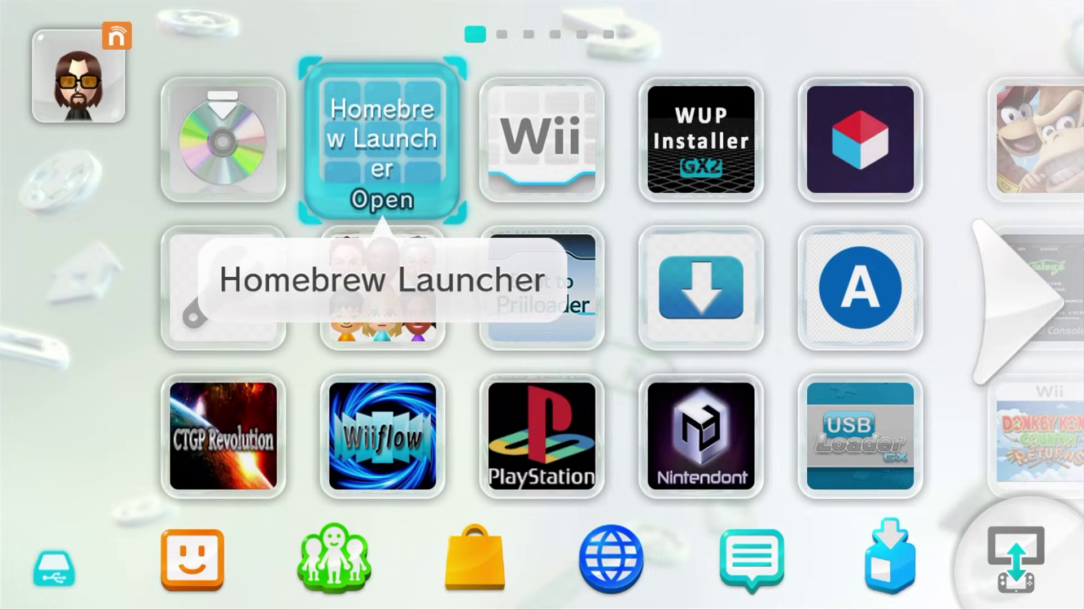
{"action": "key", "text": "l+Down+minus"}
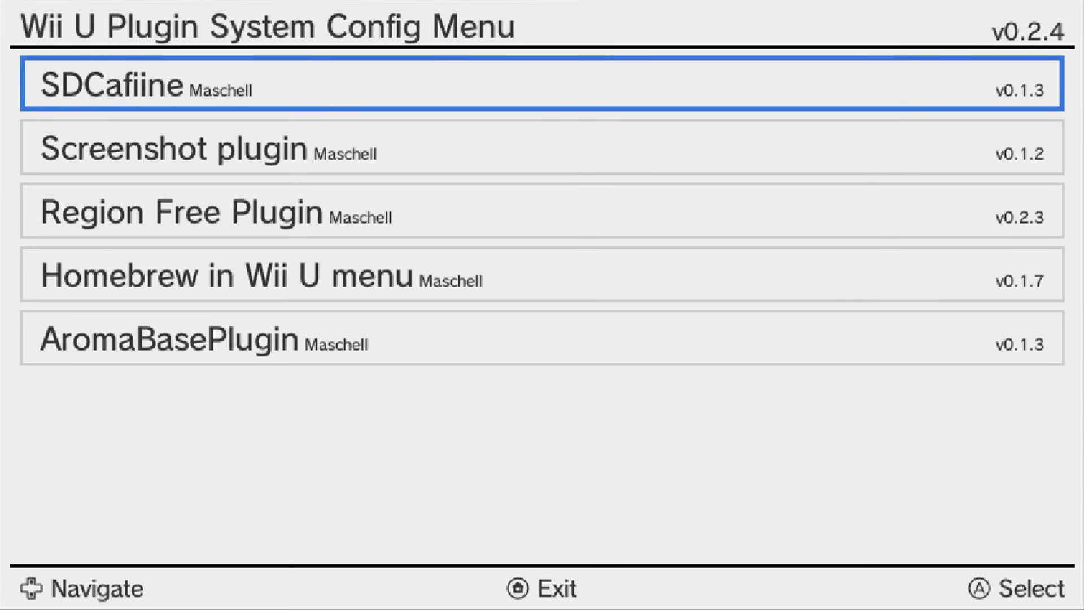
{"action": "key", "text": "a"}
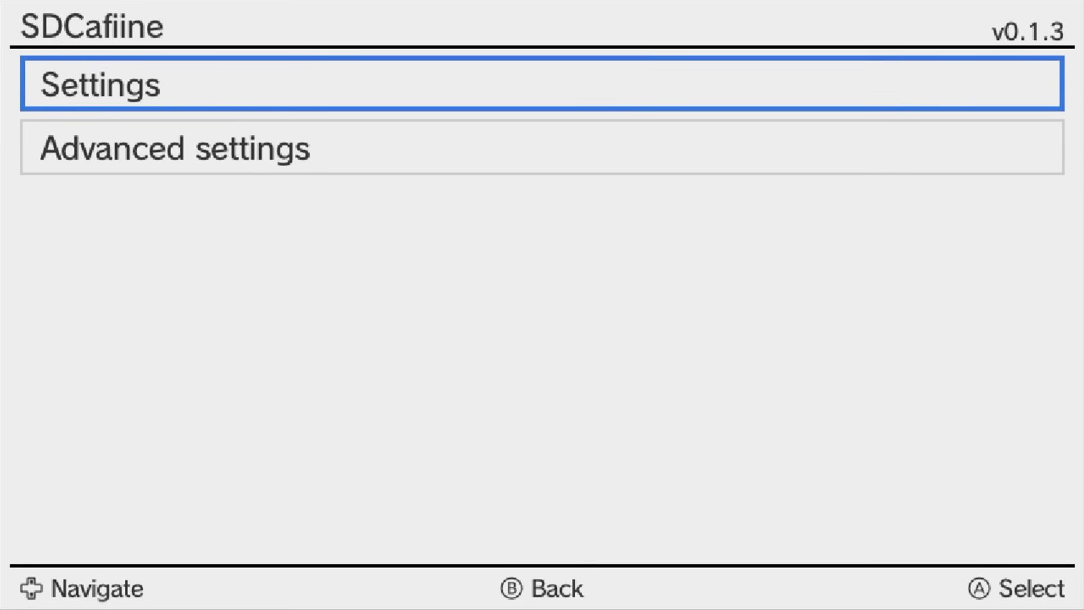
{"action": "key", "text": "a"}
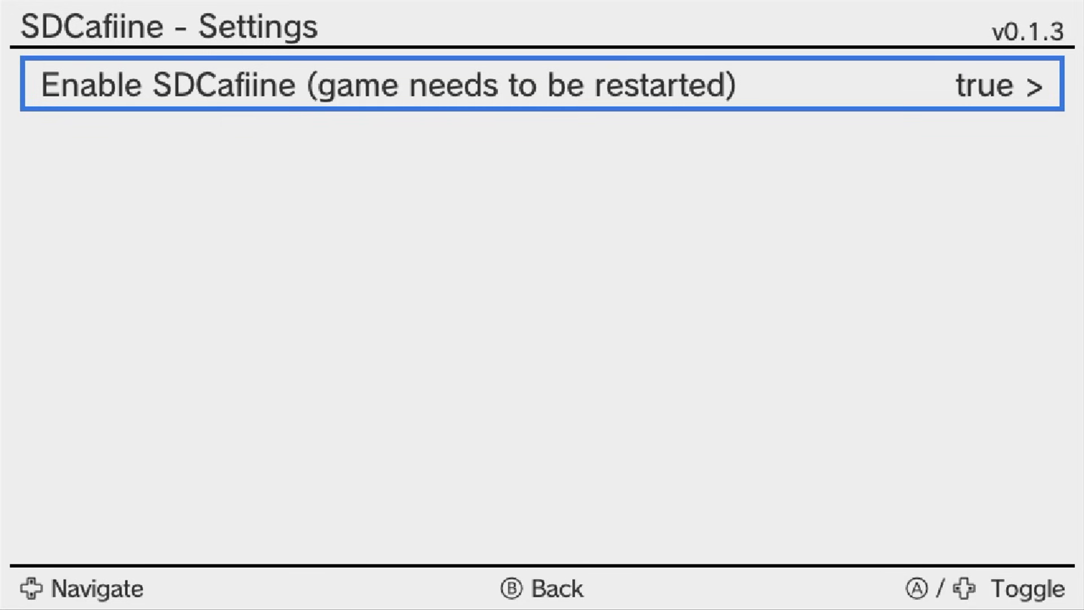
{"action": "key", "text": "b"}
{"action": "key", "text": "Down"}
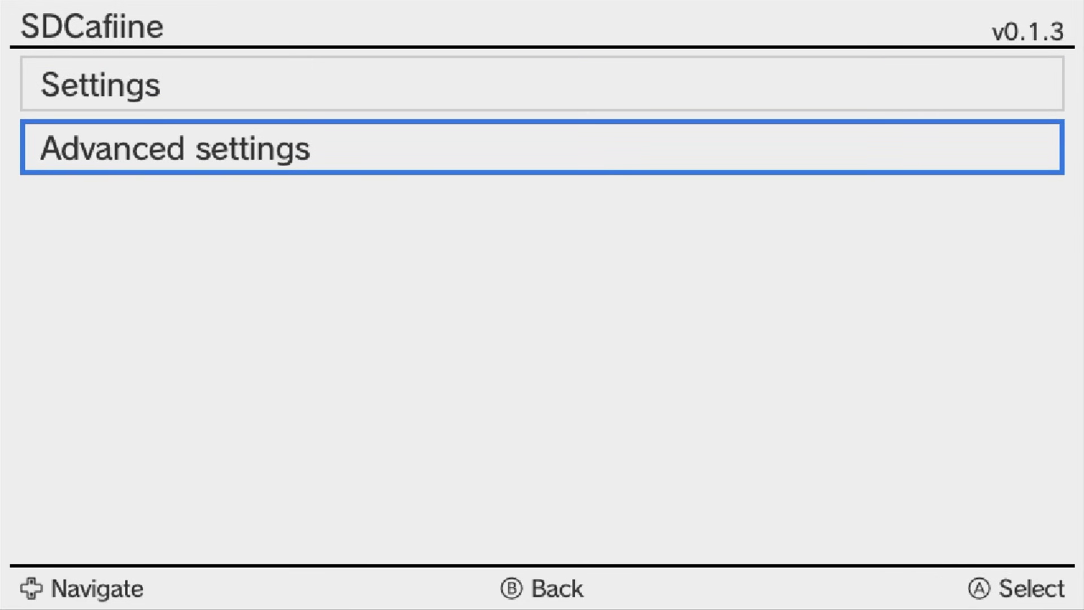
{"action": "key", "text": "a"}
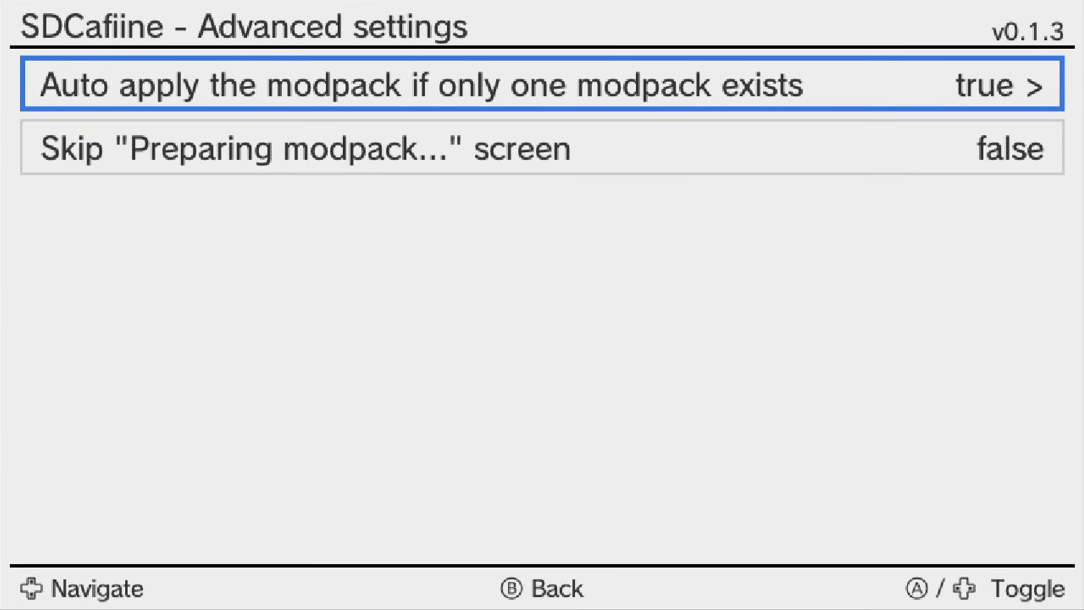
{"action": "key", "text": "Right"}
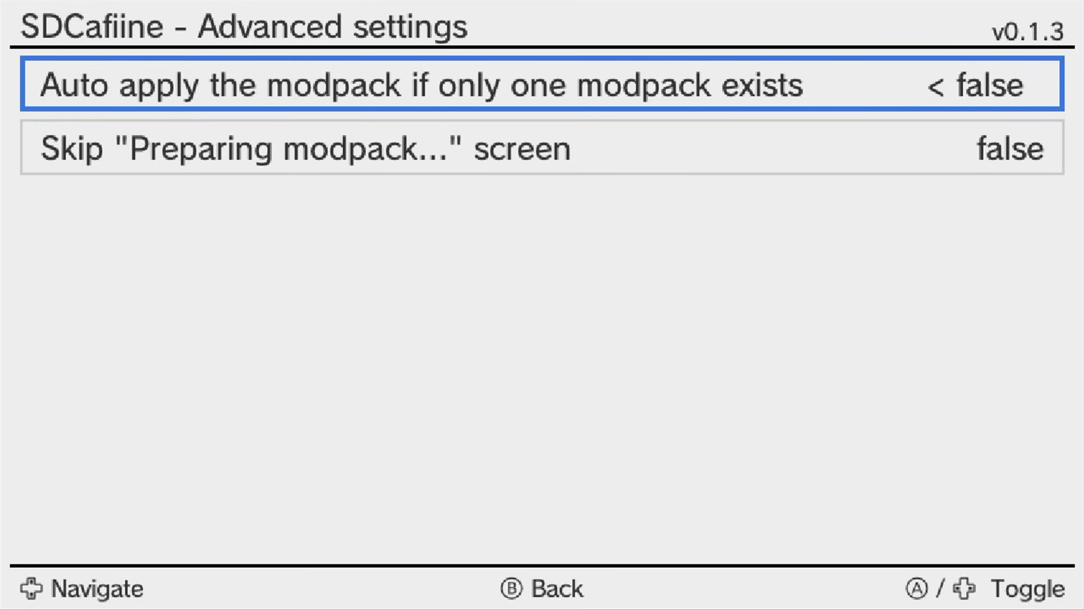
{"action": "key", "text": "Left"}
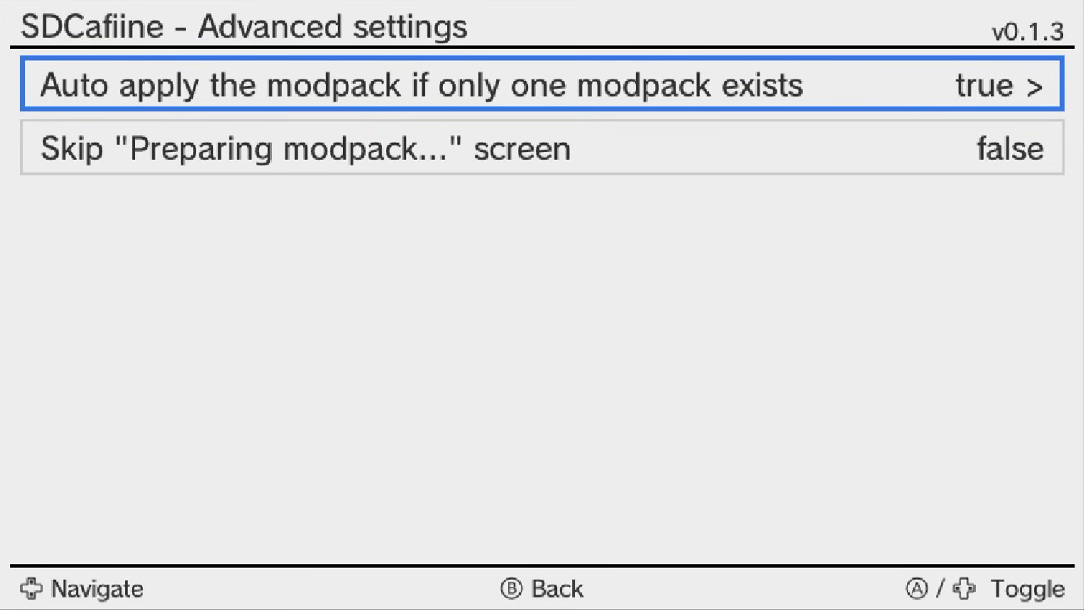
{"action": "key", "text": "Down"}
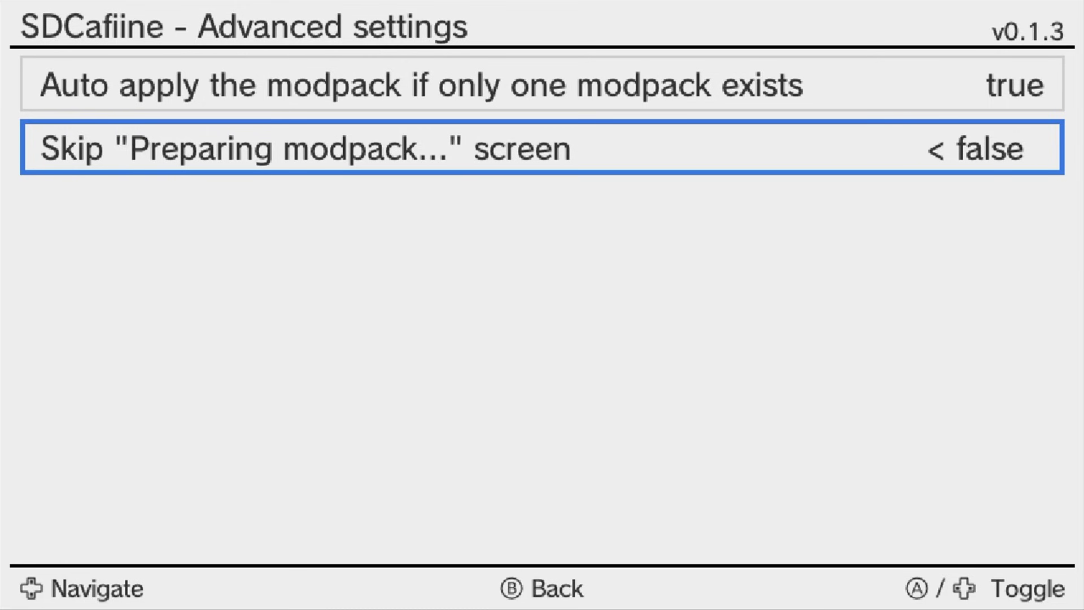
{"action": "key", "text": "Escape"}
{"action": "key", "text": "Escape"}
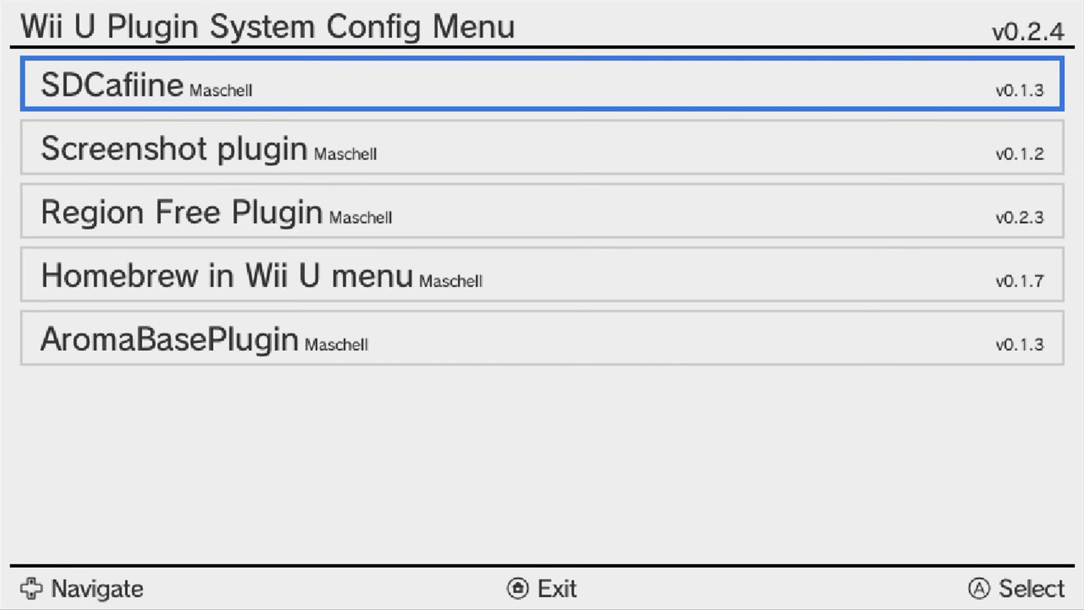
{"action": "key", "text": "Escape"}
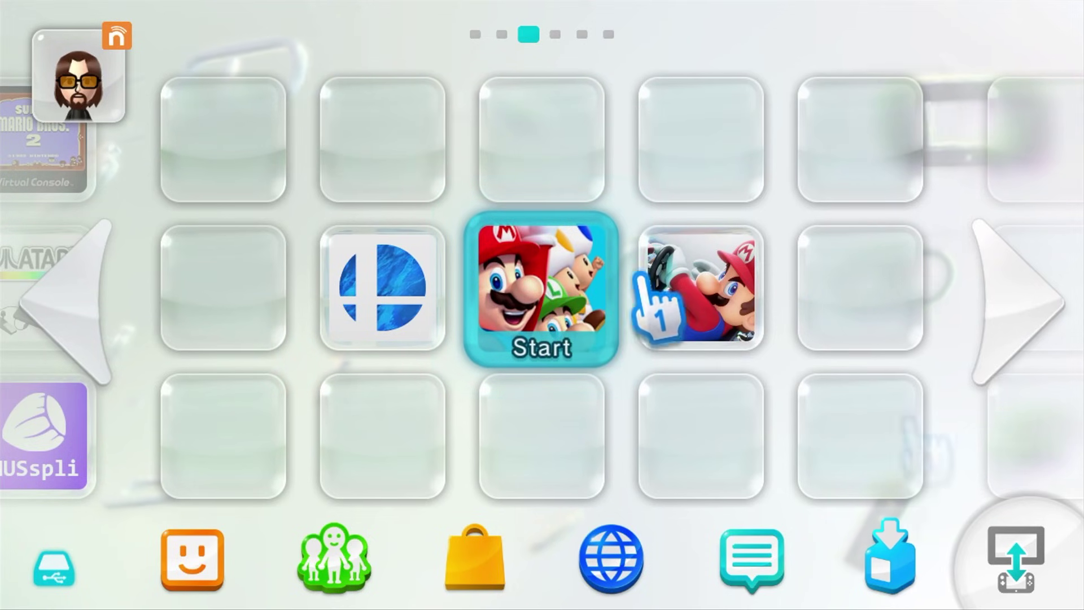
Step: Start New Super Mario Bros. U so it boots as Cloudy Super Mario Bros. U 2
{"action": "key", "text": "Return"}
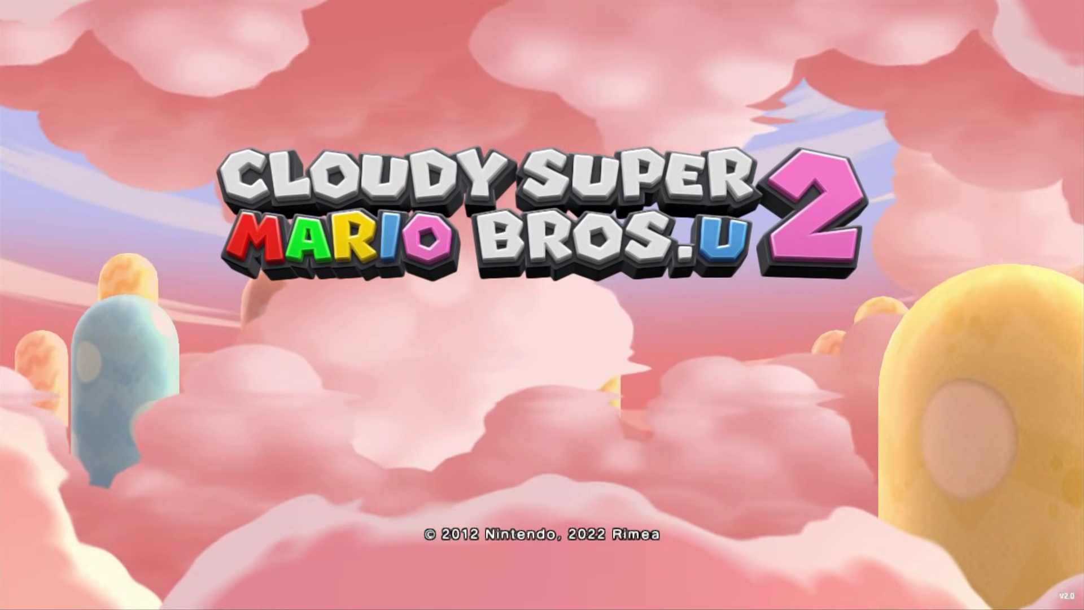
Step: Advance from the Cloudy Super Mario Bros. U 2 title screen to file select
{"action": "key", "text": "Return"}
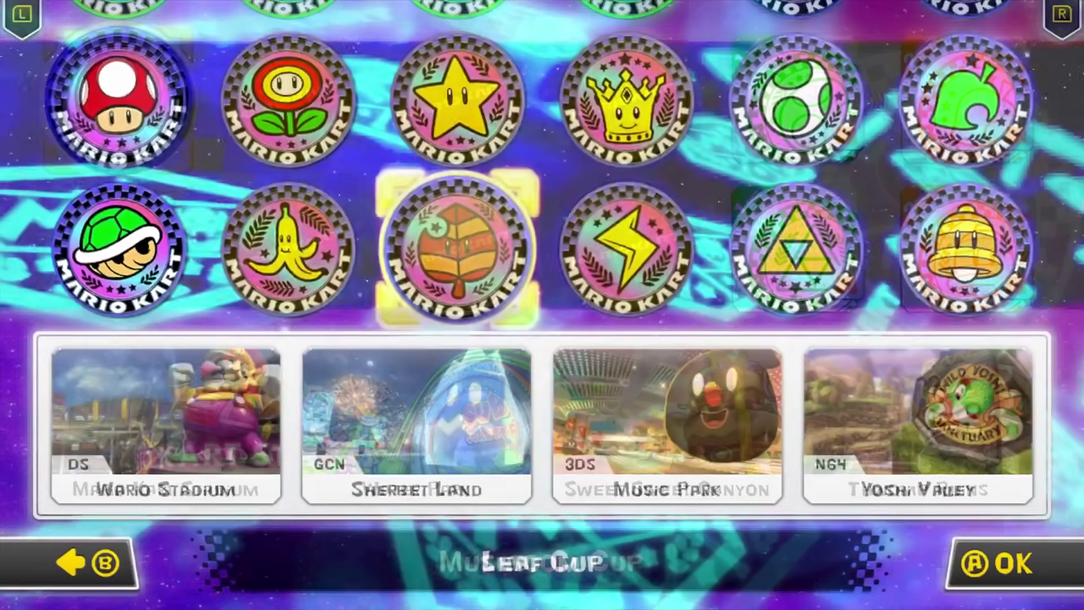
Step: Browse from Leaf Cup up to the custom row, viewing Hammer Cup and Bob-Omb Cup courses
{"action": "key", "text": "Left"}
{"action": "key", "text": "Left"}
{"action": "key", "text": "Up"}
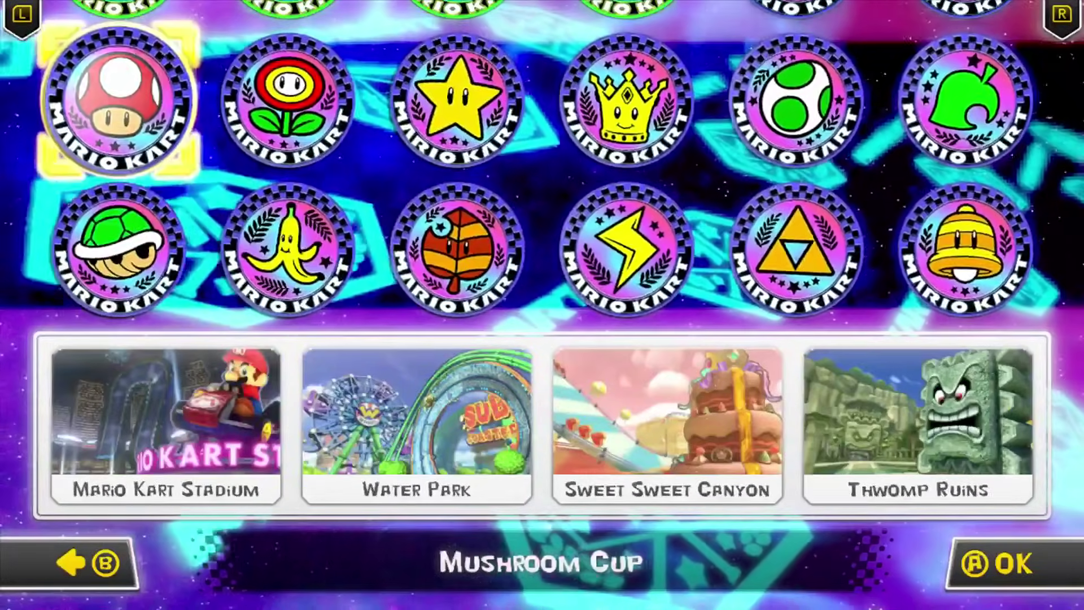
{"action": "key", "text": "Up"}
{"action": "key", "text": "Right"}
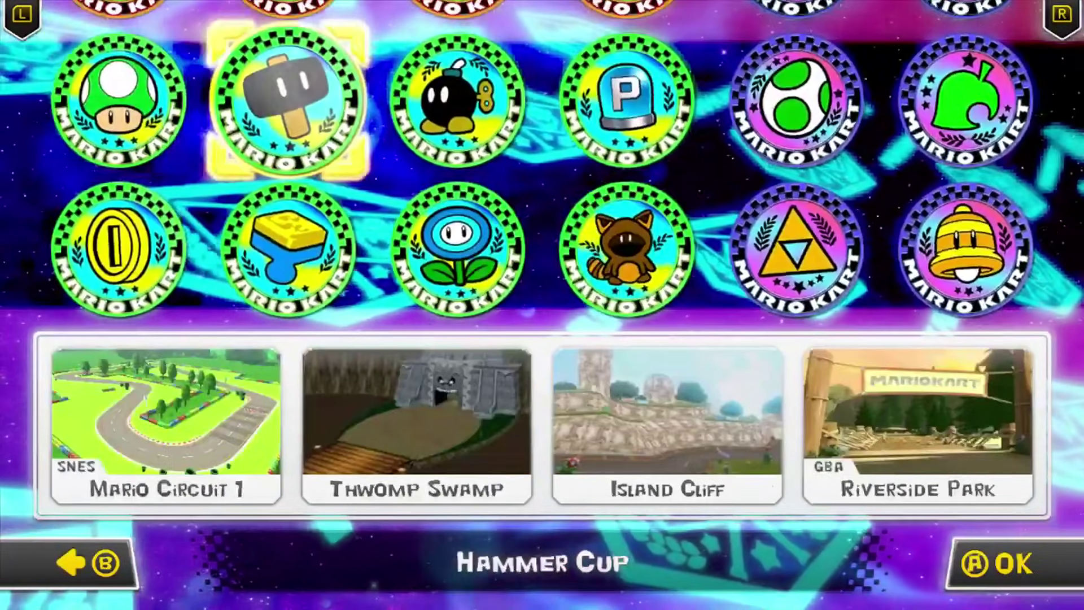
{"action": "key", "text": "Right"}
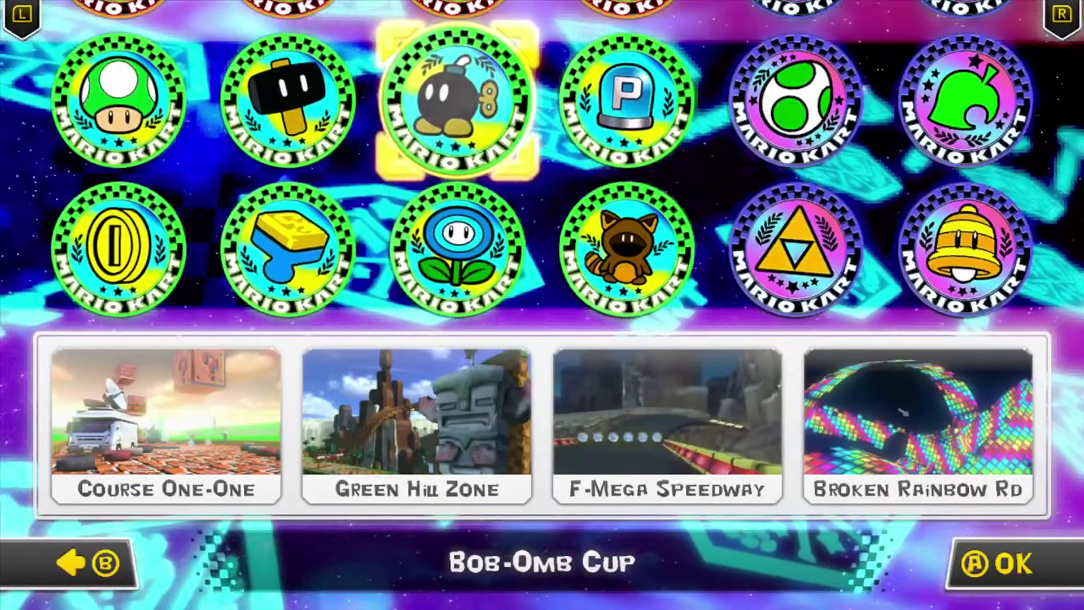